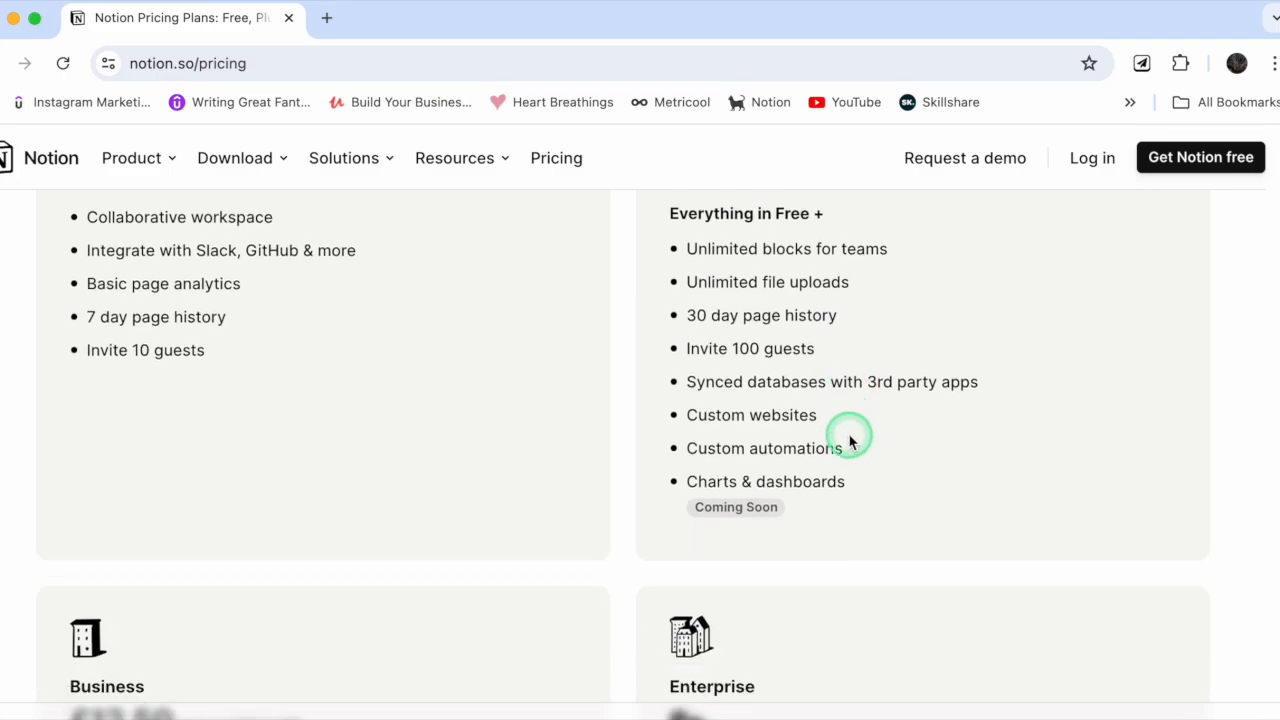
Step: Compare the features of the Free, Plus, Business and Enterprise plans on the Notion pricing page
{"action": "scroll", "coordinate": [820, 409], "scroll_direction": "up", "scroll_amount": 6}
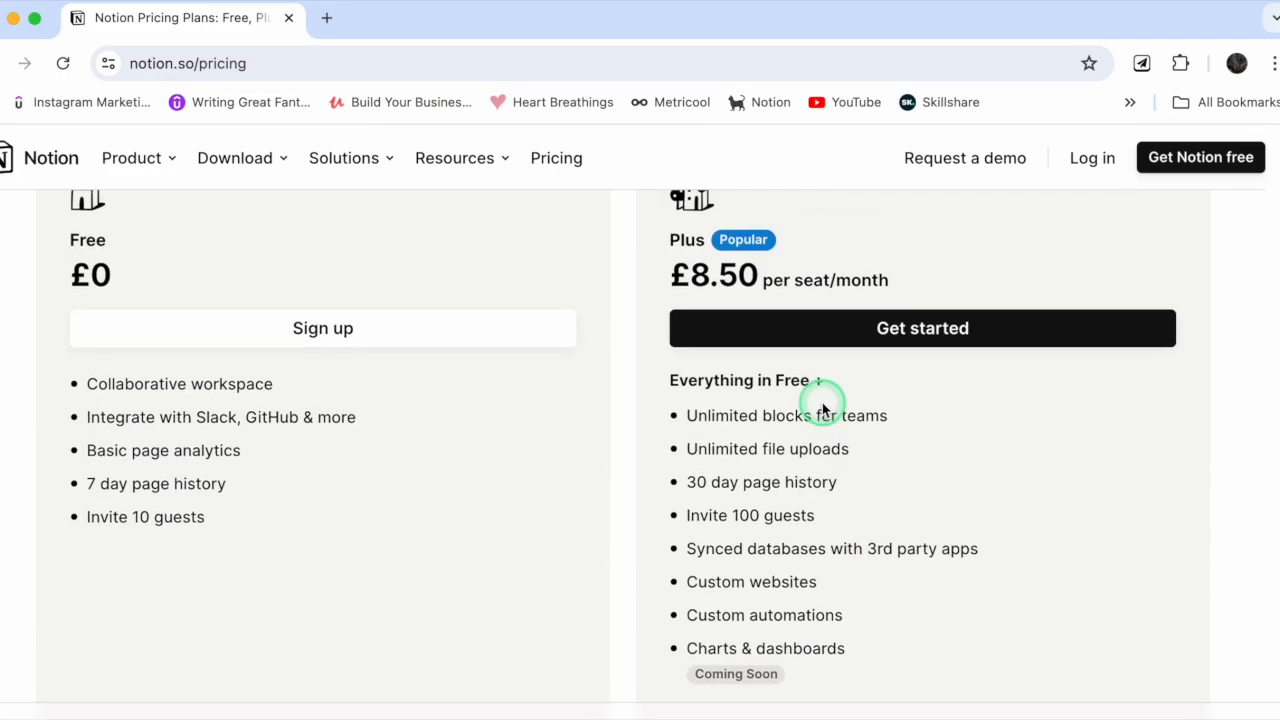
{"action": "scroll", "coordinate": [770, 380], "scroll_direction": "down", "scroll_amount": 1}
{"action": "scroll", "coordinate": [770, 400], "scroll_direction": "down", "scroll_amount": 5}
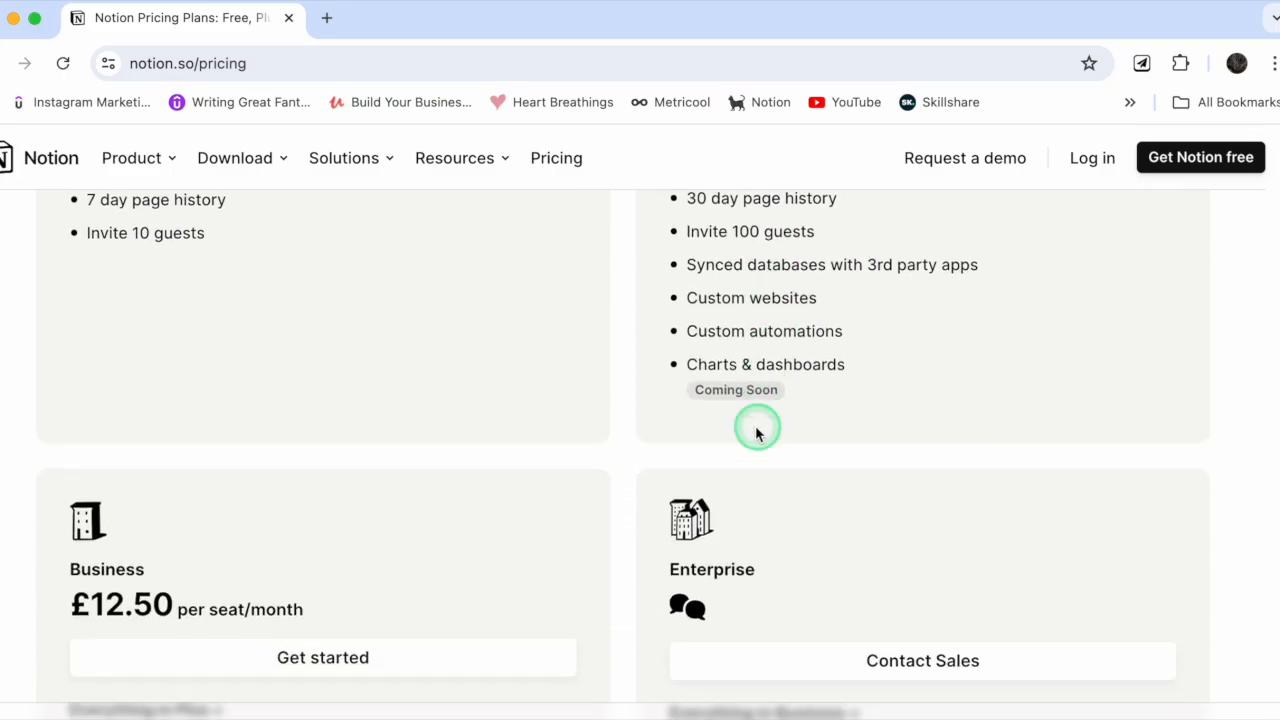
{"action": "scroll", "coordinate": [815, 562], "scroll_direction": "down", "scroll_amount": 2}
{"action": "scroll", "coordinate": [815, 562], "scroll_direction": "down", "scroll_amount": 4}
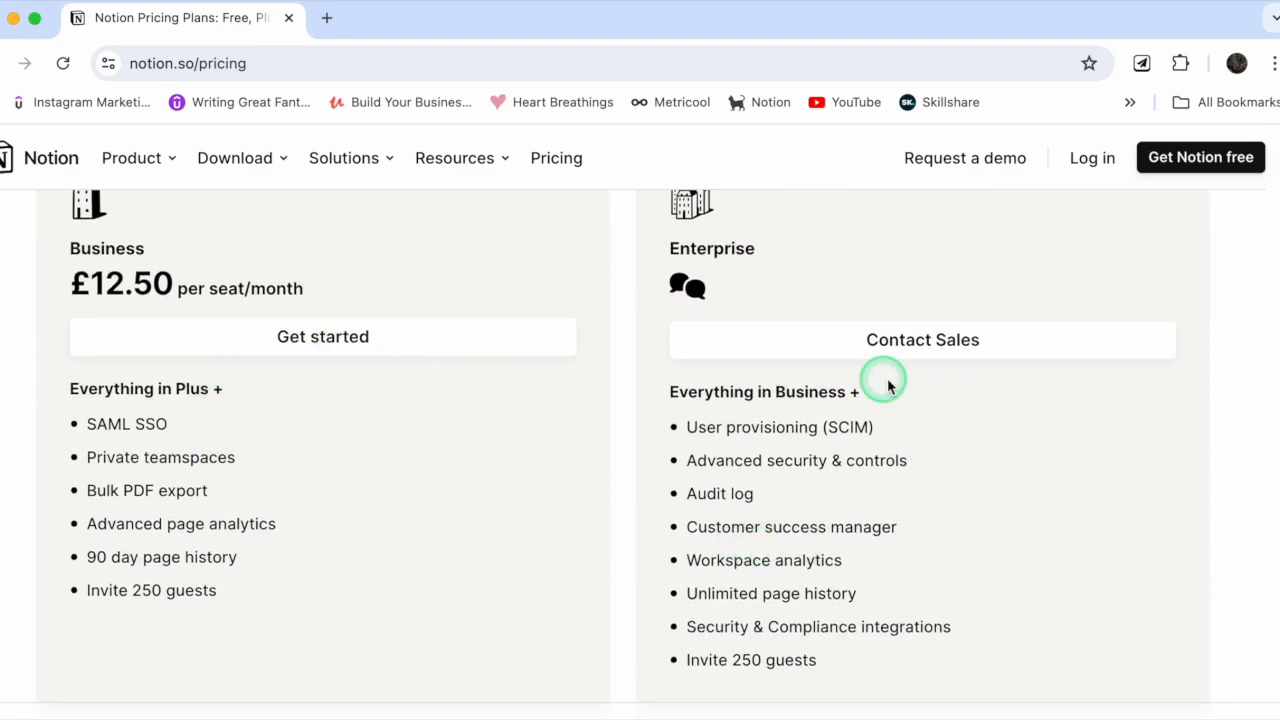
{"action": "scroll", "coordinate": [880, 486], "scroll_direction": "up", "scroll_amount": 8}
{"action": "scroll", "coordinate": [884, 474], "scroll_direction": "up", "scroll_amount": 5}
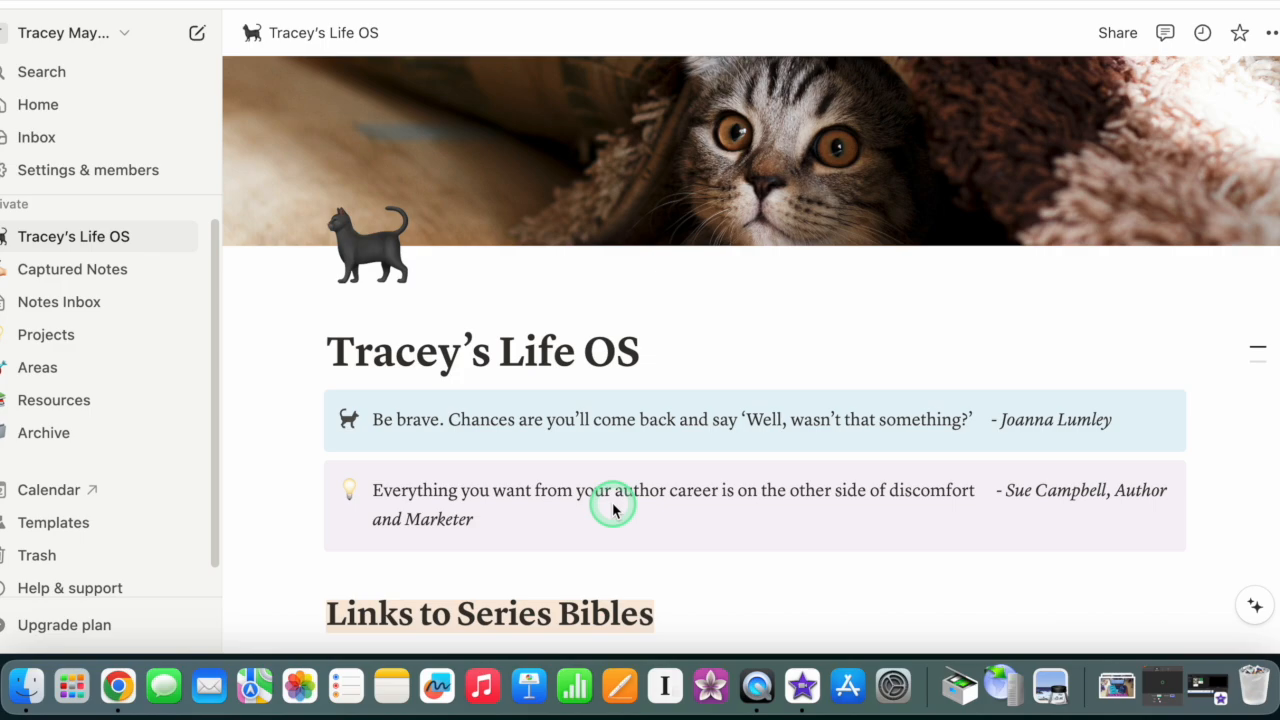
Step: Switch to the Life OS dashboard and review its series bible links, Inbox tasks table and Kanban board
{"action": "scroll", "coordinate": [514, 414], "scroll_direction": "down", "scroll_amount": 2}
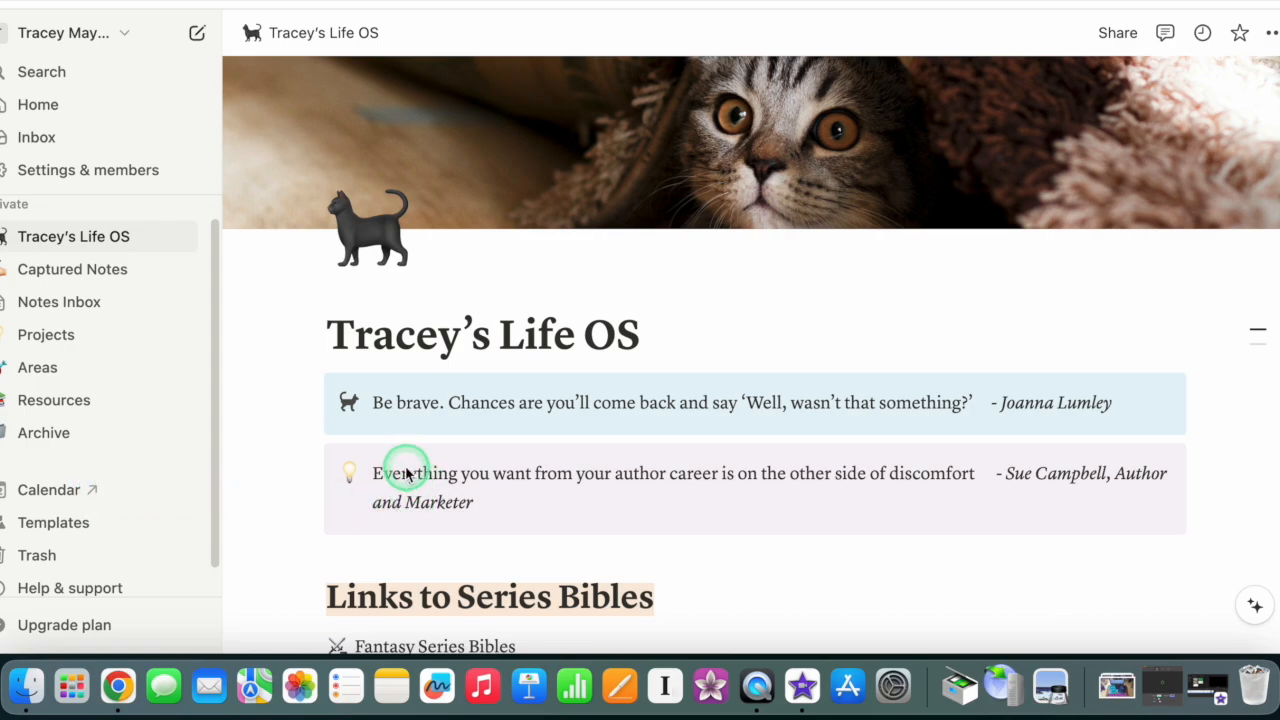
{"action": "scroll", "coordinate": [420, 470], "scroll_direction": "down", "scroll_amount": 3}
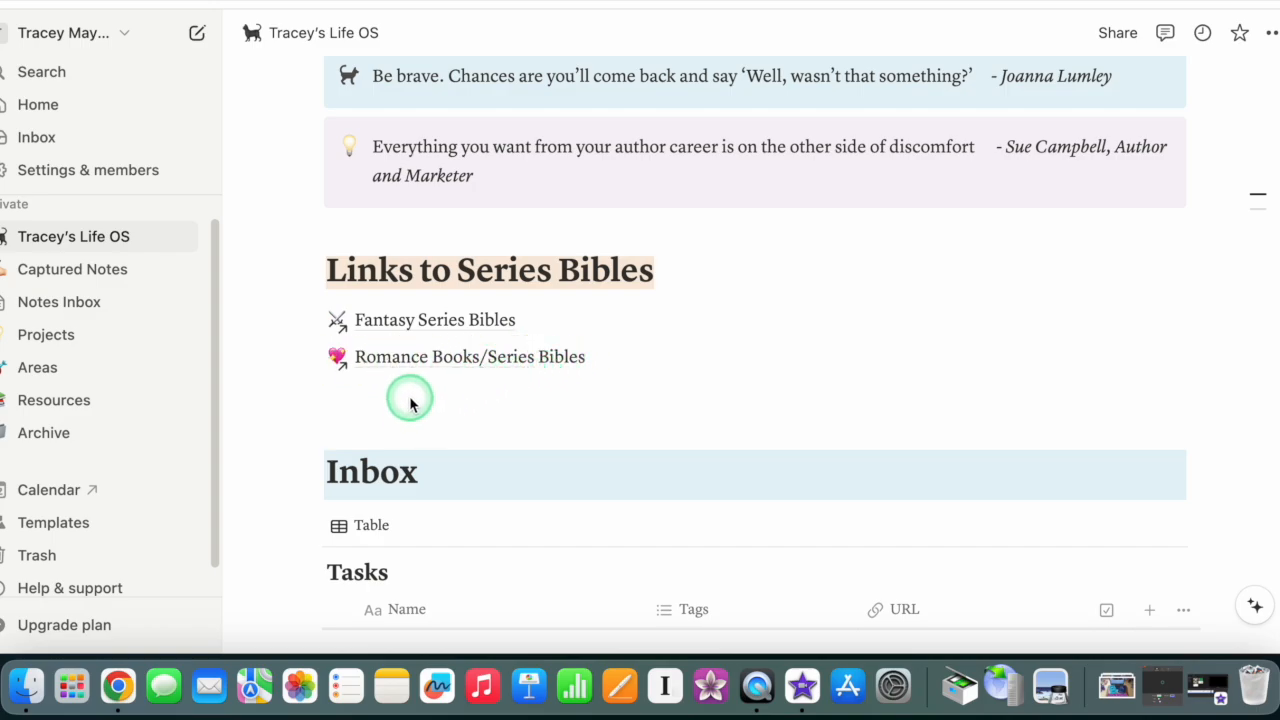
{"action": "scroll", "coordinate": [409, 403], "scroll_direction": "down", "scroll_amount": 5}
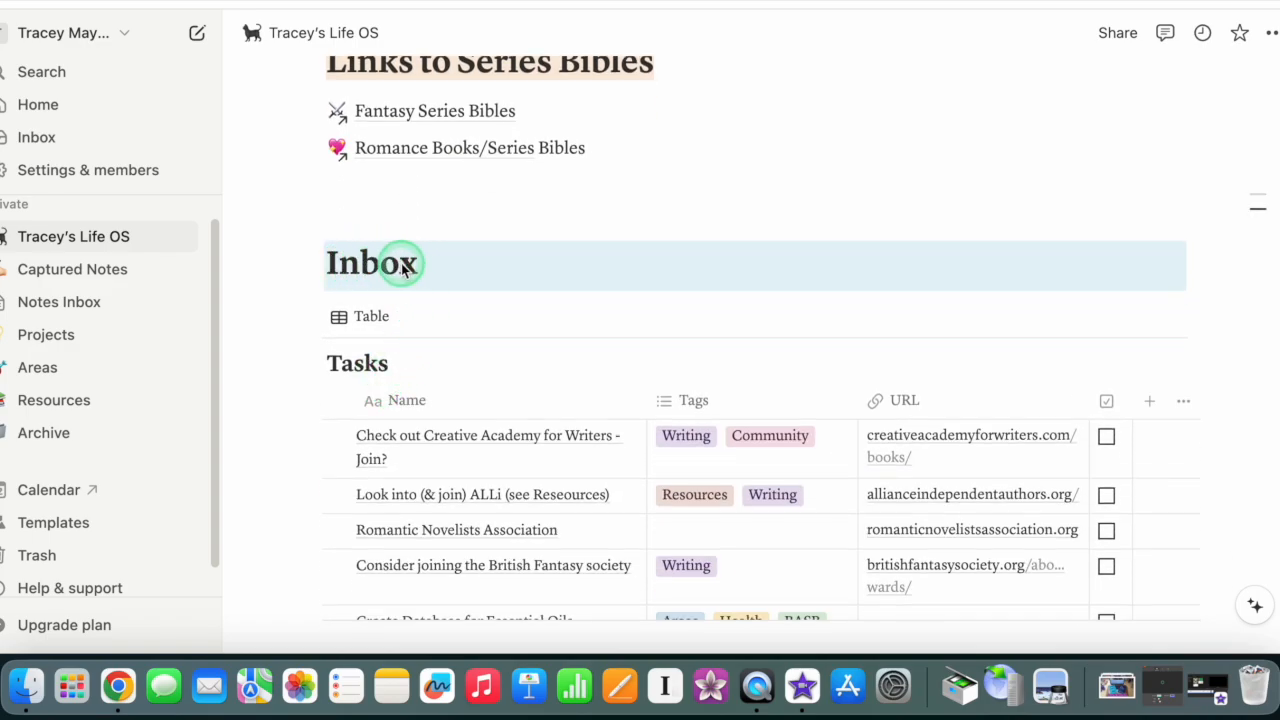
{"action": "scroll", "coordinate": [440, 385], "scroll_direction": "down", "scroll_amount": 3}
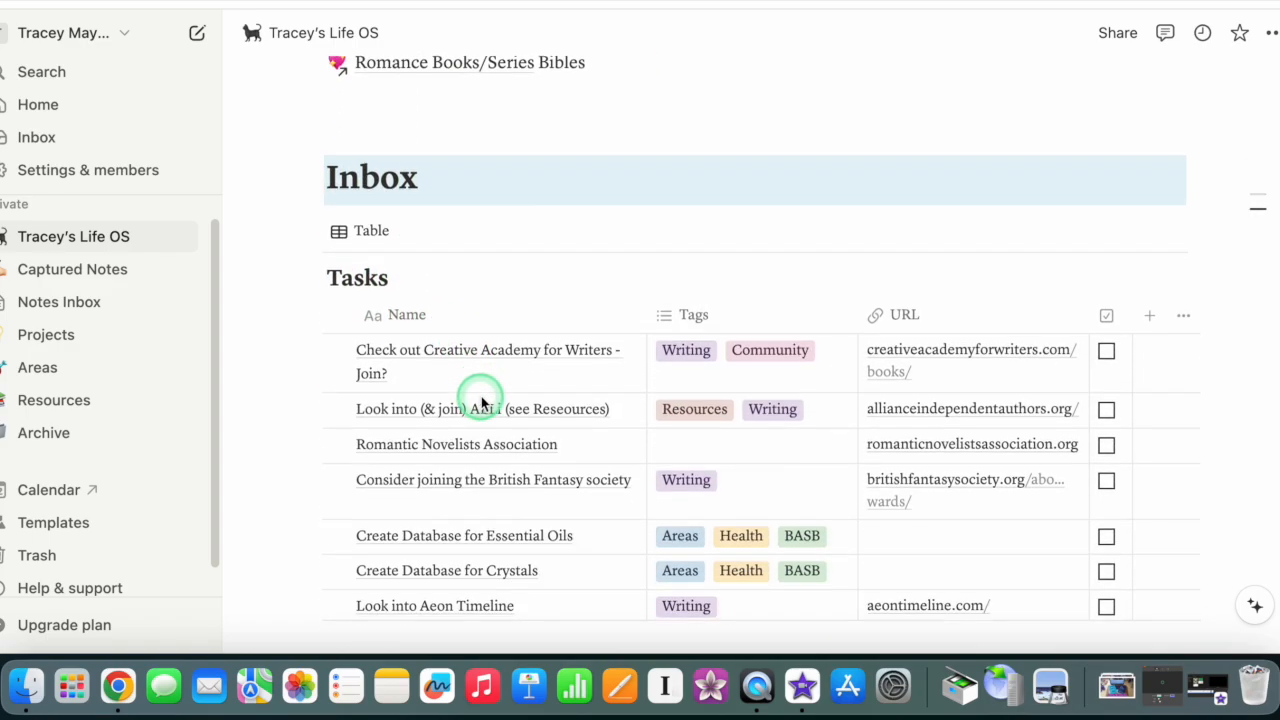
{"action": "scroll", "coordinate": [449, 371], "scroll_direction": "down", "scroll_amount": 3}
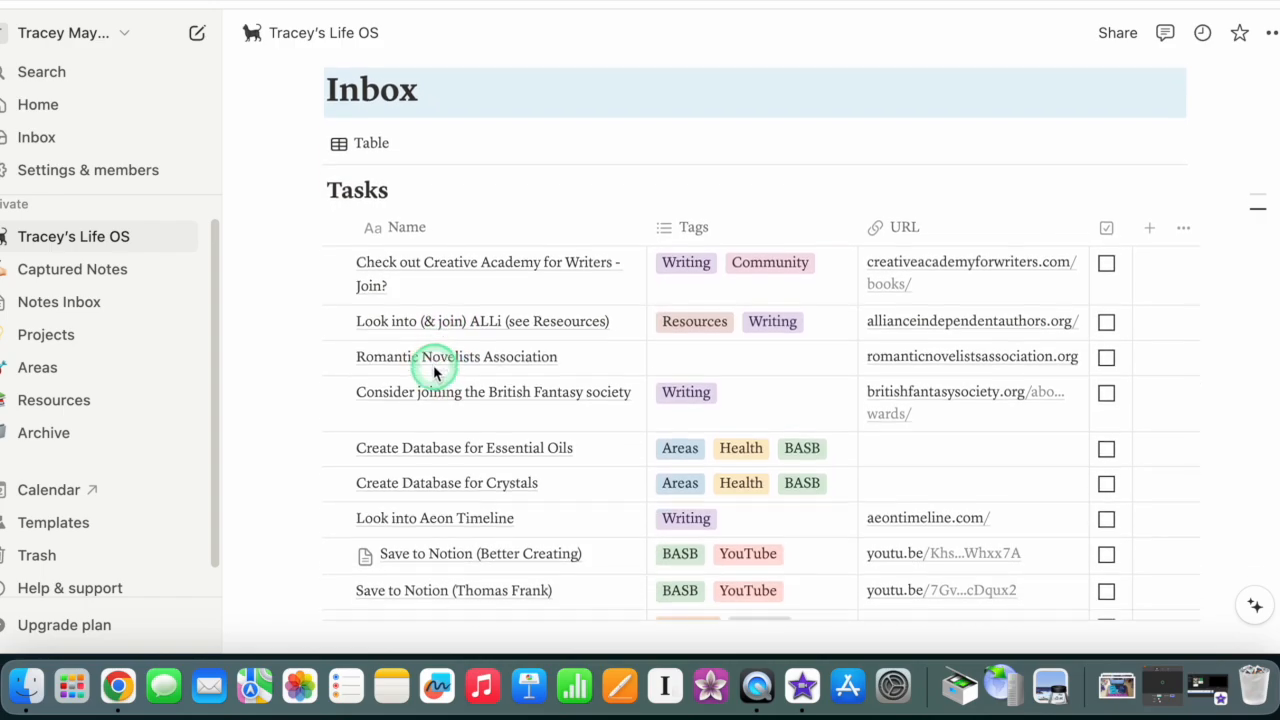
{"action": "scroll", "coordinate": [440, 373], "scroll_direction": "down", "scroll_amount": 1}
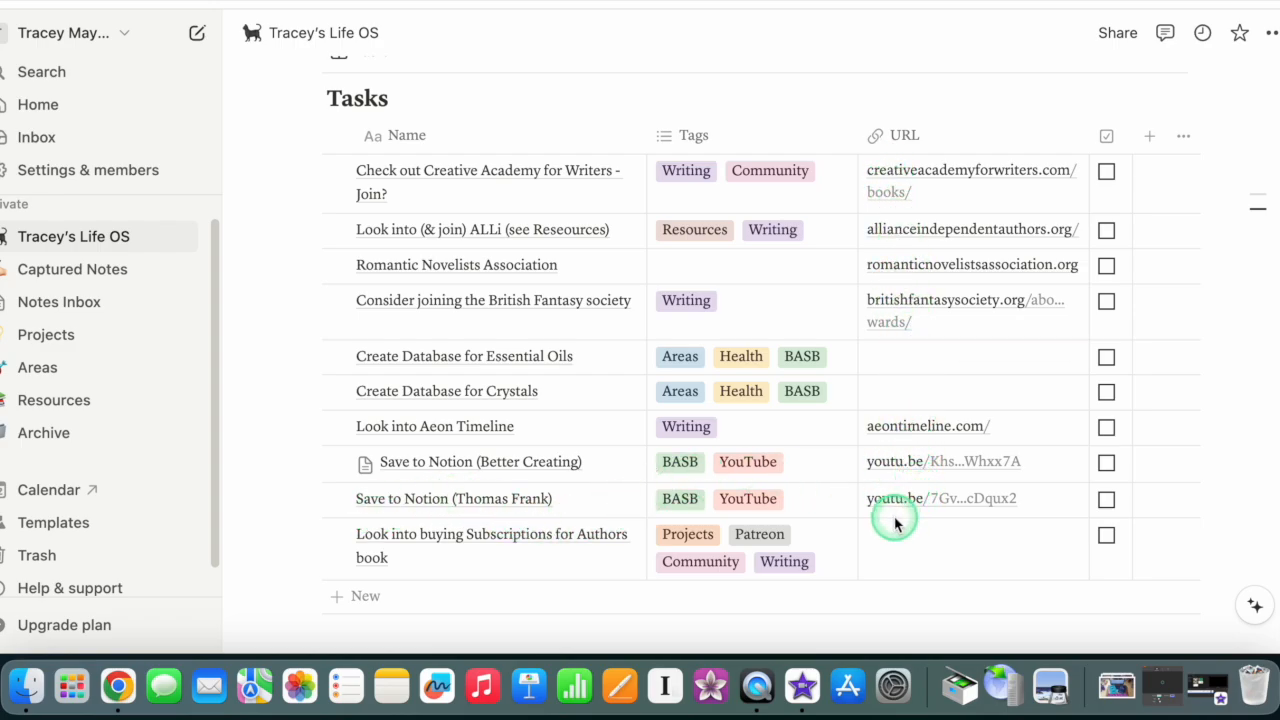
{"action": "scroll", "coordinate": [430, 470], "scroll_direction": "down", "scroll_amount": 10}
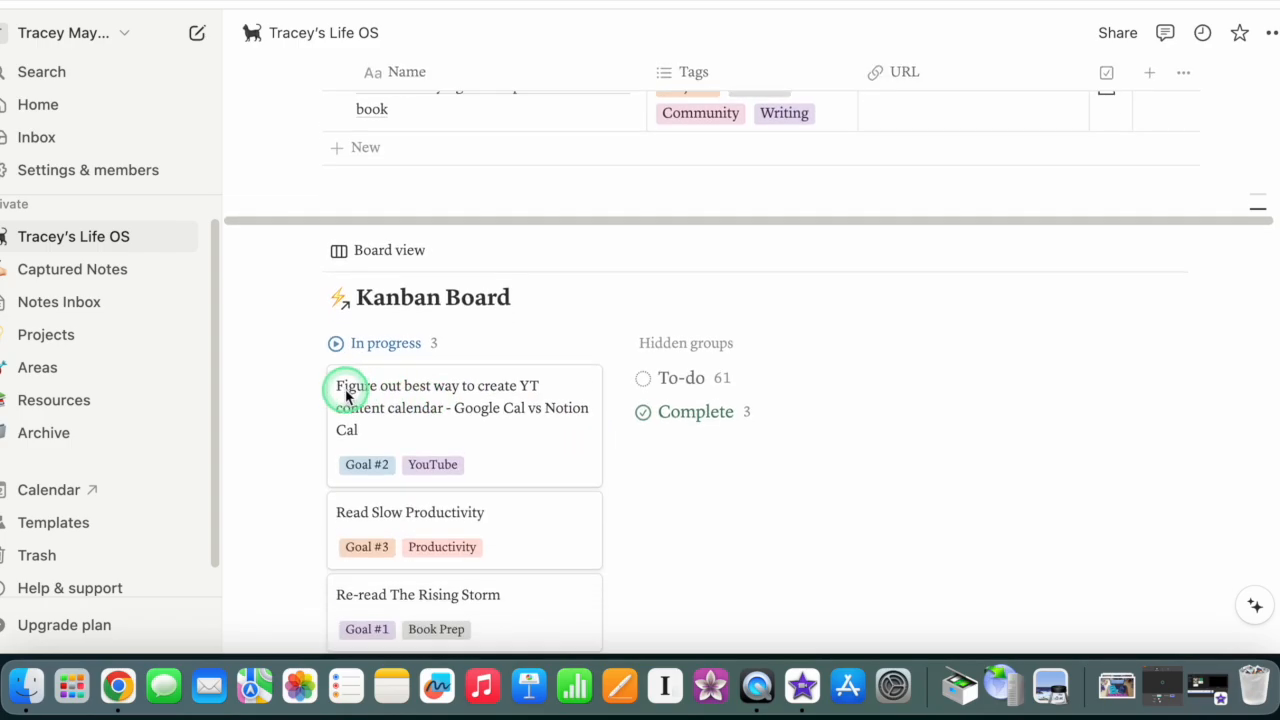
{"action": "scroll", "coordinate": [362, 322], "scroll_direction": "down", "scroll_amount": 1}
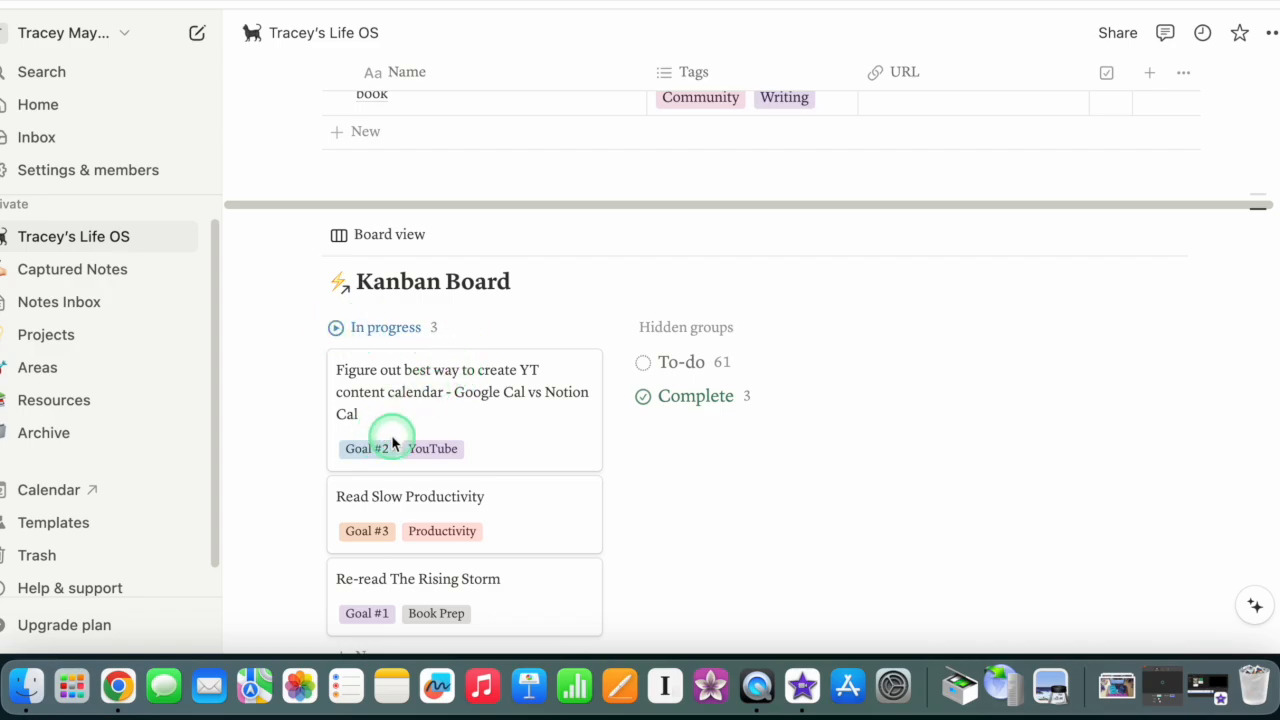
{"action": "scroll", "coordinate": [393, 436], "scroll_direction": "down", "scroll_amount": 5}
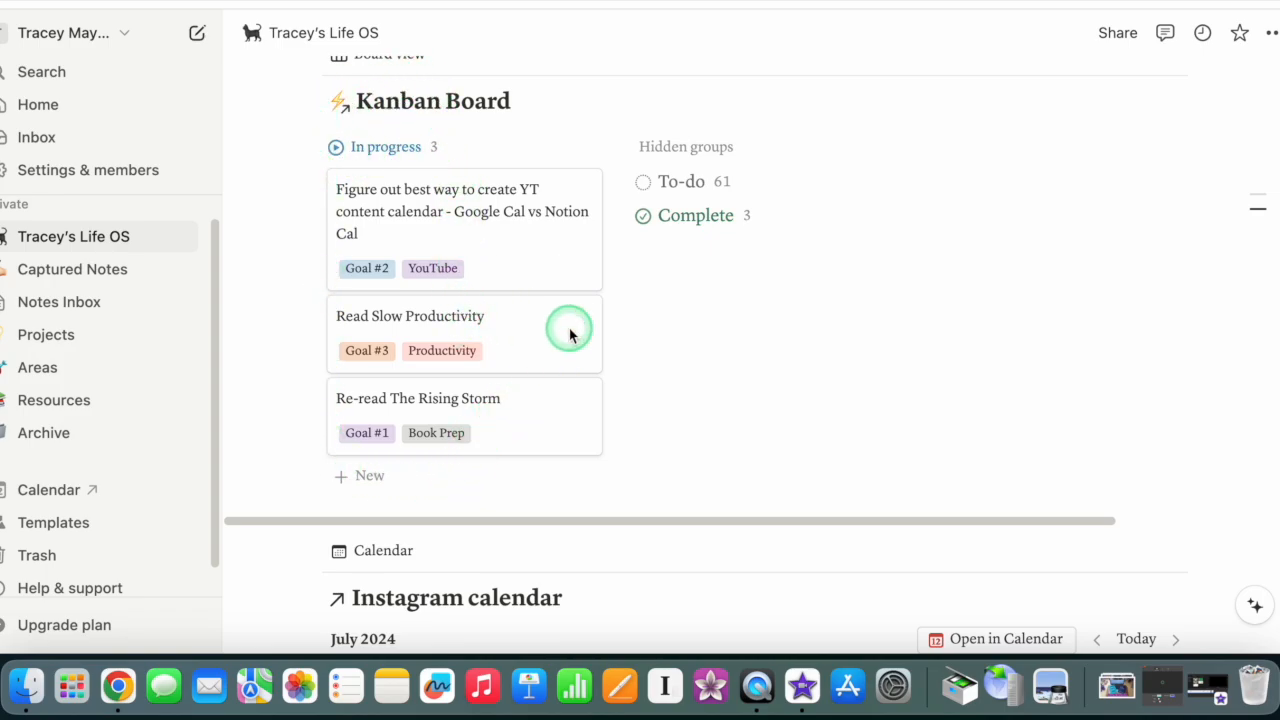
Step: Set the status of the Read Slow Productivity card on the Kanban board to Done and close its page
{"action": "scroll", "coordinate": [409, 283], "scroll_direction": "up", "scroll_amount": 3}
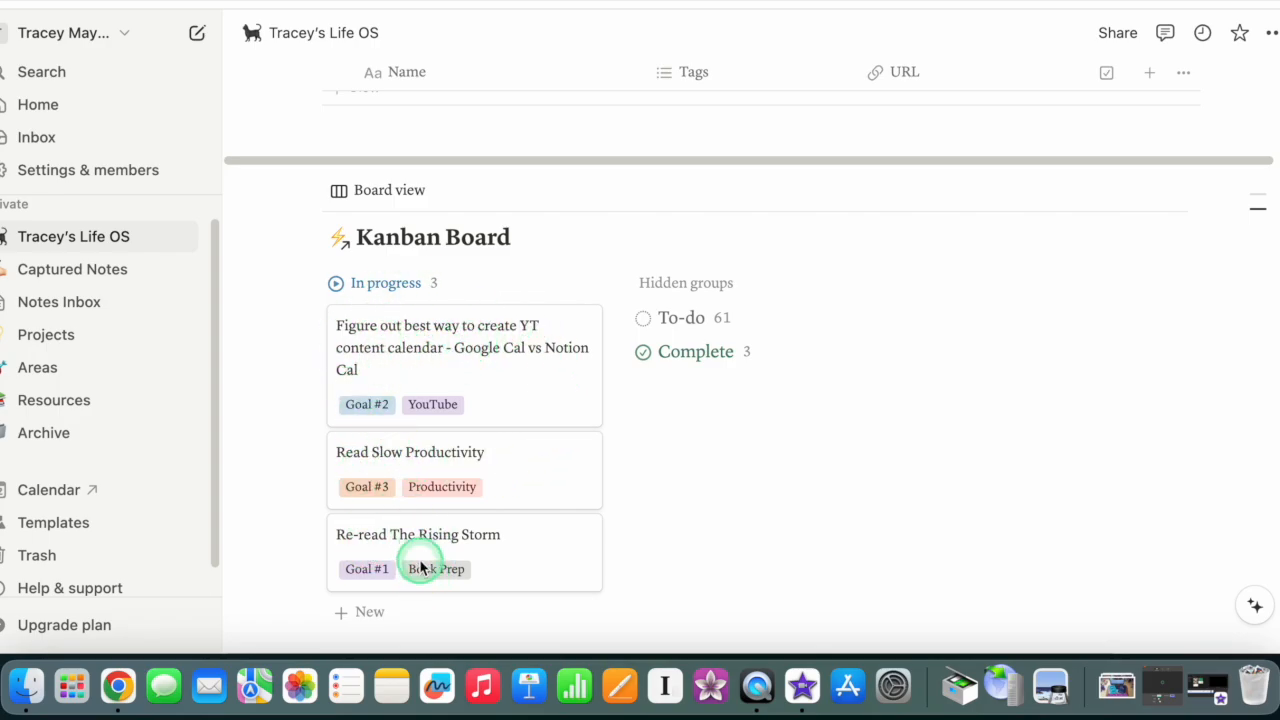
{"action": "left_click", "coordinate": [422, 455]}
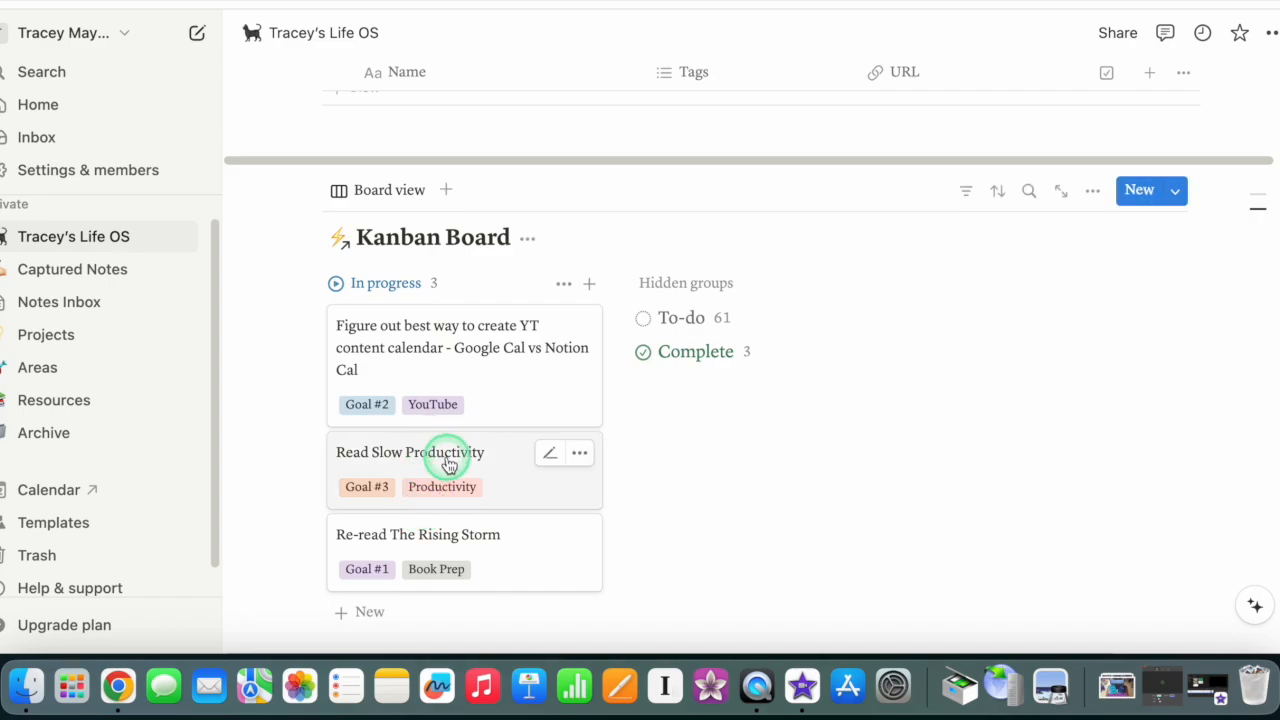
{"action": "left_click", "coordinate": [491, 452]}
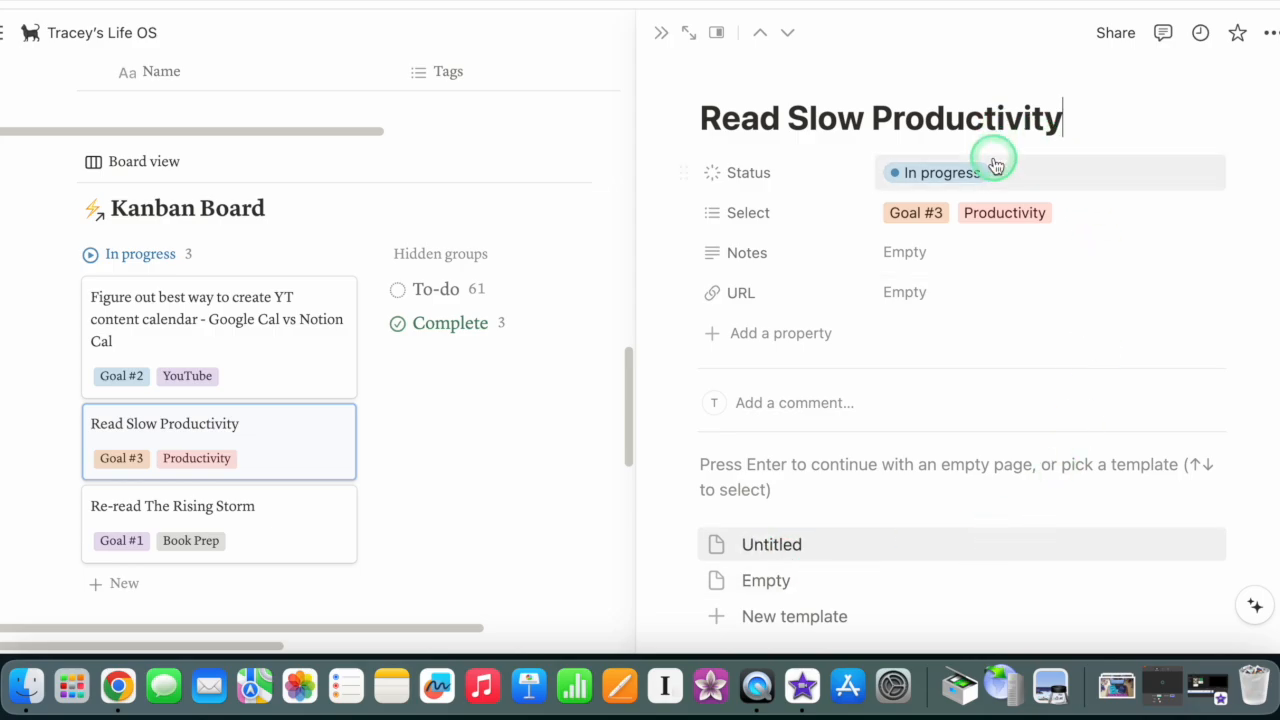
{"action": "left_click", "coordinate": [930, 175]}
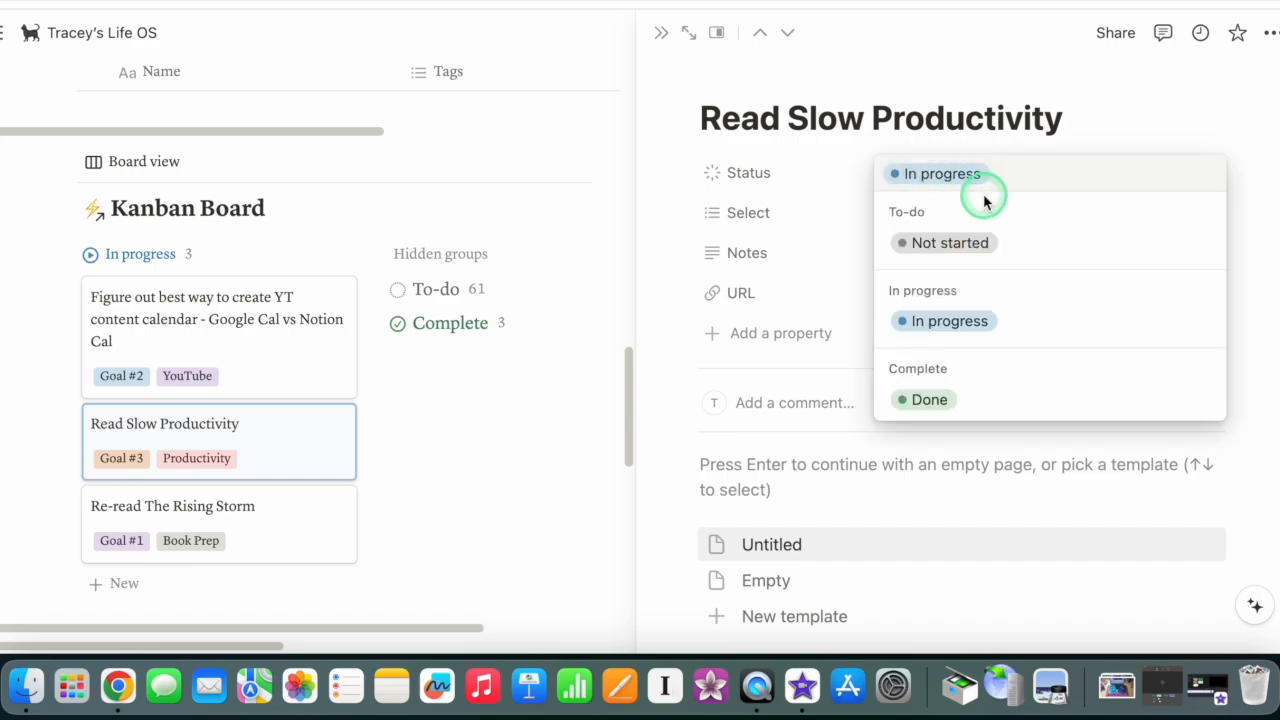
{"action": "left_click", "coordinate": [924, 400]}
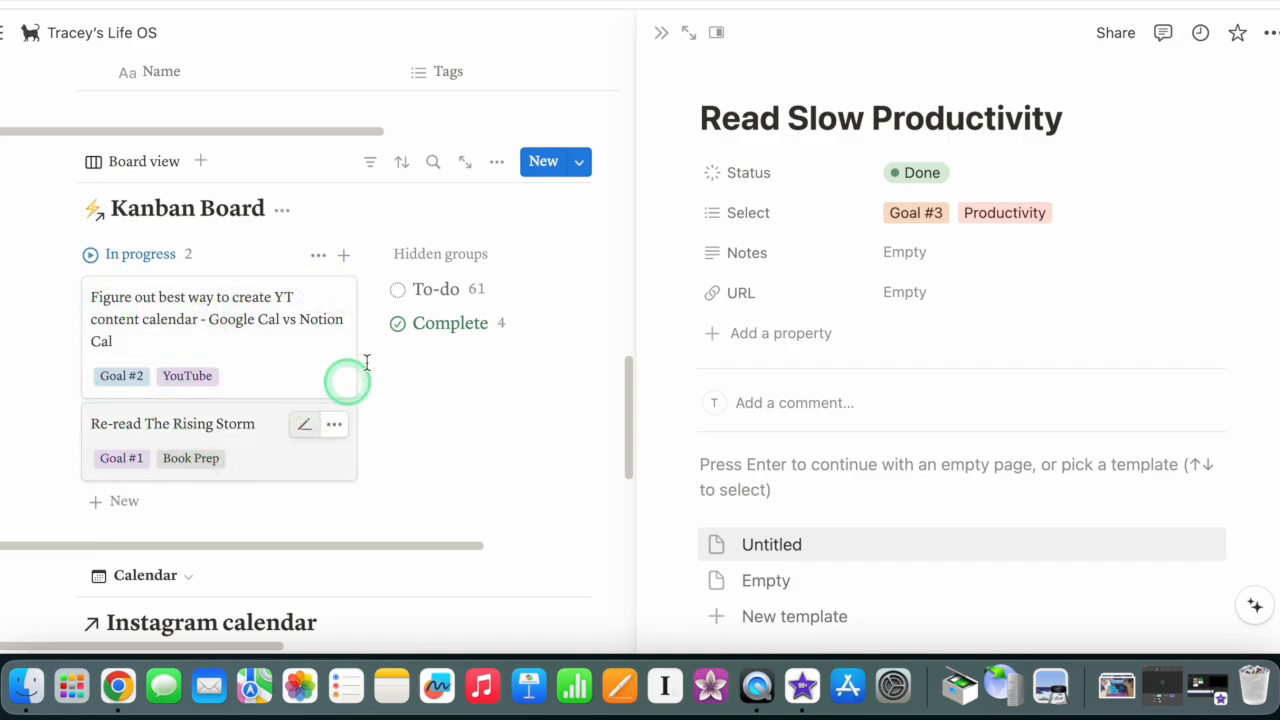
{"action": "left_click", "coordinate": [660, 32]}
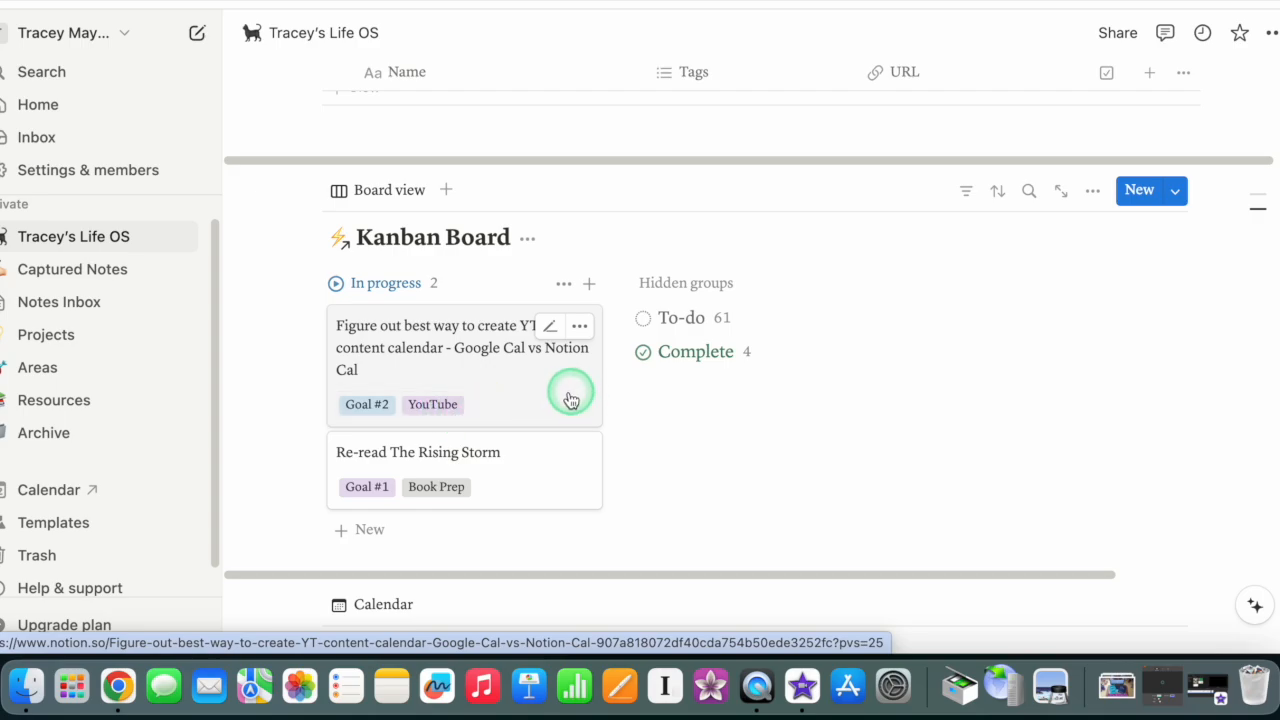
Step: Examine the remaining in-progress cards on the Kanban board and the Instagram calendar beneath it
{"action": "scroll", "coordinate": [510, 402], "scroll_direction": "down", "scroll_amount": 4}
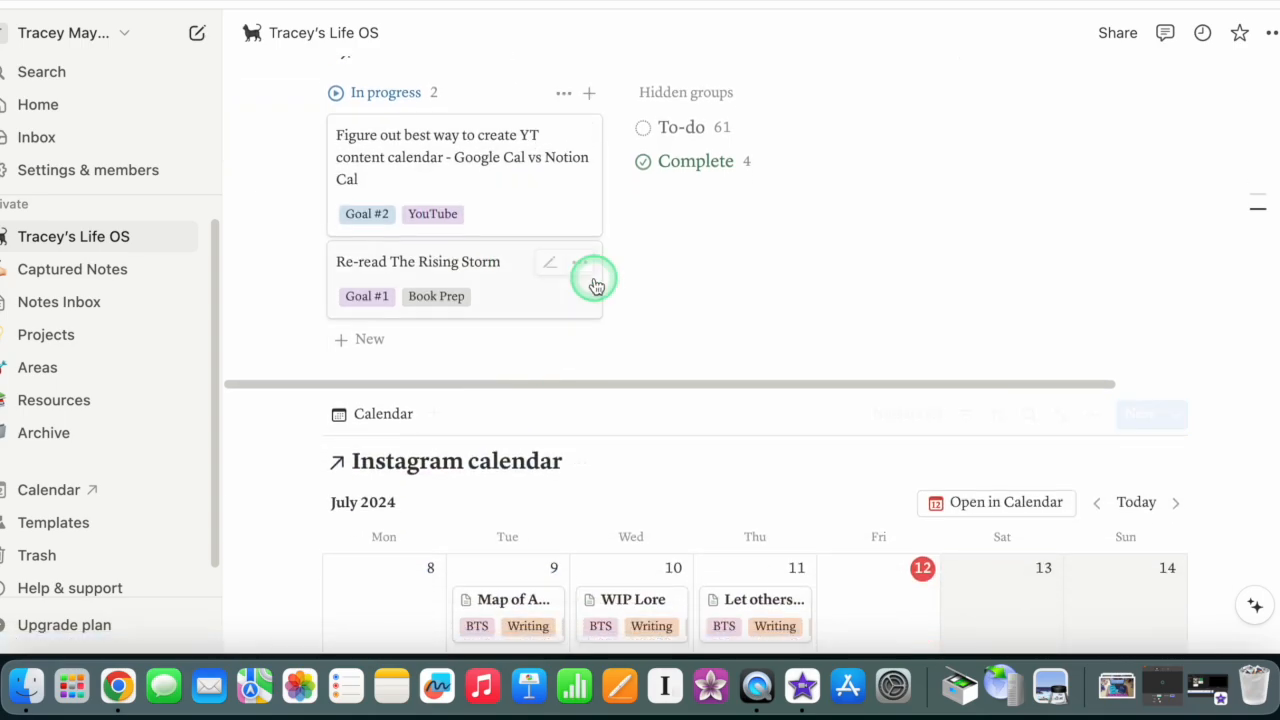
{"action": "scroll", "coordinate": [530, 262], "scroll_direction": "up", "scroll_amount": 2}
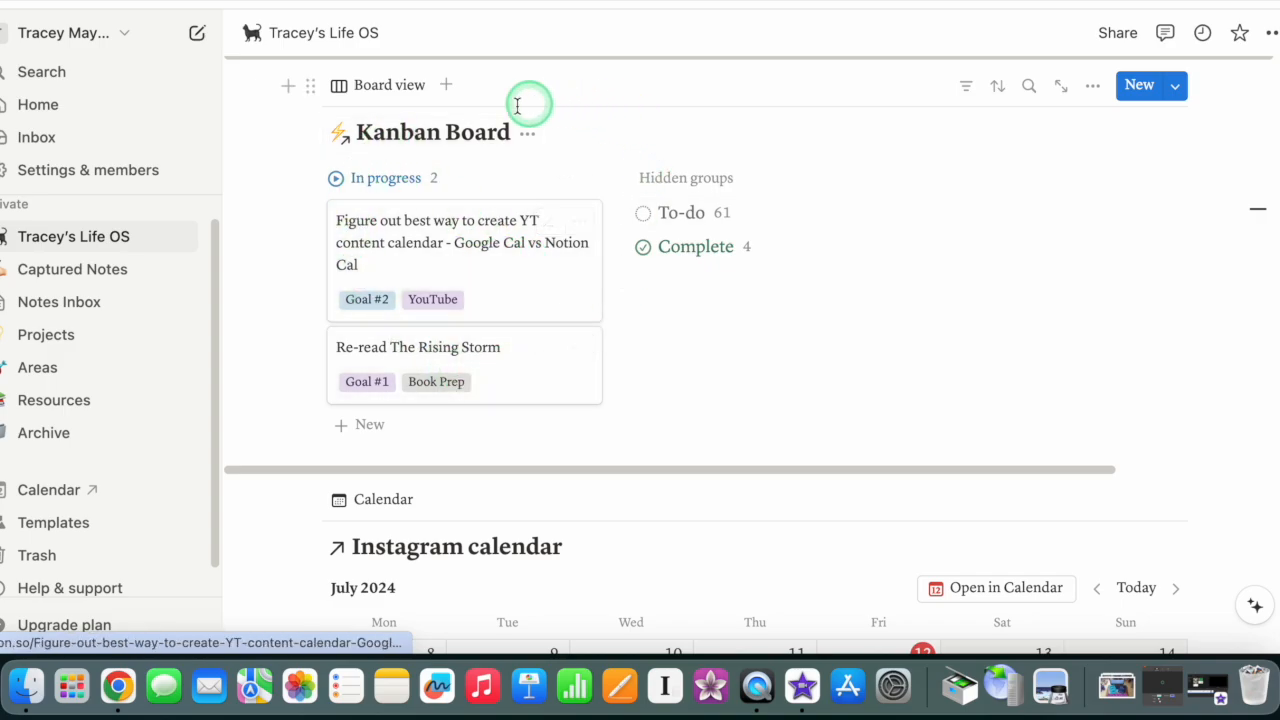
{"action": "scroll", "coordinate": [531, 317], "scroll_direction": "up", "scroll_amount": 1}
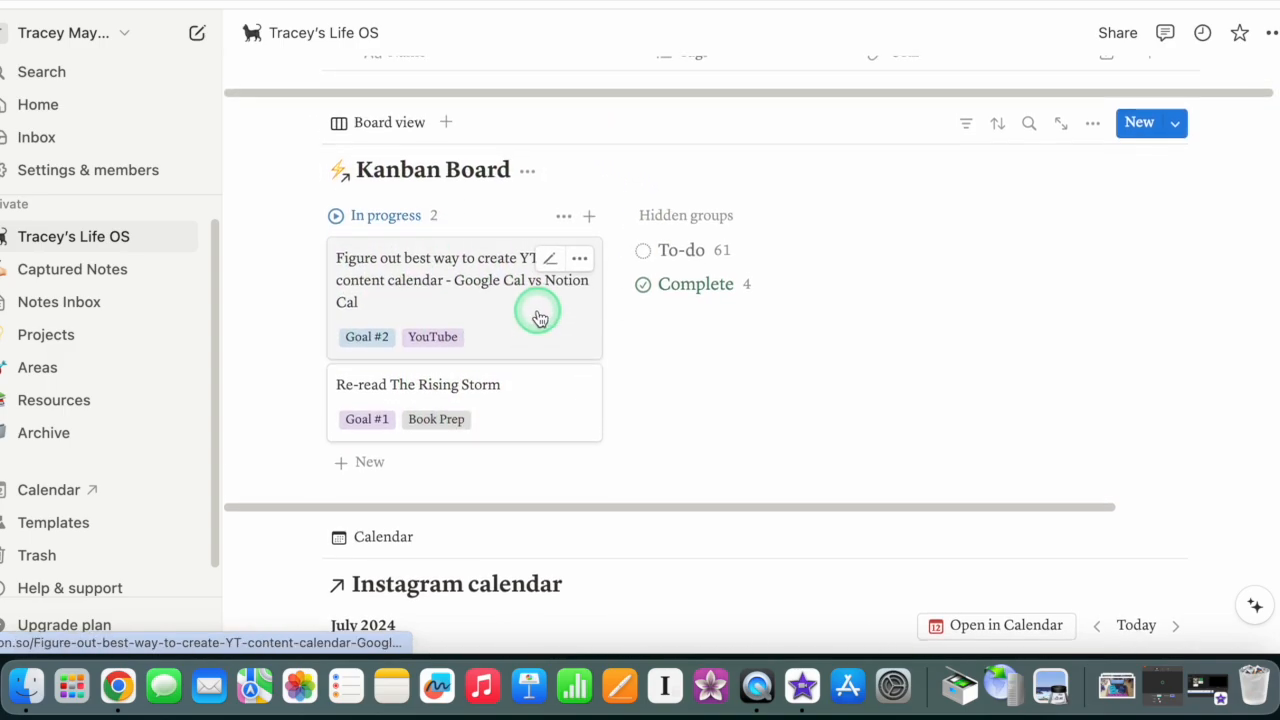
{"action": "scroll", "coordinate": [523, 317], "scroll_direction": "down", "scroll_amount": 2}
{"action": "scroll", "coordinate": [523, 317], "scroll_direction": "down", "scroll_amount": 3}
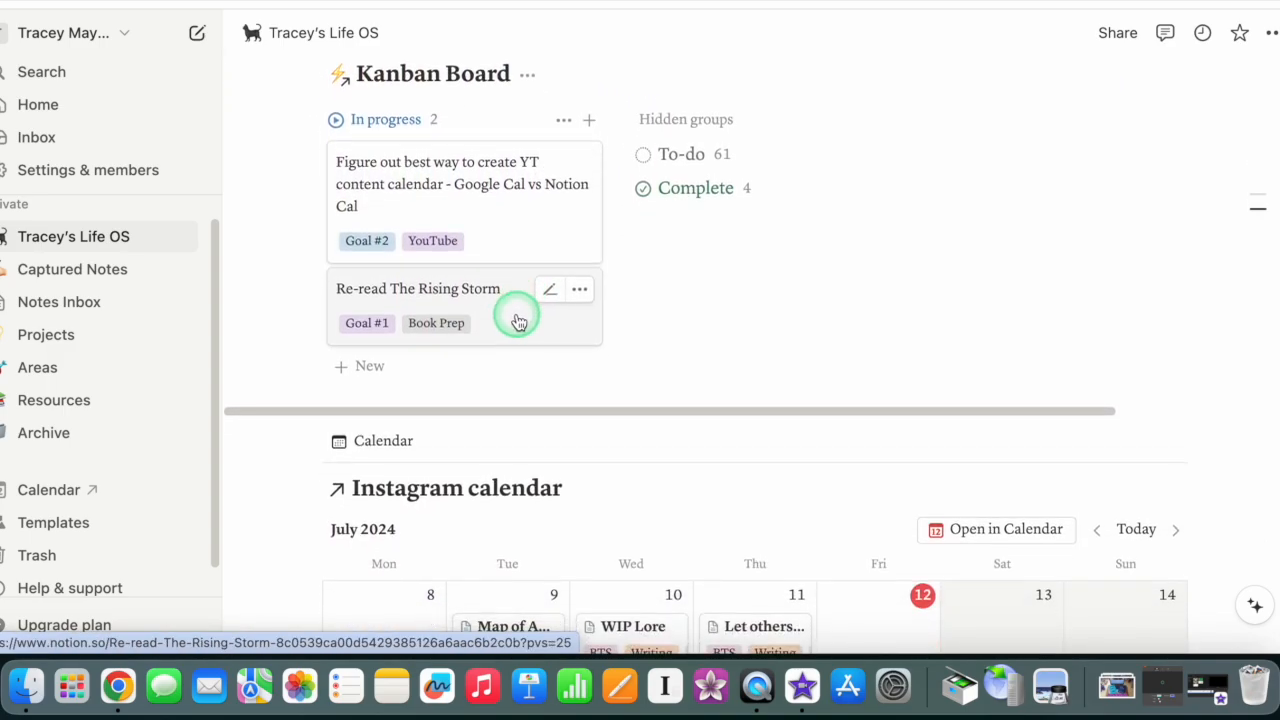
{"action": "scroll", "coordinate": [517, 320], "scroll_direction": "down", "scroll_amount": 1}
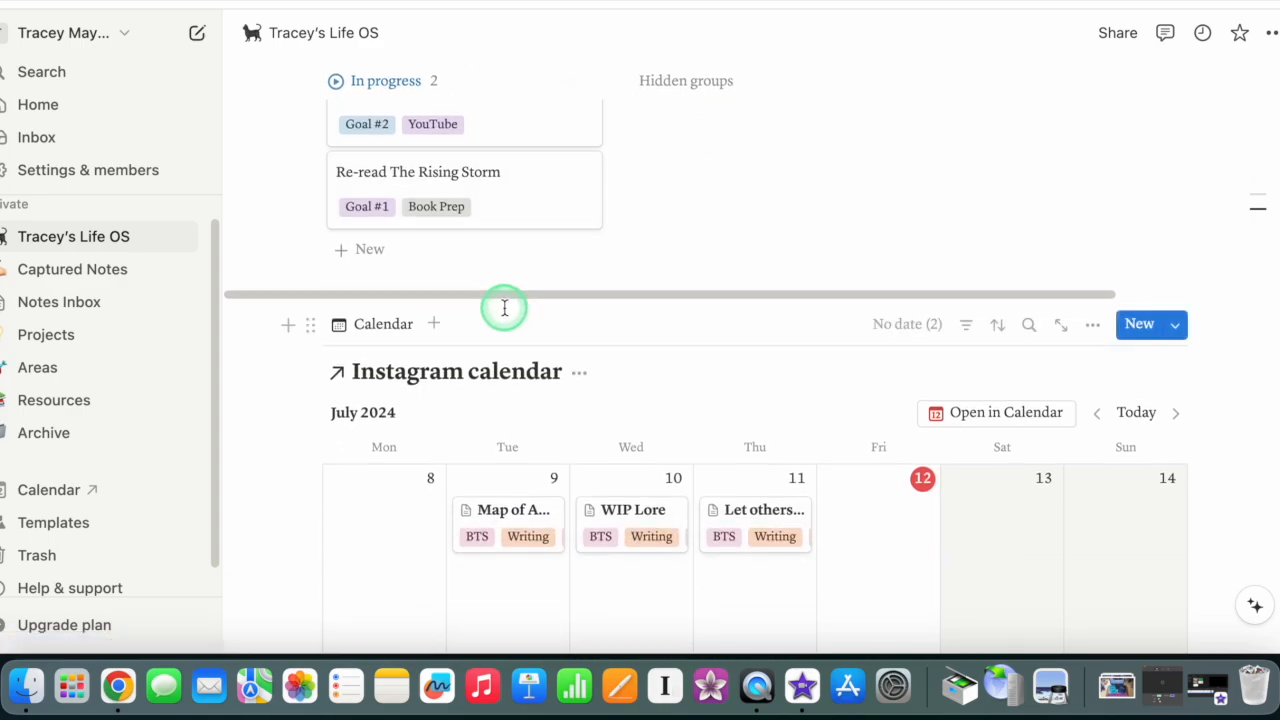
{"action": "scroll", "coordinate": [495, 310], "scroll_direction": "down", "scroll_amount": 2}
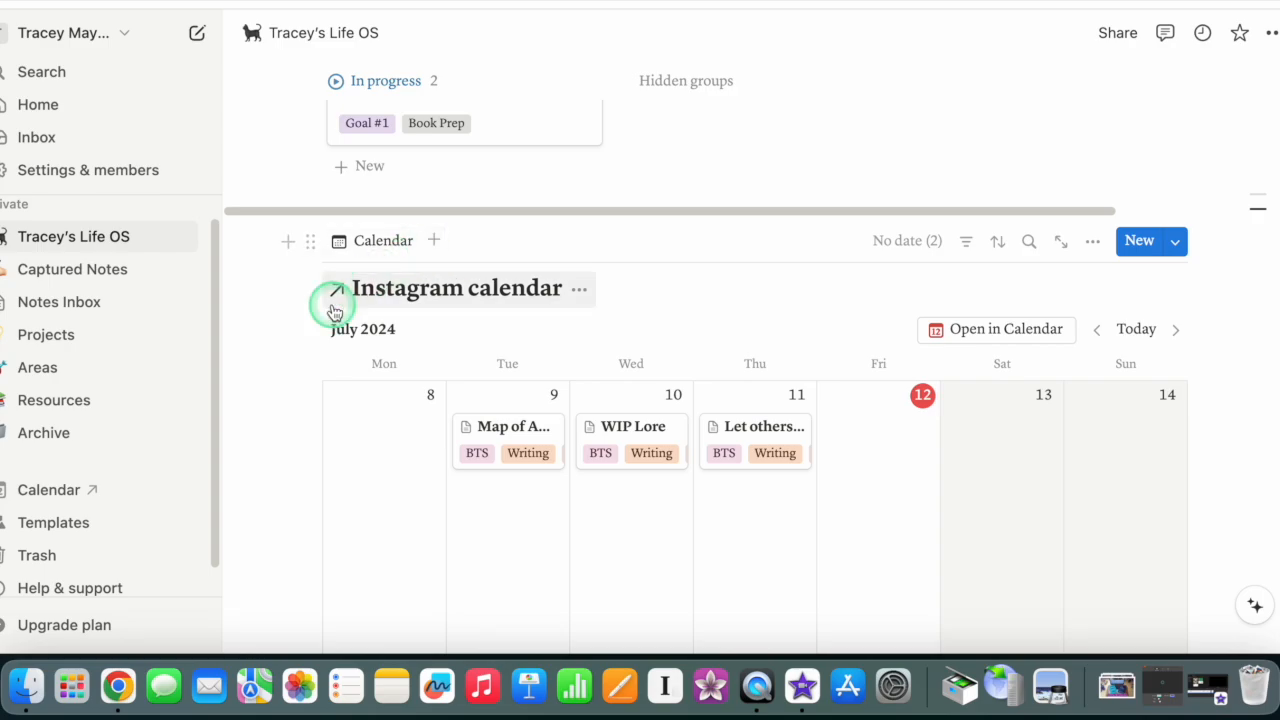
{"action": "scroll", "coordinate": [360, 312], "scroll_direction": "down", "scroll_amount": 1}
{"action": "scroll", "coordinate": [361, 312], "scroll_direction": "down", "scroll_amount": 1}
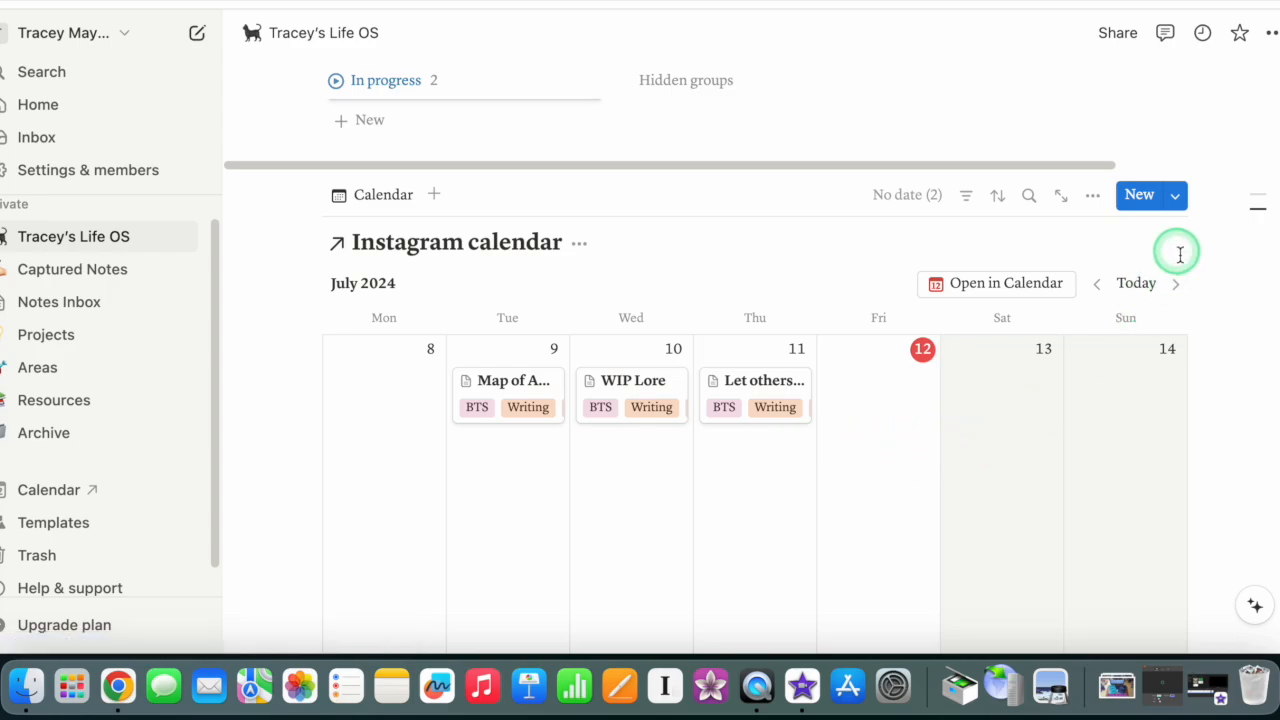
Step: Look two weeks ahead in the Instagram calendar and return to the current week
{"action": "left_click", "coordinate": [1177, 286]}
{"action": "left_click", "coordinate": [1177, 286]}
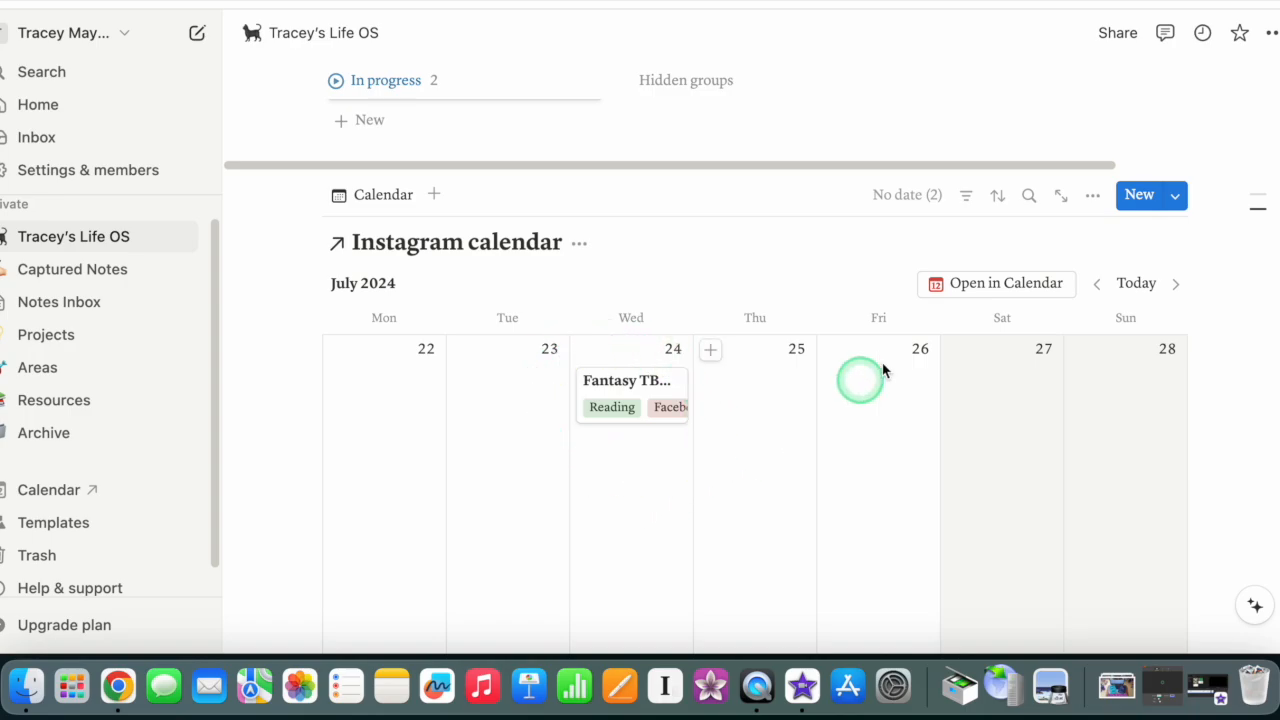
{"action": "left_click", "coordinate": [1100, 287]}
{"action": "left_click", "coordinate": [1098, 287]}
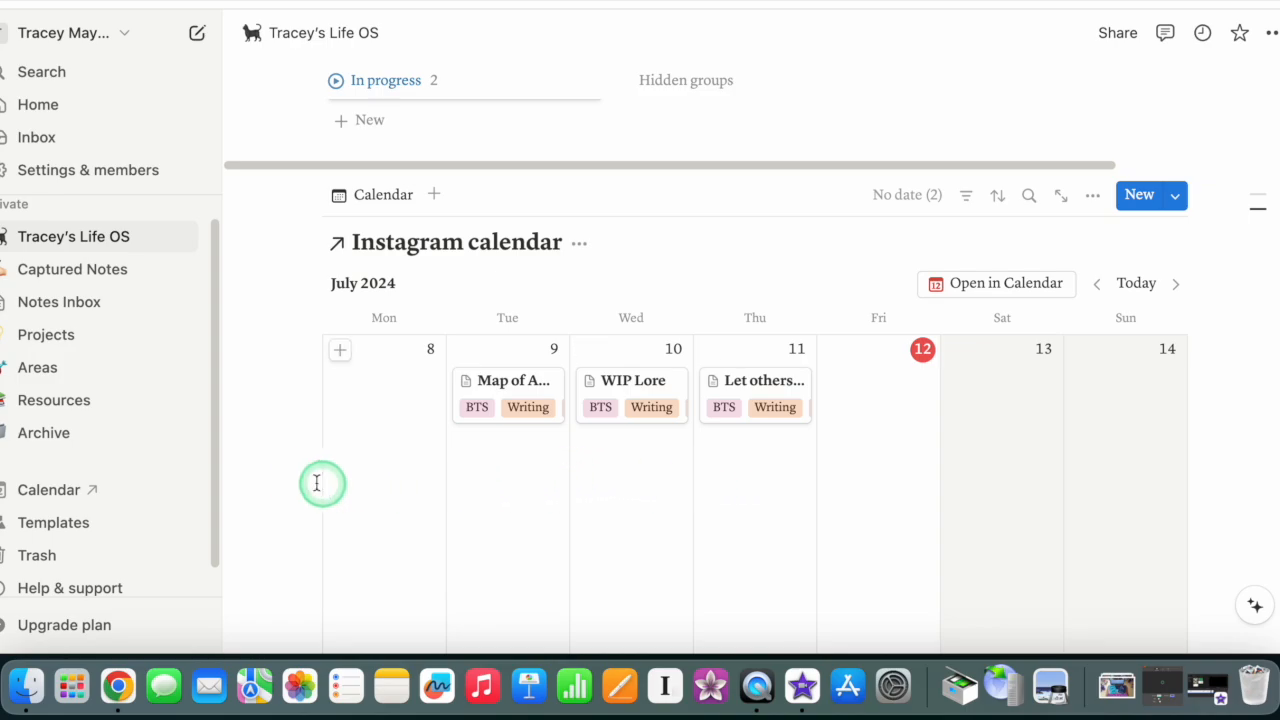
Step: Try adding a page mention on a new line below the Romance Books/Series Bibles link, and discard that line
{"action": "scroll", "coordinate": [333, 441], "scroll_direction": "up", "scroll_amount": 3}
{"action": "scroll", "coordinate": [333, 441], "scroll_direction": "up", "scroll_amount": 15}
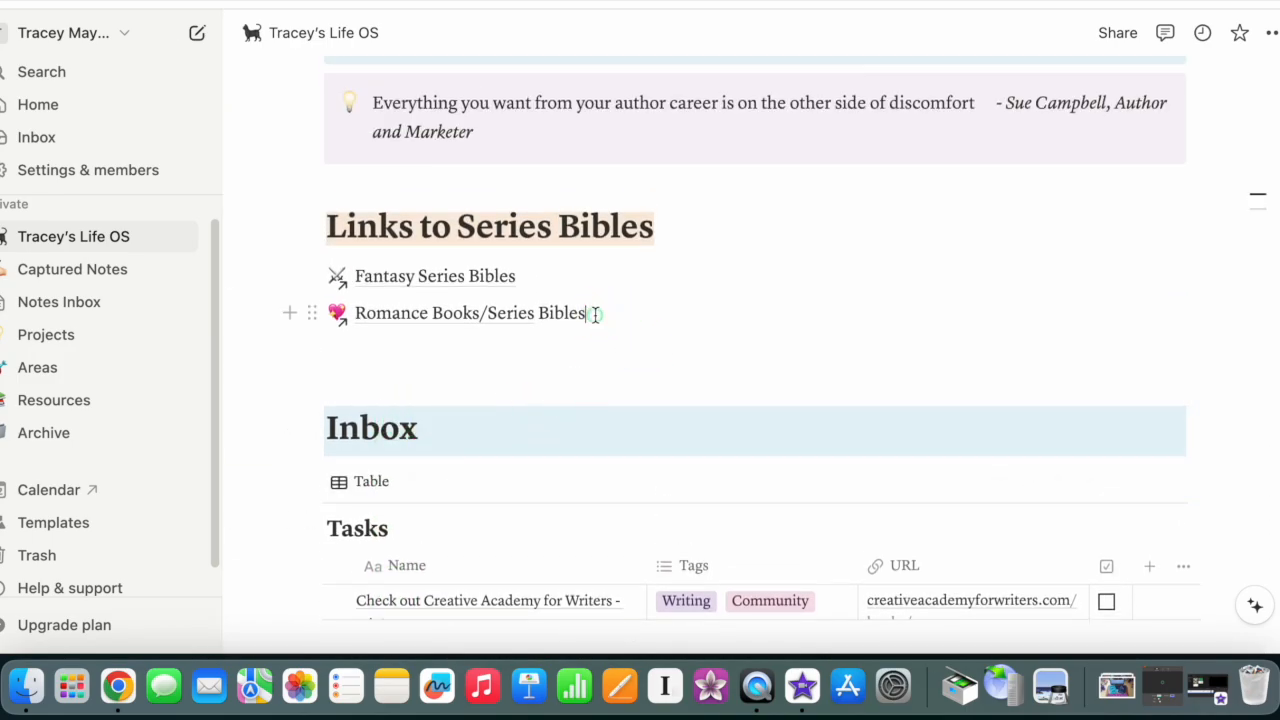
{"action": "left_click", "coordinate": [757, 333]}
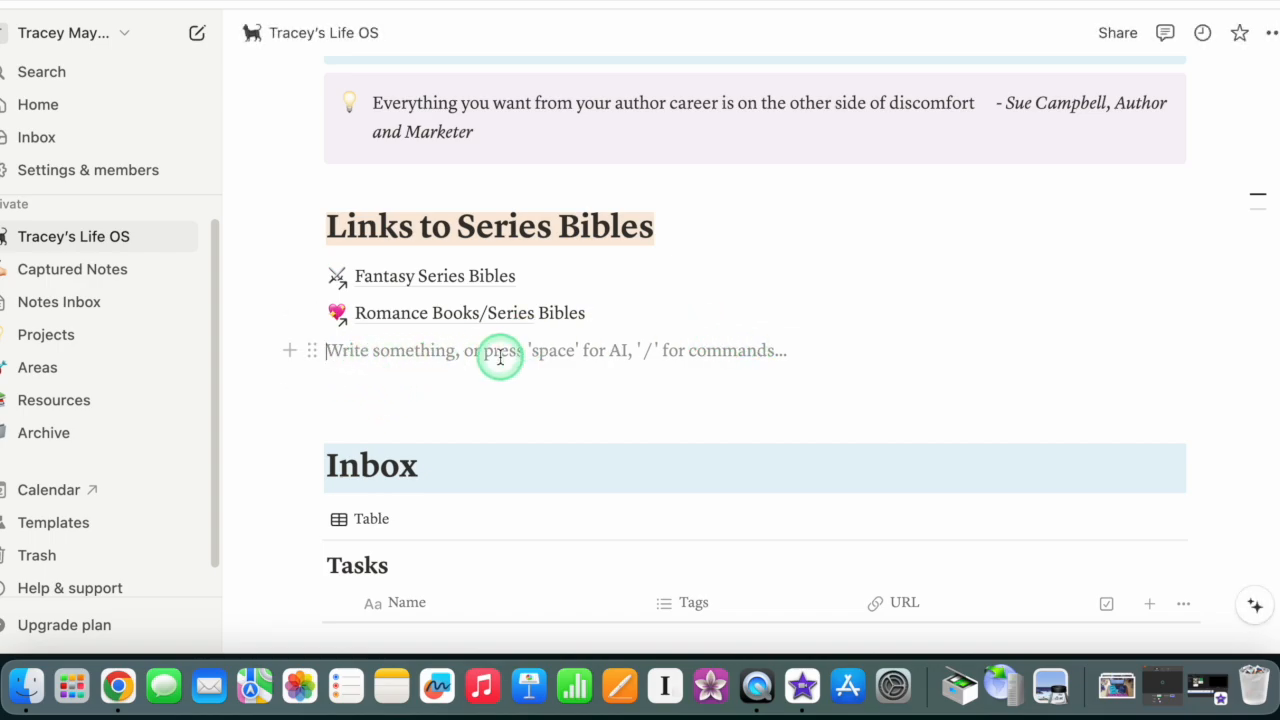
{"action": "type", "text": "@"}
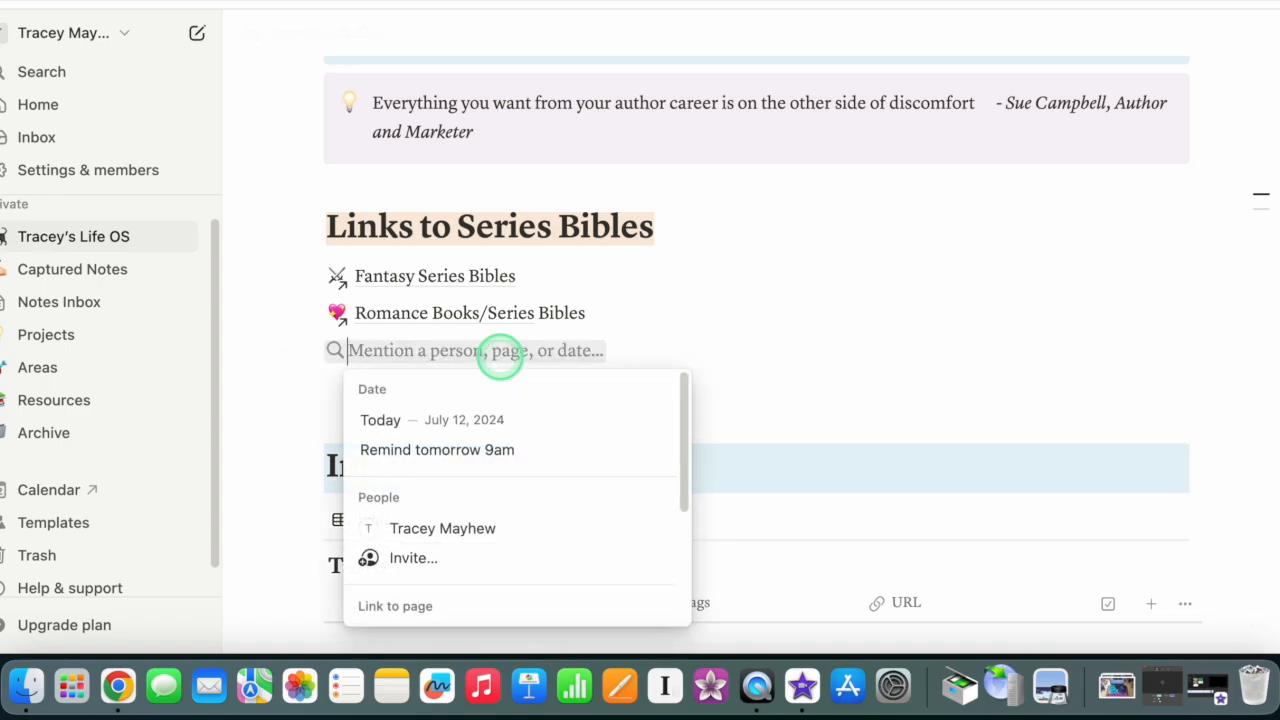
{"action": "scroll", "coordinate": [460, 480], "scroll_direction": "down", "scroll_amount": 5}
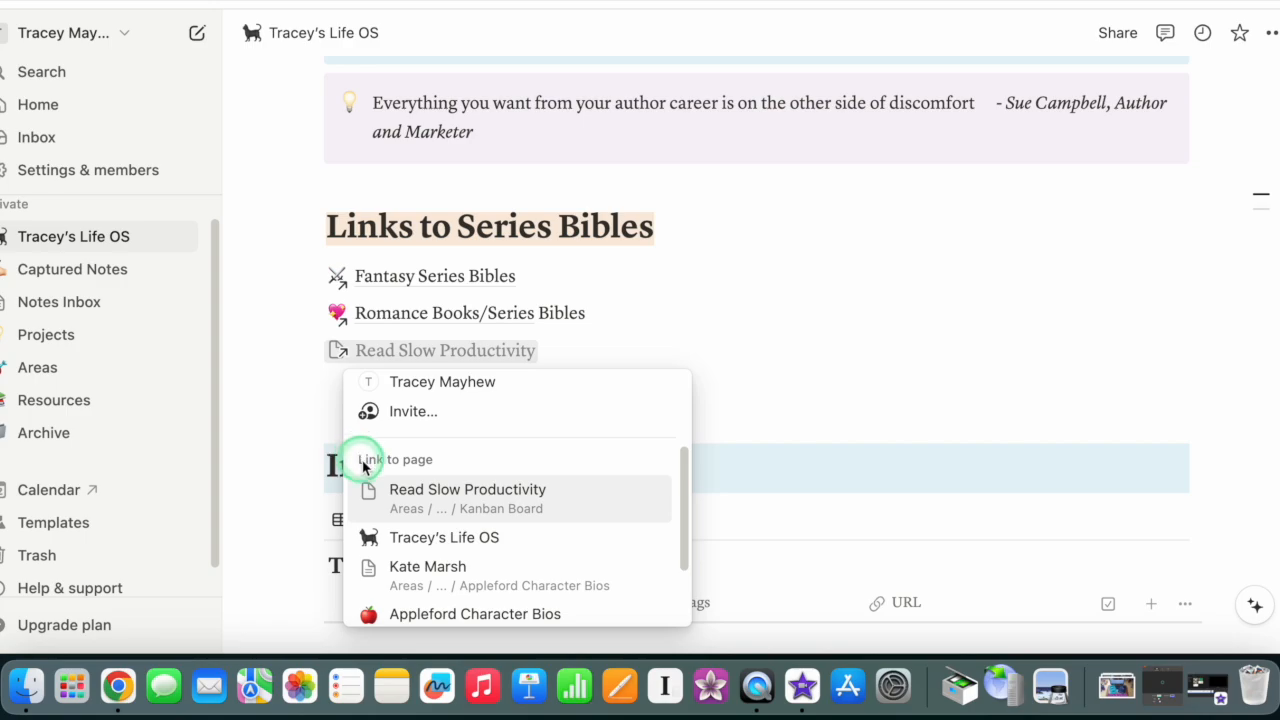
{"action": "scroll", "coordinate": [450, 485], "scroll_direction": "down", "scroll_amount": 2}
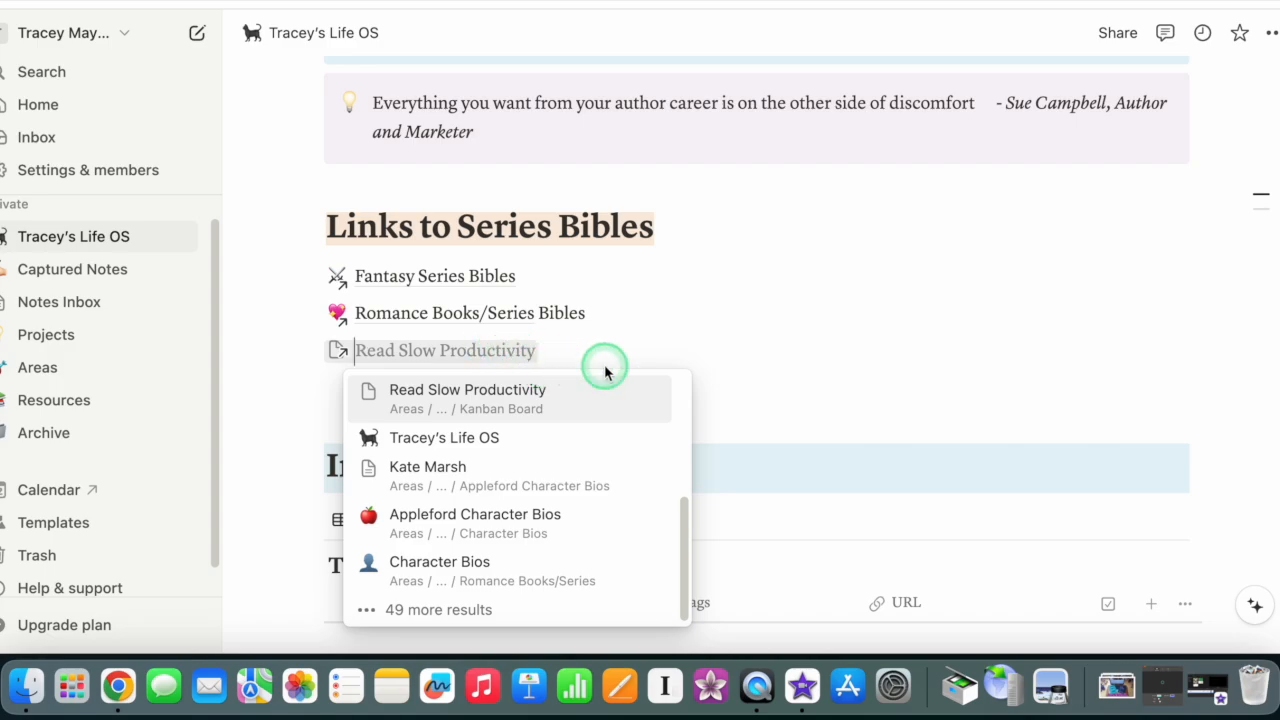
{"action": "left_click", "coordinate": [698, 344]}
{"action": "key", "text": "BackSpace"}
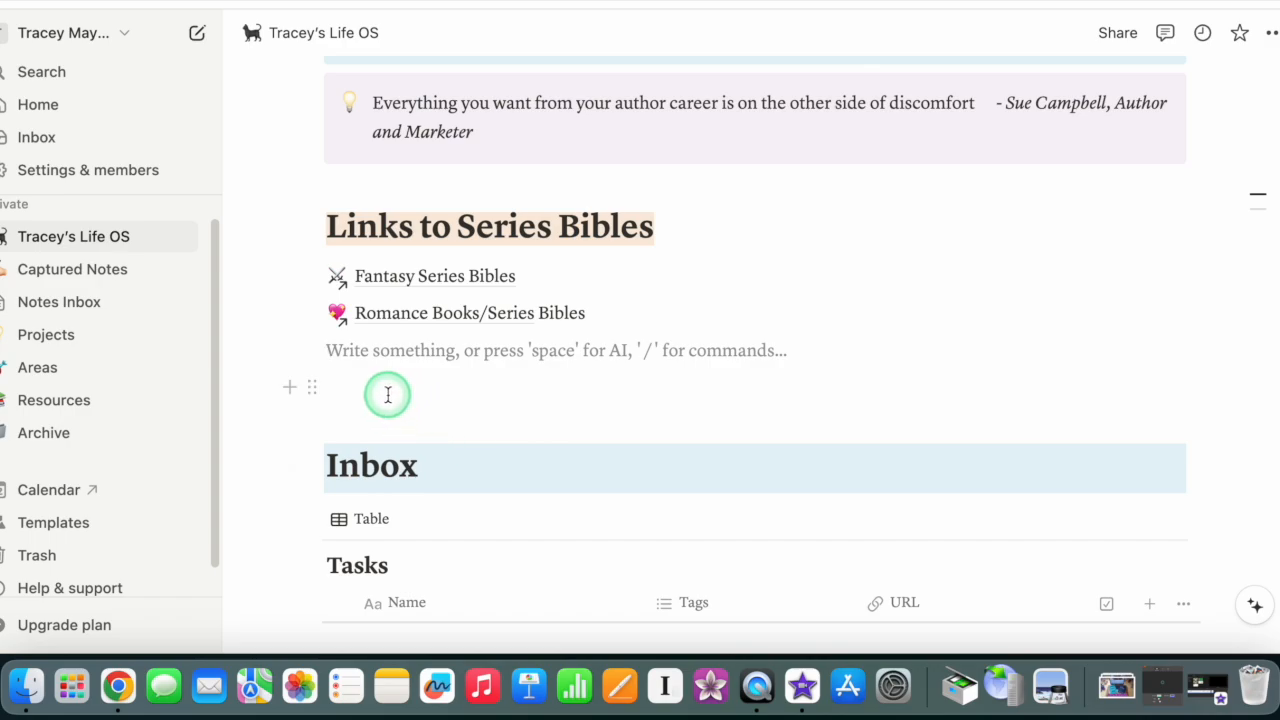
{"action": "key", "text": "BackSpace"}
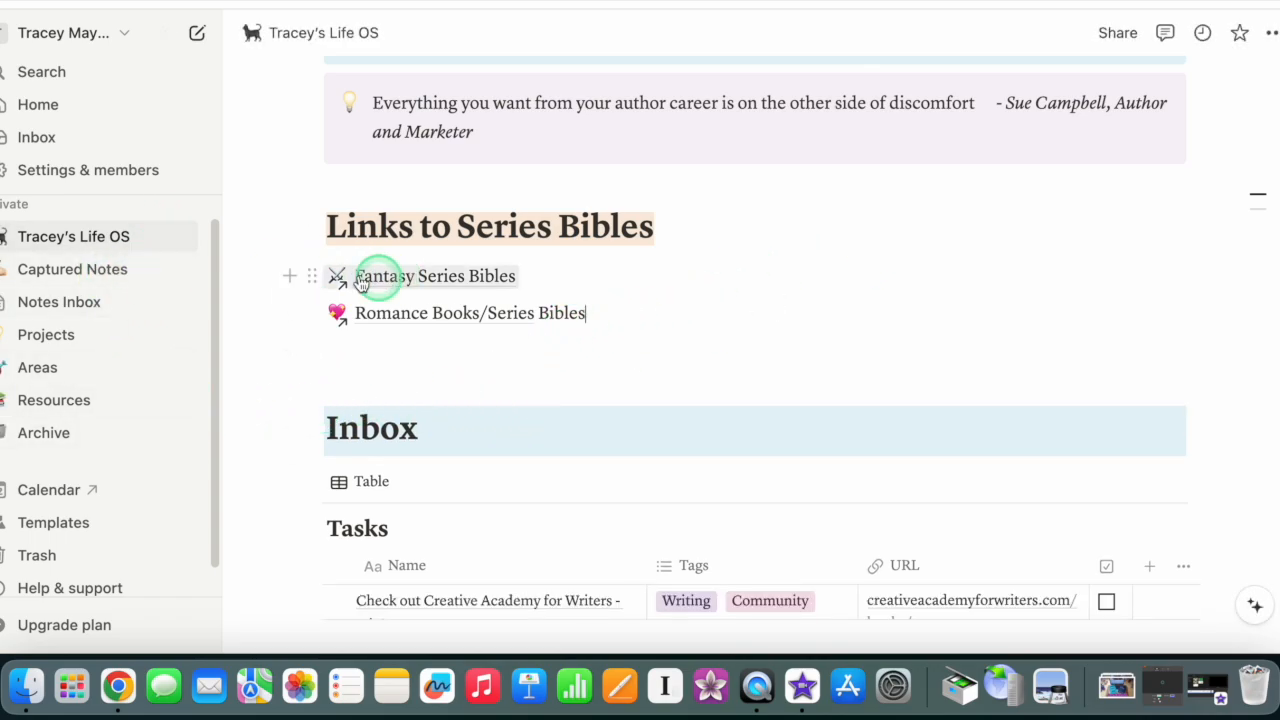
Step: Open the Writer's Block note in Captured Notes, read its properties and quote, and close it
{"action": "scroll", "coordinate": [614, 408], "scroll_direction": "up", "scroll_amount": 5}
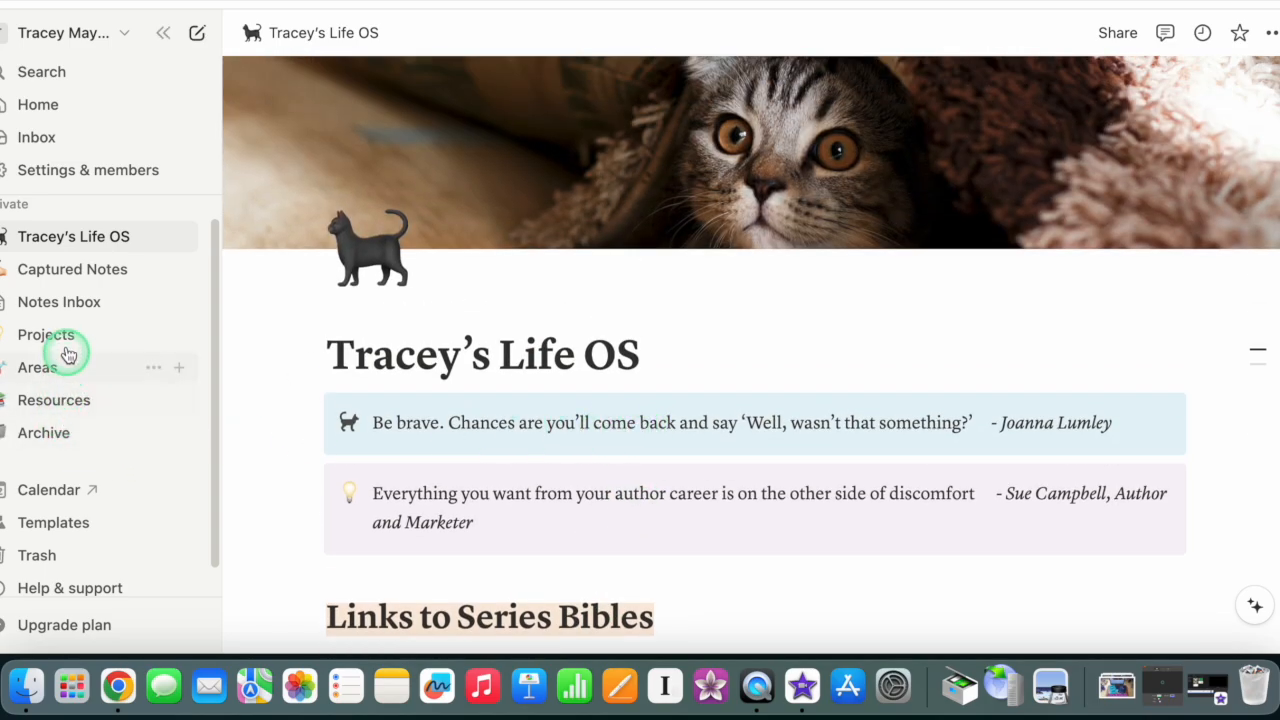
{"action": "left_click", "coordinate": [60, 278]}
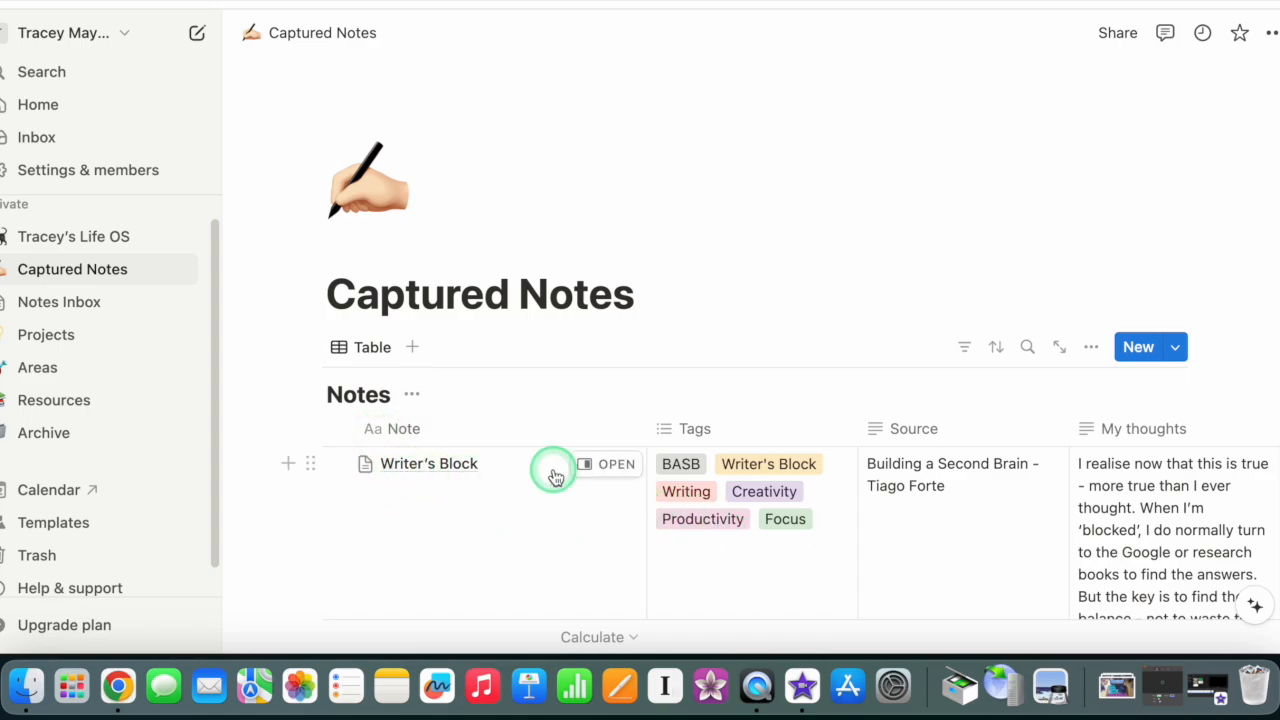
{"action": "left_click", "coordinate": [600, 465]}
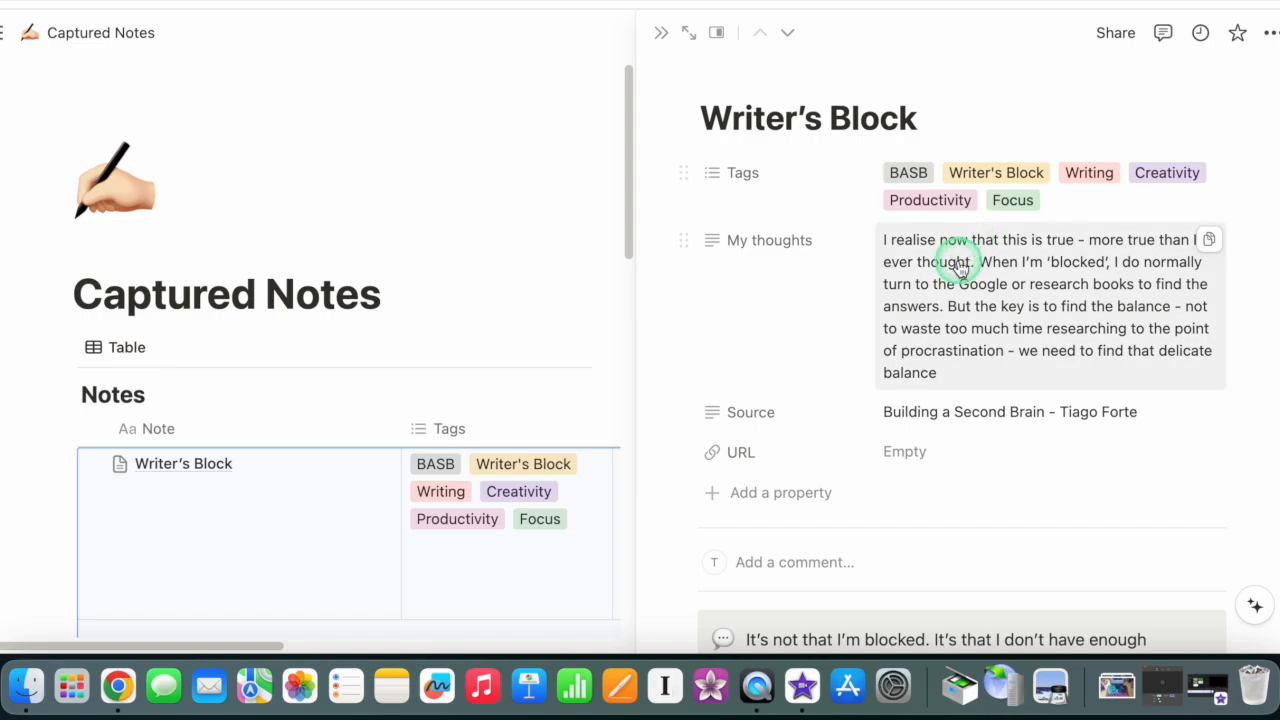
{"action": "scroll", "coordinate": [958, 265], "scroll_direction": "down", "scroll_amount": 3}
{"action": "scroll", "coordinate": [900, 320], "scroll_direction": "down", "scroll_amount": 2}
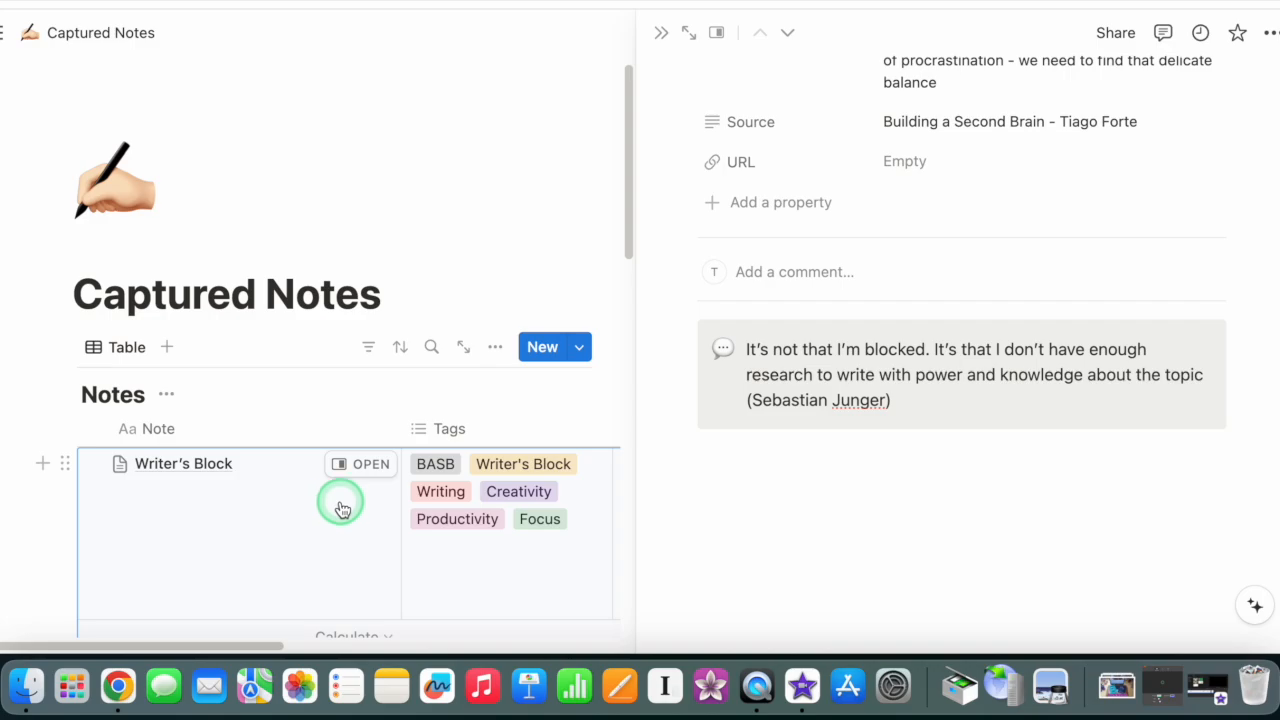
{"action": "scroll", "coordinate": [1020, 203], "scroll_direction": "up", "scroll_amount": 5}
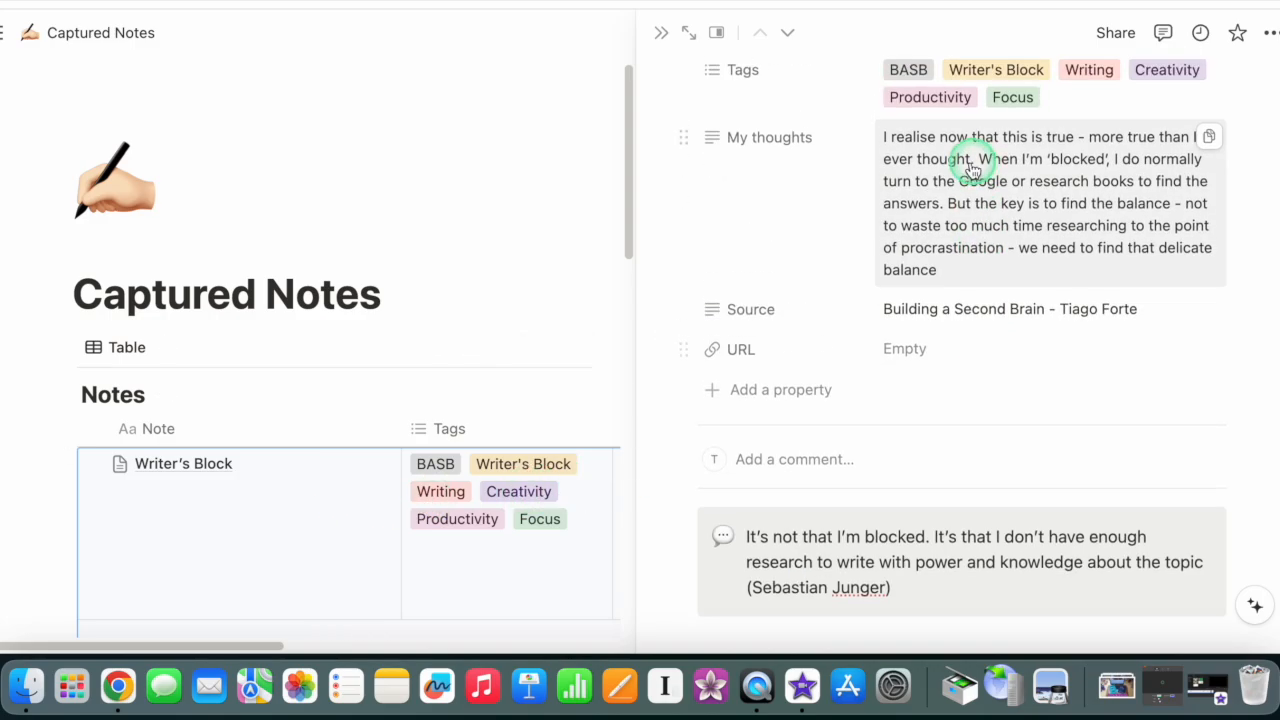
{"action": "left_click", "coordinate": [1036, 133]}
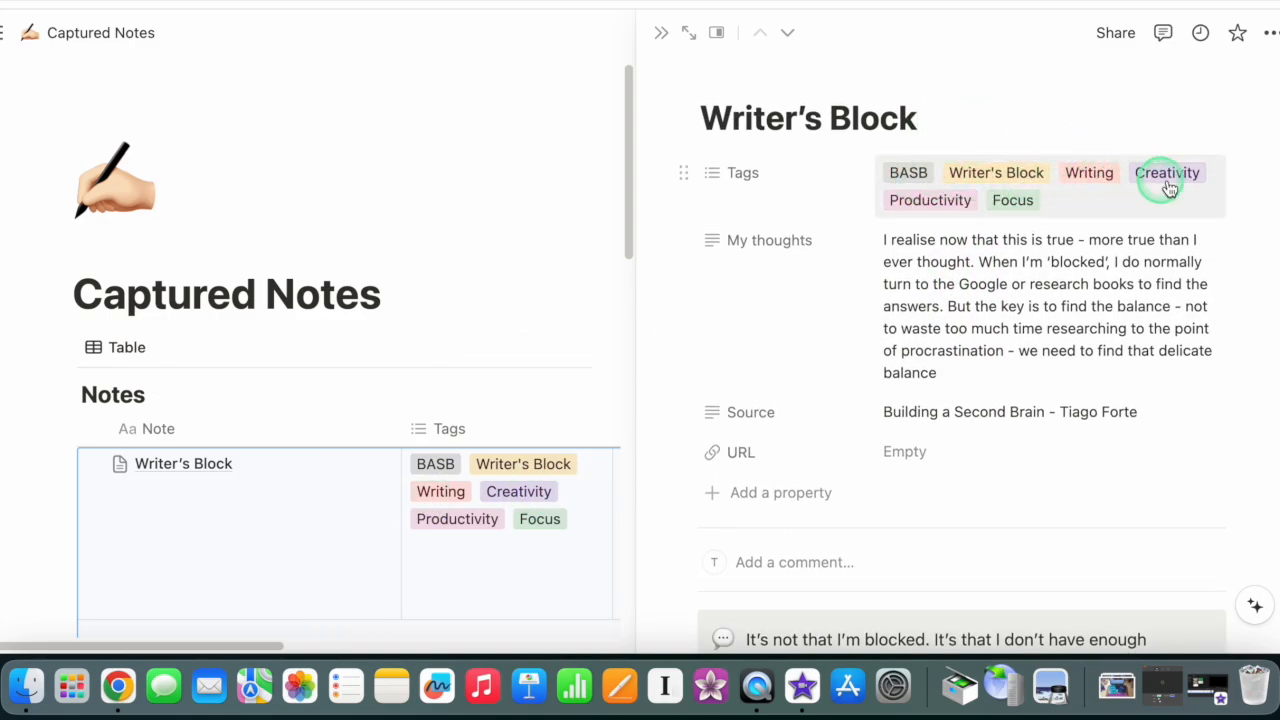
{"action": "left_click", "coordinate": [660, 33]}
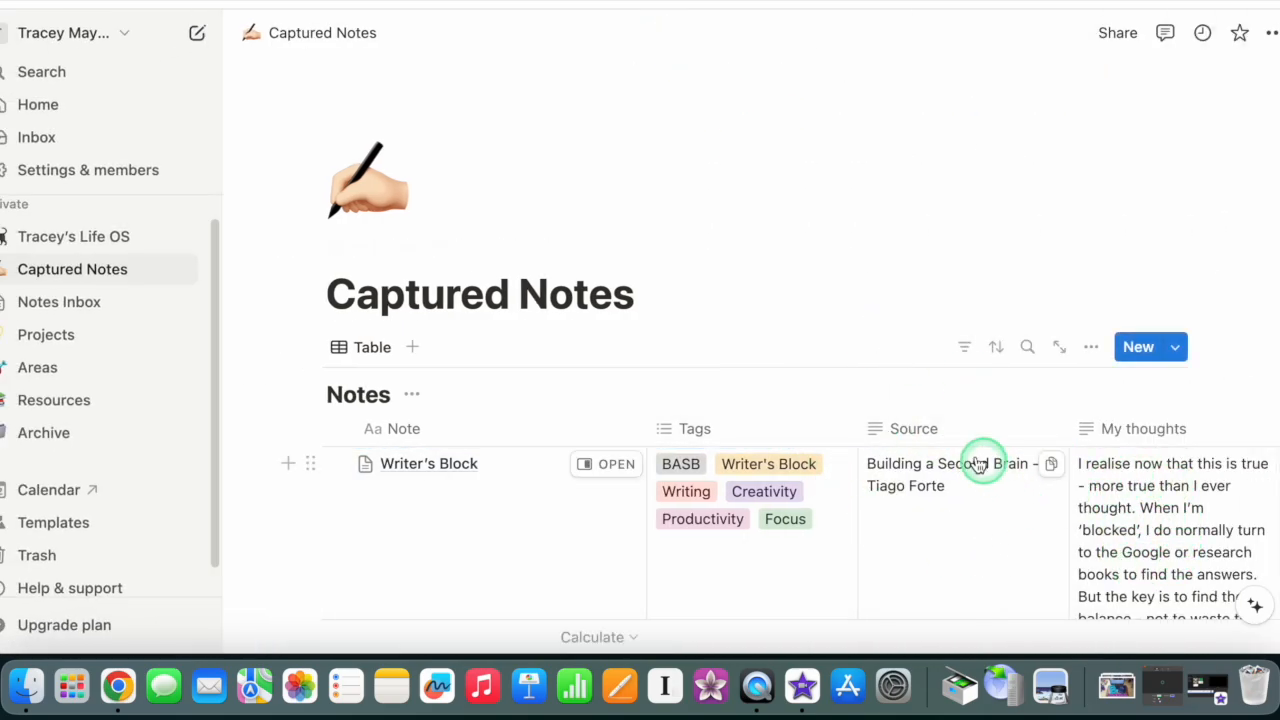
Step: Examine the notes, tags, sources and personal thoughts recorded in the Captured Notes table
{"action": "scroll", "coordinate": [1216, 472], "scroll_direction": "down", "scroll_amount": 1}
{"action": "scroll", "coordinate": [1216, 472], "scroll_direction": "down", "scroll_amount": 2}
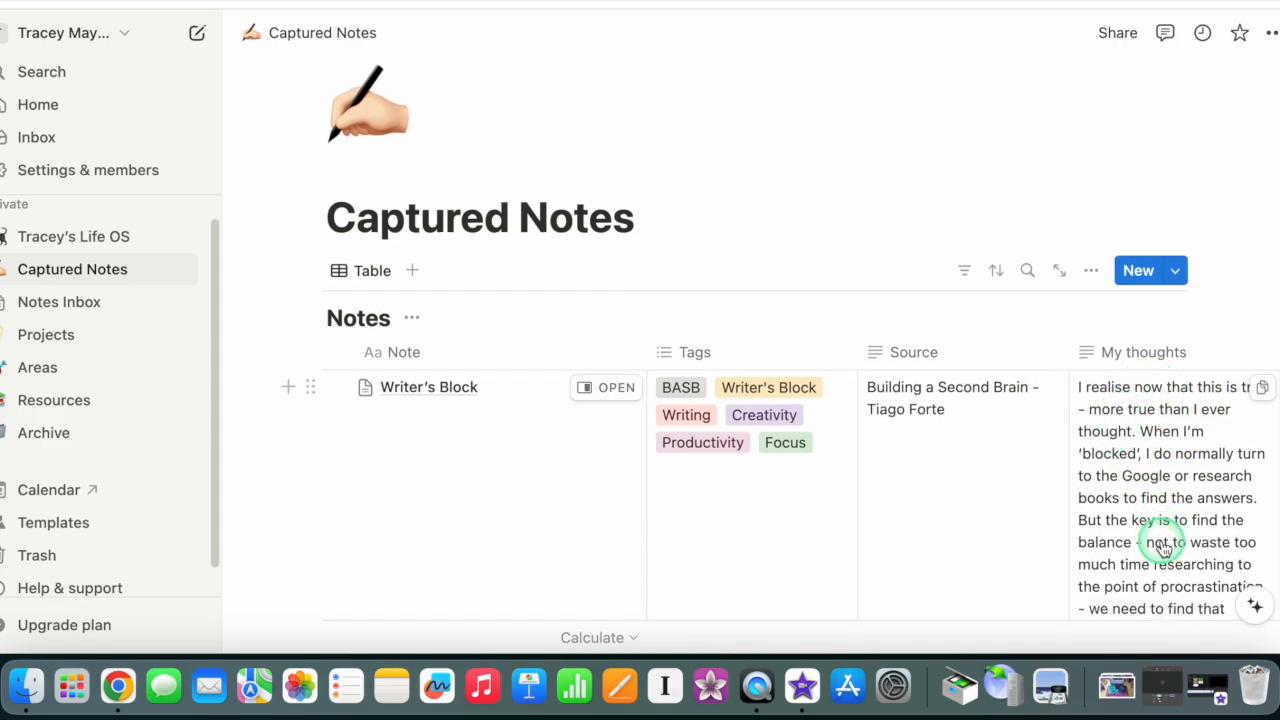
{"action": "scroll", "coordinate": [1108, 360], "scroll_direction": "down", "scroll_amount": 1}
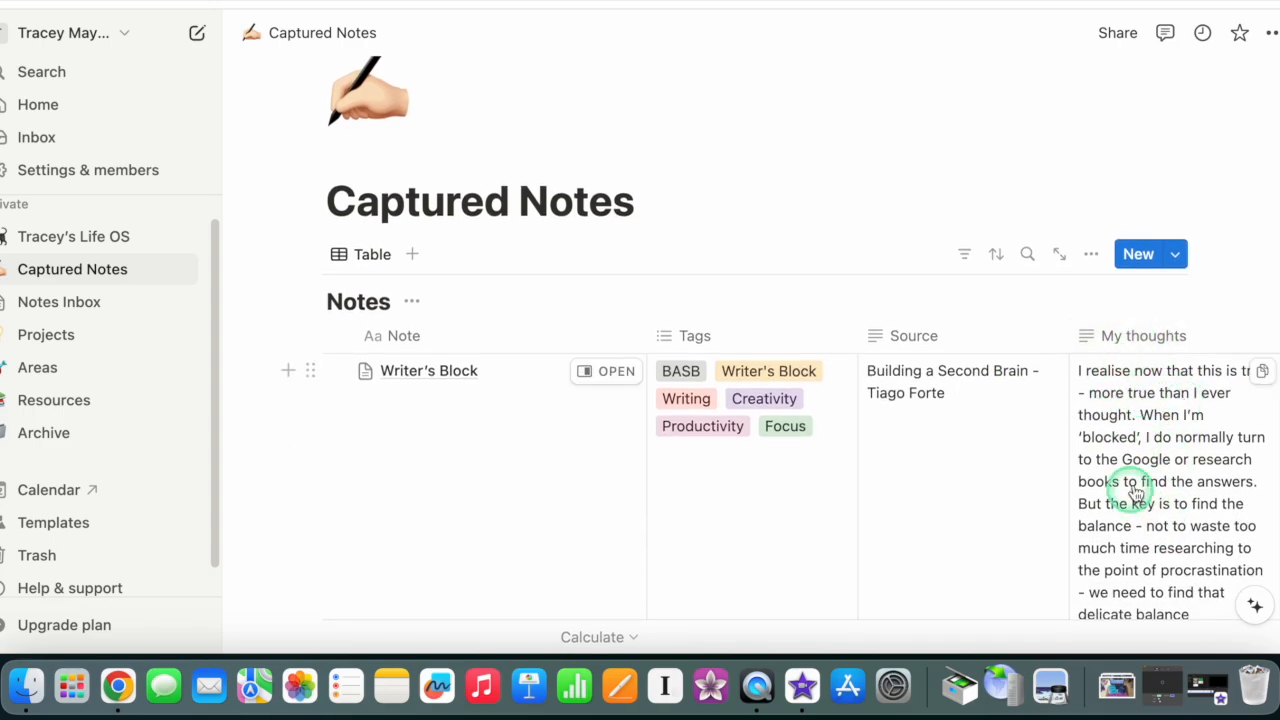
{"action": "scroll", "coordinate": [1123, 449], "scroll_direction": "down", "scroll_amount": 10}
{"action": "scroll", "coordinate": [700, 265], "scroll_direction": "down", "scroll_amount": 4}
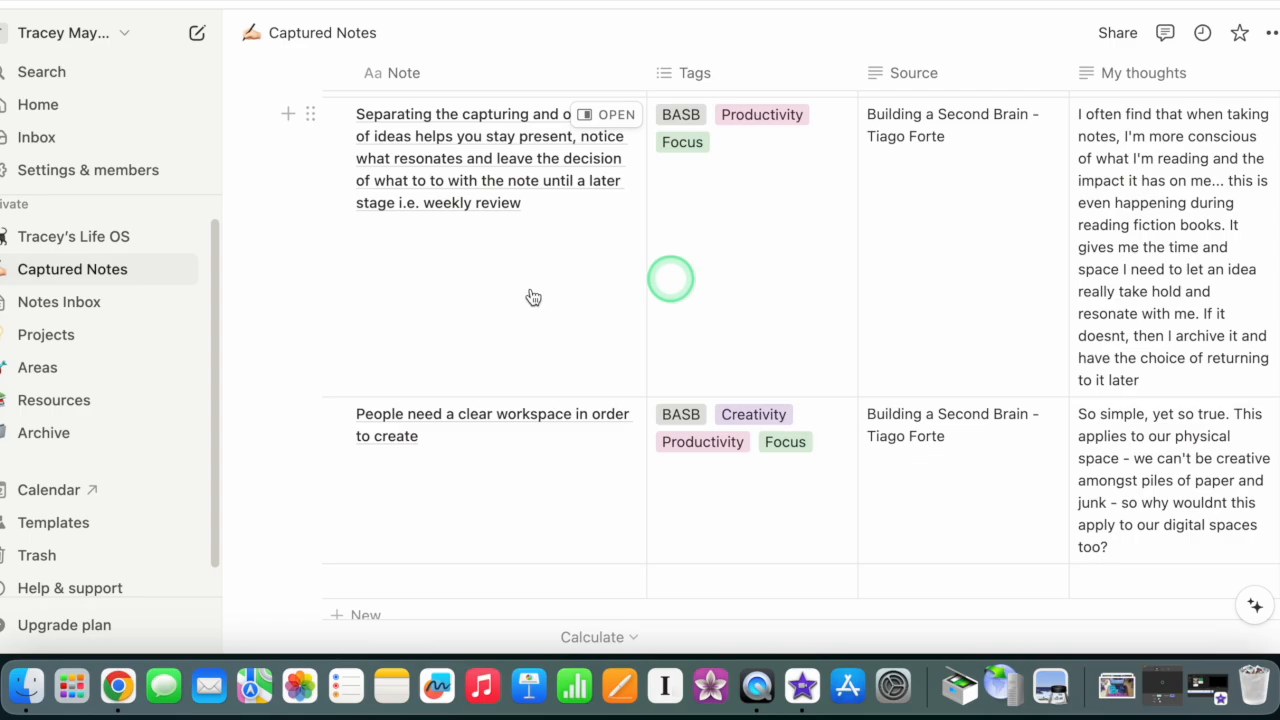
{"action": "scroll", "coordinate": [1063, 380], "scroll_direction": "down", "scroll_amount": 2}
{"action": "scroll", "coordinate": [665, 343], "scroll_direction": "up", "scroll_amount": 15}
{"action": "scroll", "coordinate": [679, 347], "scroll_direction": "up", "scroll_amount": 5}
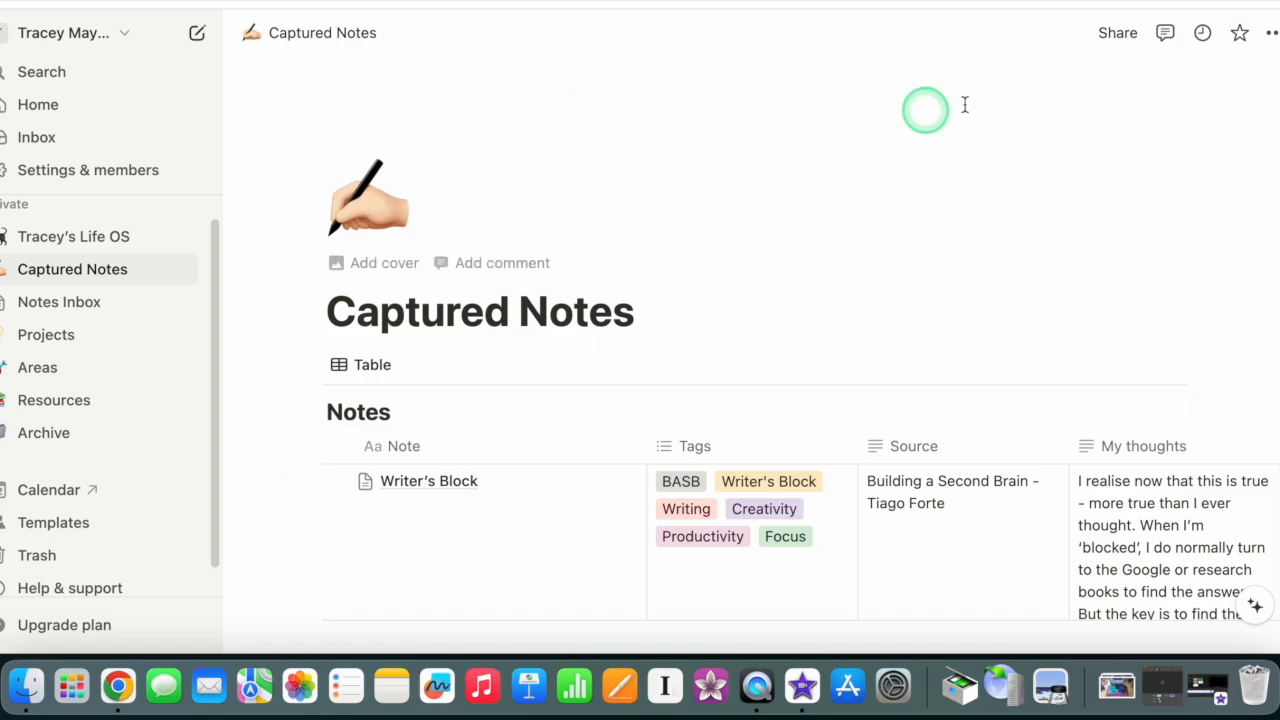
Step: Add a cover to the Captured Notes page using the blue book photo from an Unsplash search for "notebooks"
{"action": "left_click", "coordinate": [388, 263]}
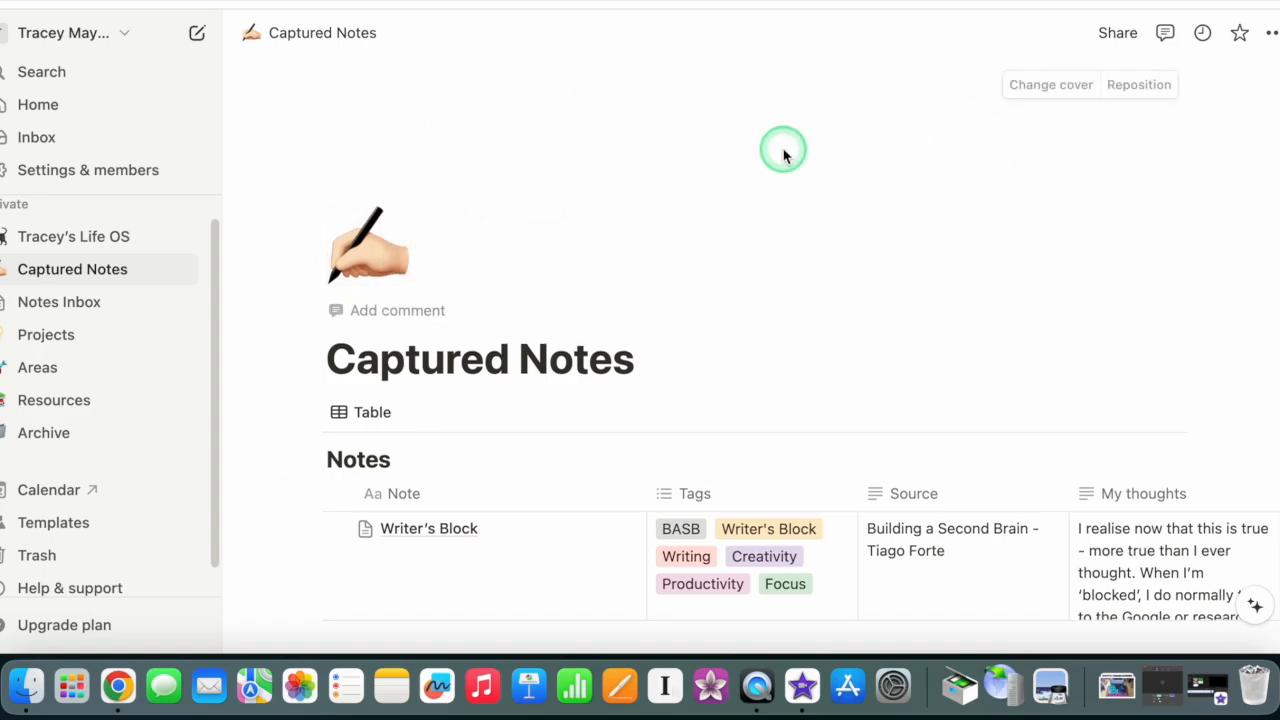
{"action": "left_click", "coordinate": [1045, 86]}
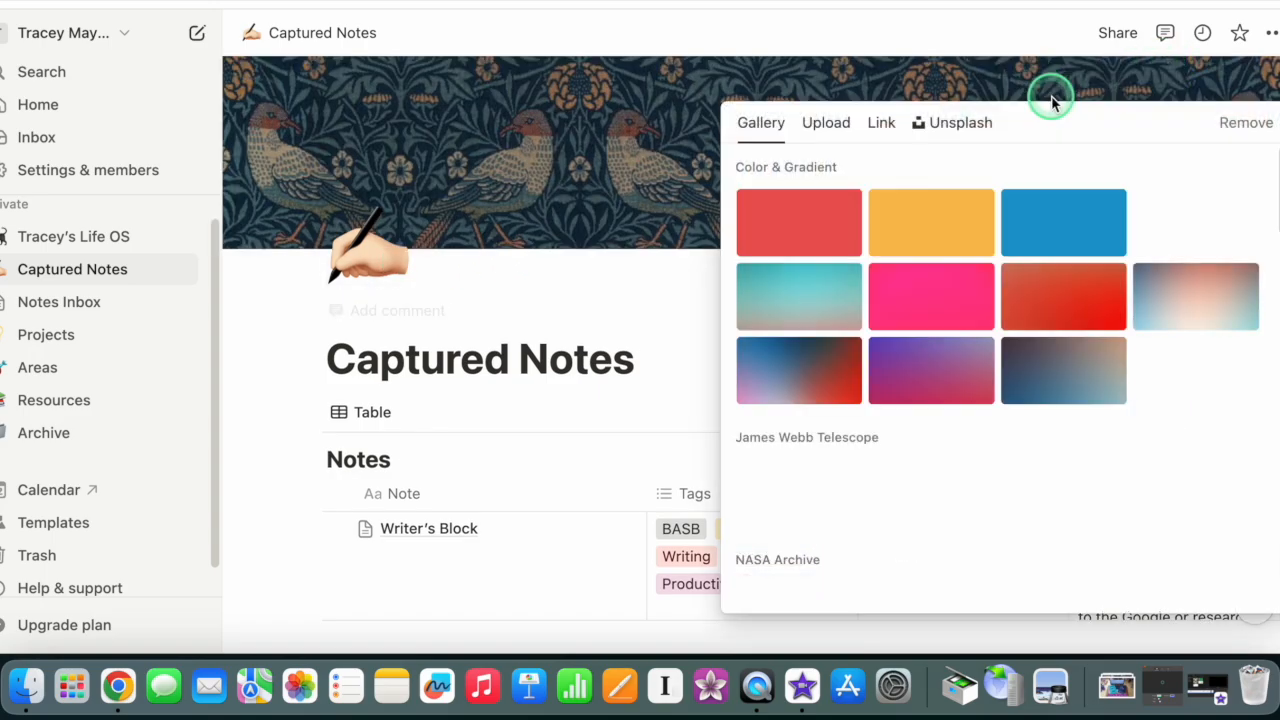
{"action": "left_click", "coordinate": [958, 124]}
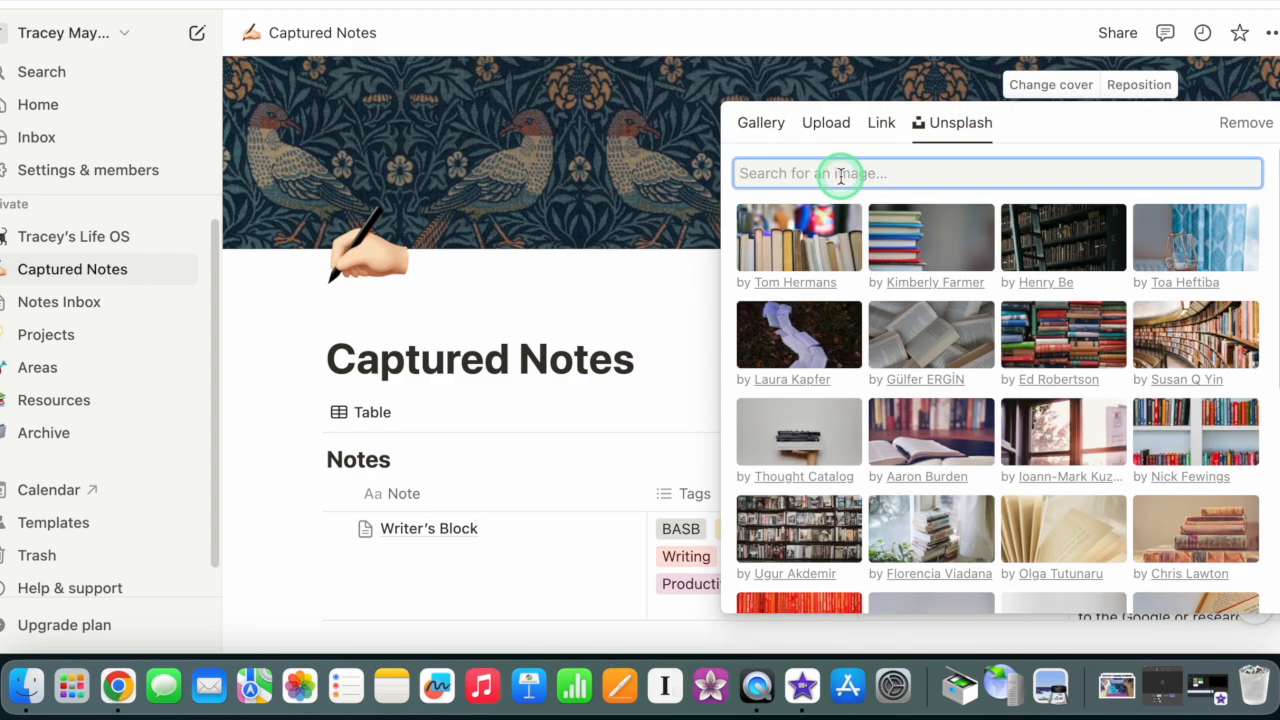
{"action": "type", "text": "notebooks"}
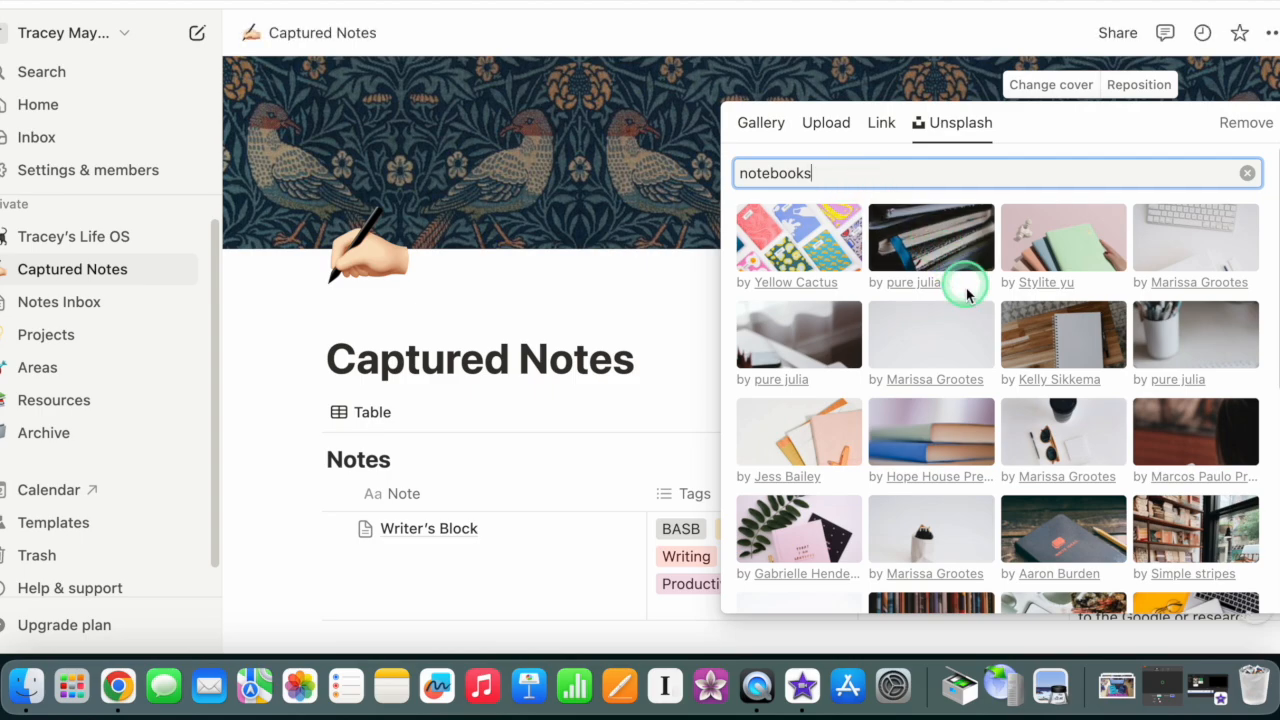
{"action": "left_click", "coordinate": [891, 445]}
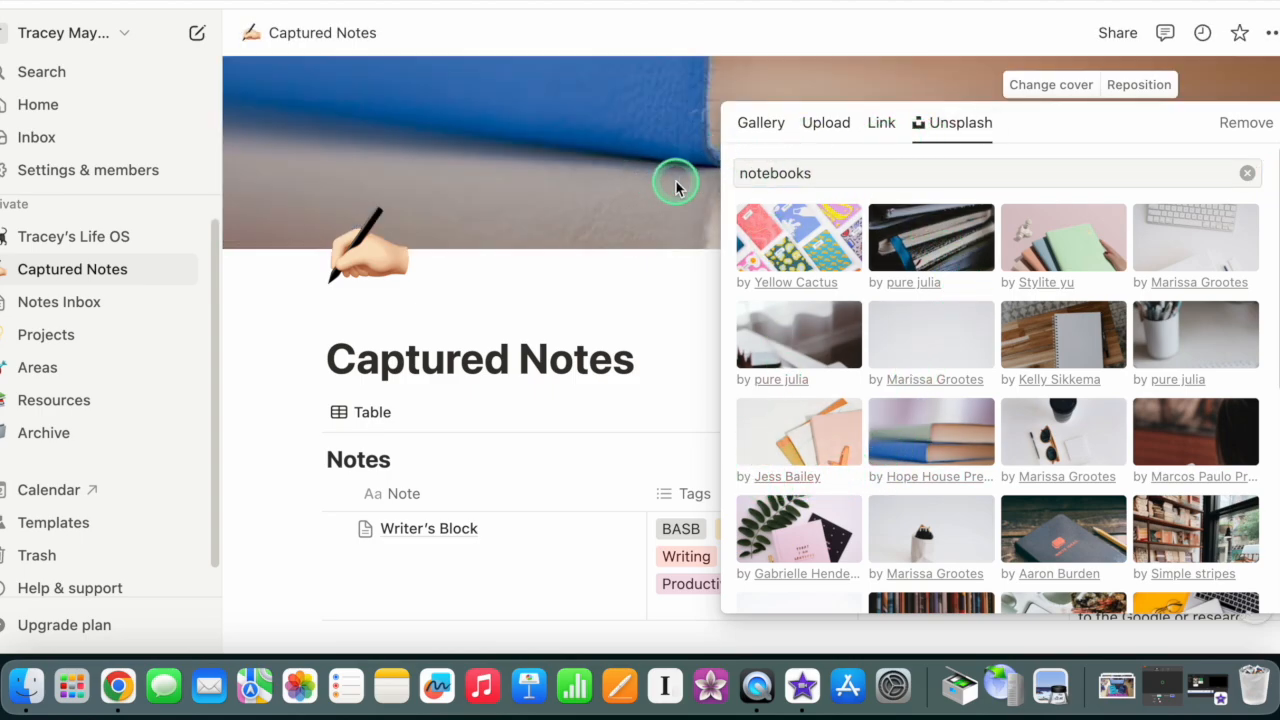
{"action": "left_click", "coordinate": [580, 134]}
Step: Reposition the Captured Notes cover image so the blue book fills the banner
{"action": "left_click", "coordinate": [1130, 88]}
{"action": "left_click_drag", "start_coordinate": [768, 134], "coordinate": [829, 283]}
{"action": "left_click", "coordinate": [812, 343]}
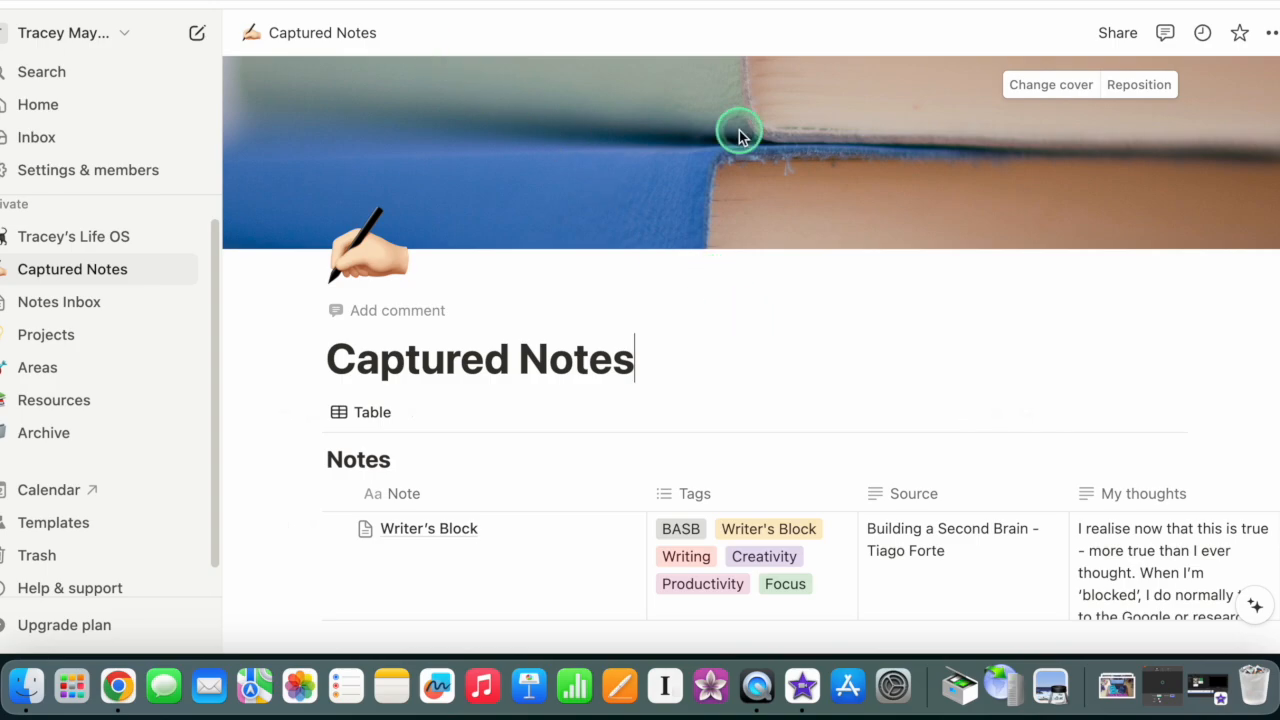
{"action": "left_click", "coordinate": [1137, 86]}
{"action": "left_click_drag", "start_coordinate": [857, 129], "coordinate": [866, 40]}
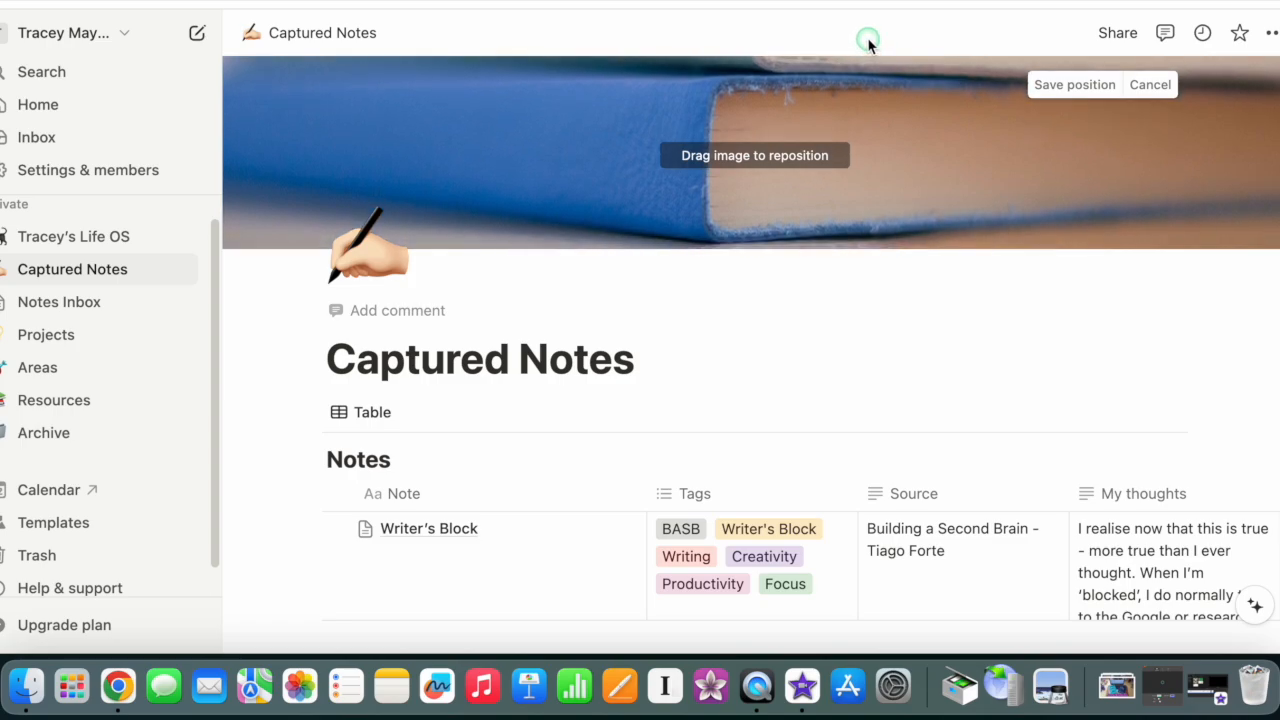
{"action": "left_click", "coordinate": [723, 301]}
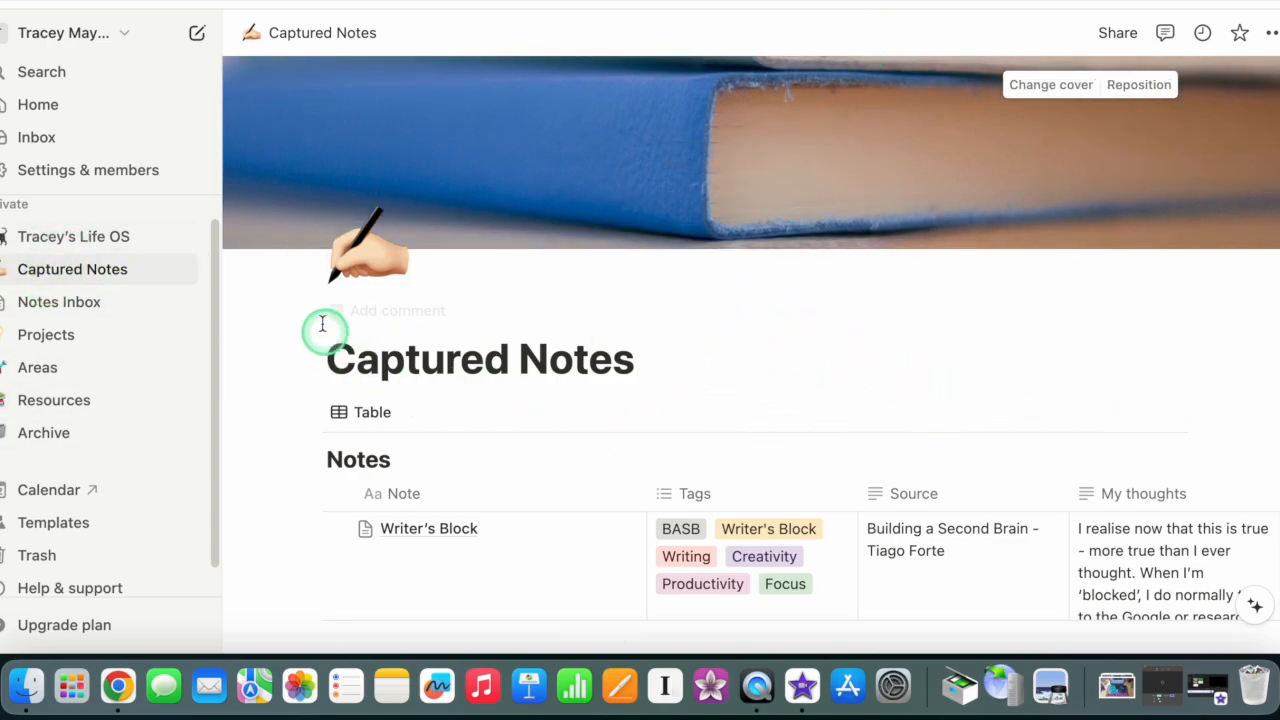
Step: Open the Notes Inbox page and move it above Captured Notes in the private page list
{"action": "left_click", "coordinate": [57, 306]}
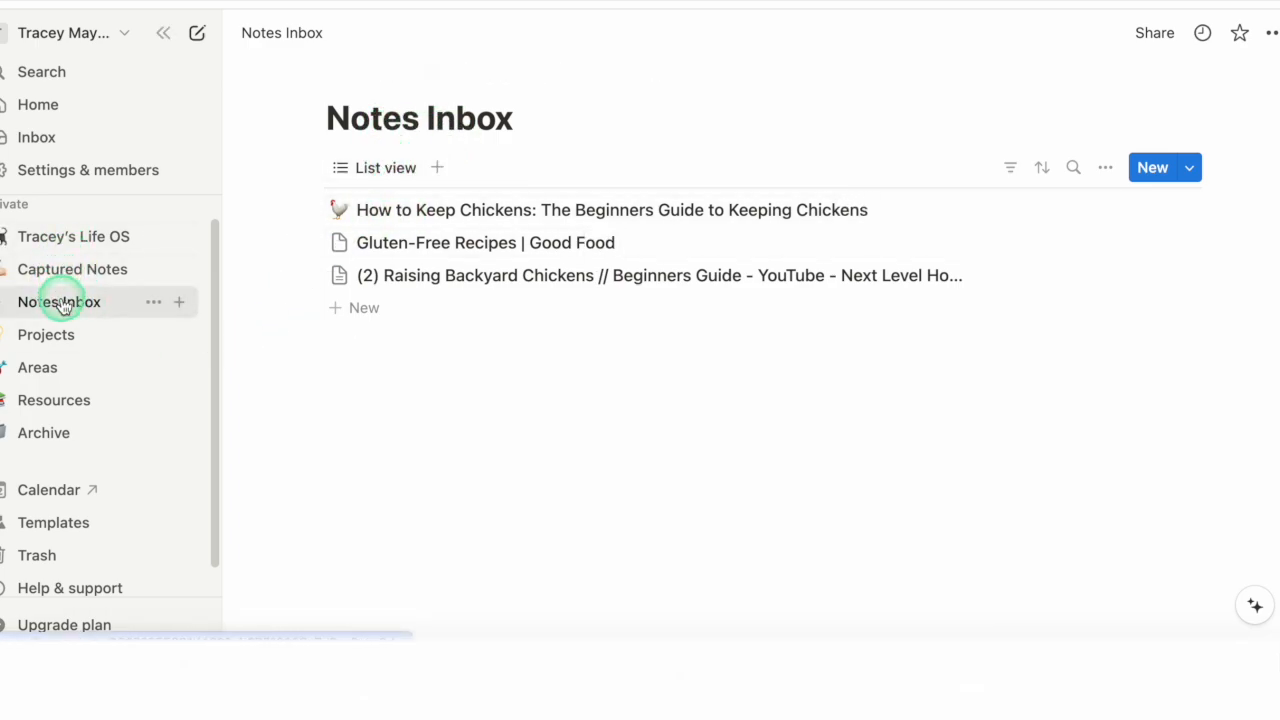
{"action": "left_click_drag", "start_coordinate": [43, 303], "coordinate": [80, 262]}
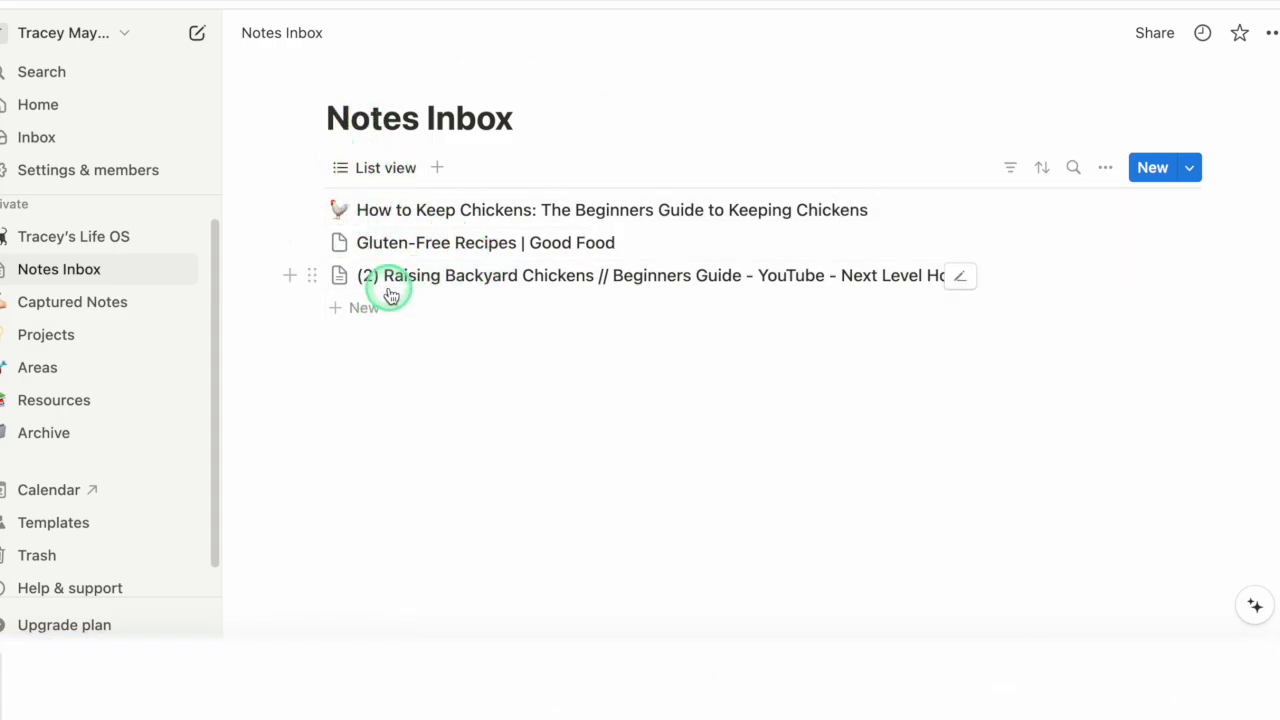
Step: Review the first entries of the Captured Notes table and return to the Notes Inbox
{"action": "left_click", "coordinate": [62, 303]}
{"action": "scroll", "coordinate": [510, 440], "scroll_direction": "down", "scroll_amount": 4}
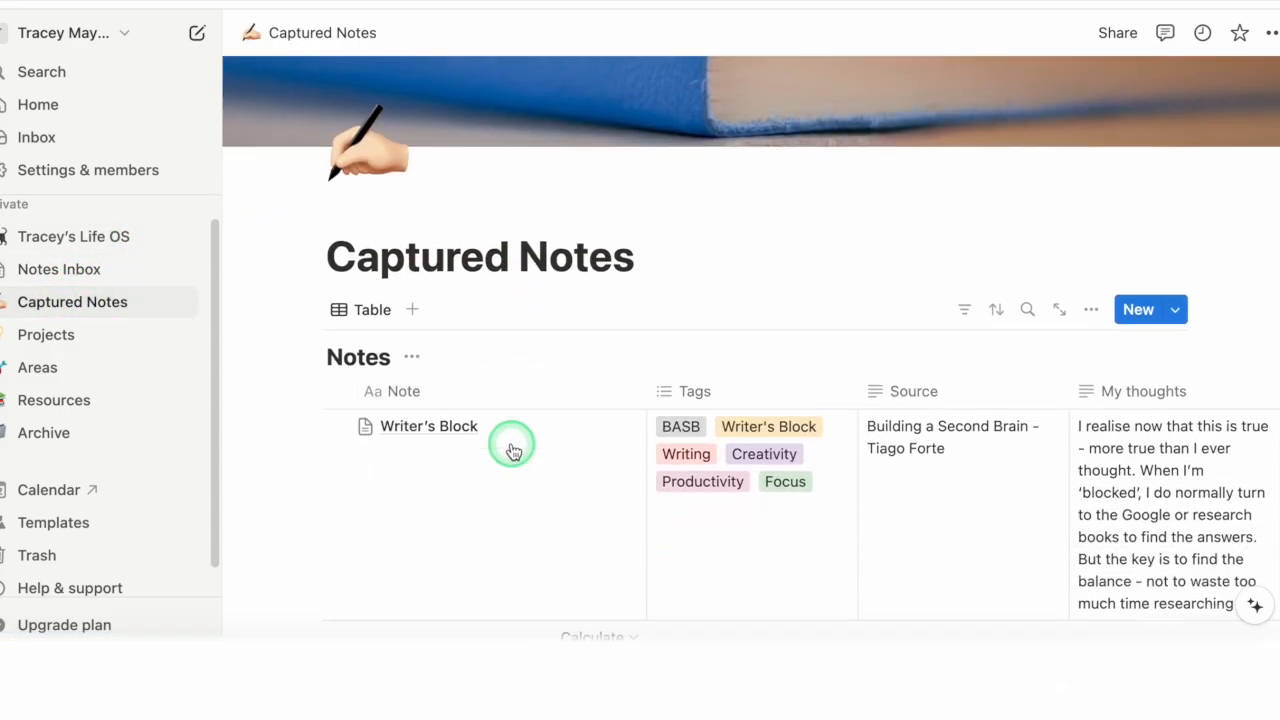
{"action": "scroll", "coordinate": [510, 443], "scroll_direction": "down", "scroll_amount": 2}
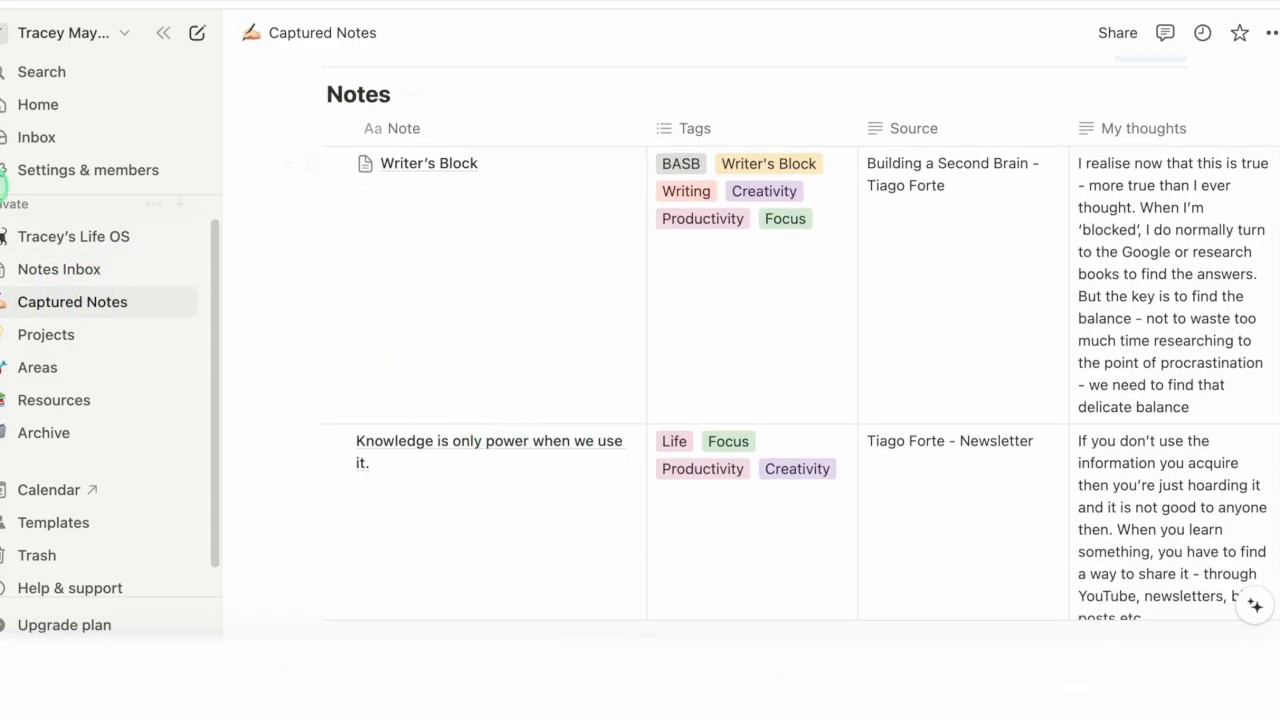
{"action": "left_click", "coordinate": [51, 270]}
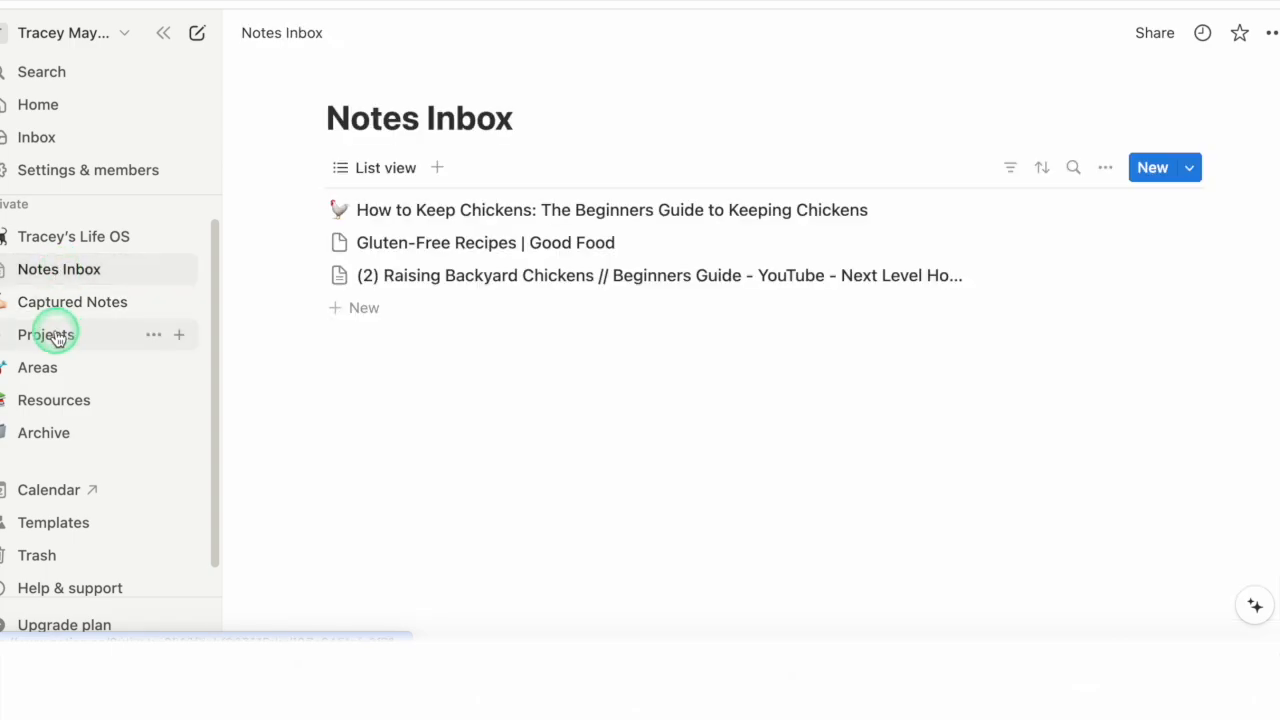
Step: Open the Projects page and preview the Publish Lessons in Love and Building a Second Brain projects
{"action": "left_click", "coordinate": [55, 336]}
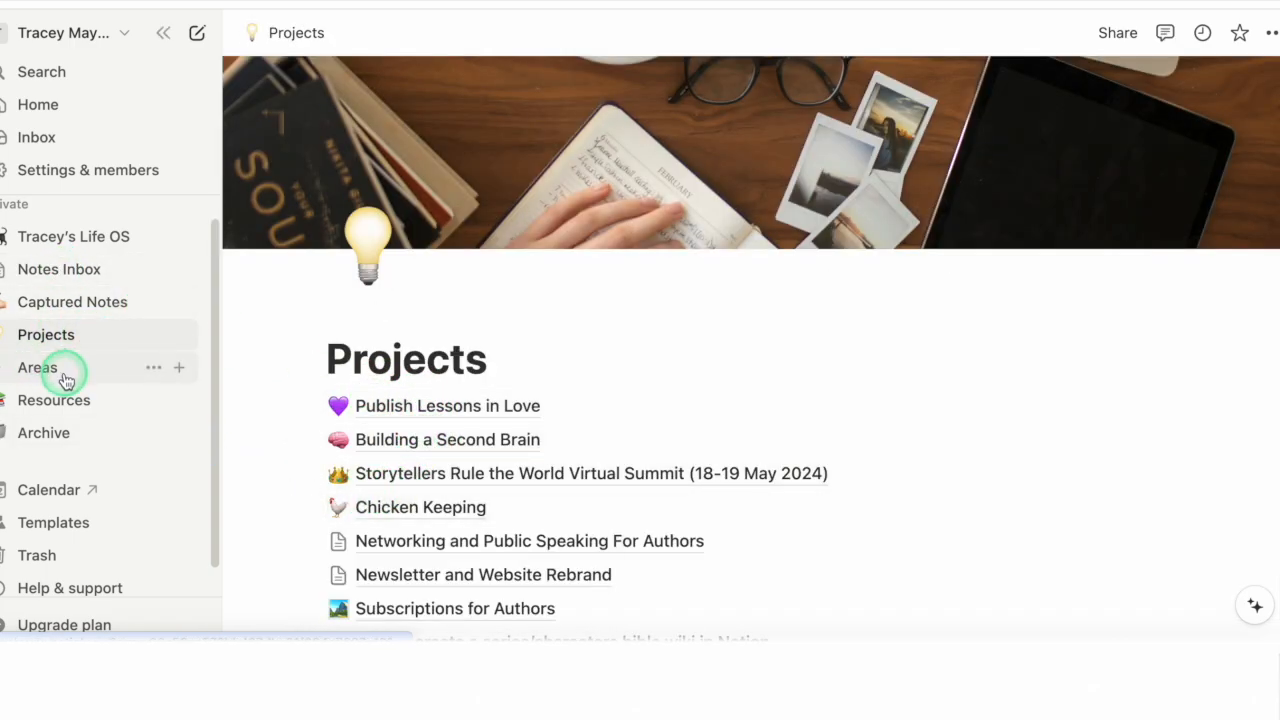
{"action": "scroll", "coordinate": [480, 435], "scroll_direction": "down", "scroll_amount": 1}
{"action": "scroll", "coordinate": [492, 433], "scroll_direction": "down", "scroll_amount": 1}
{"action": "mouse_move", "coordinate": [443, 347]}
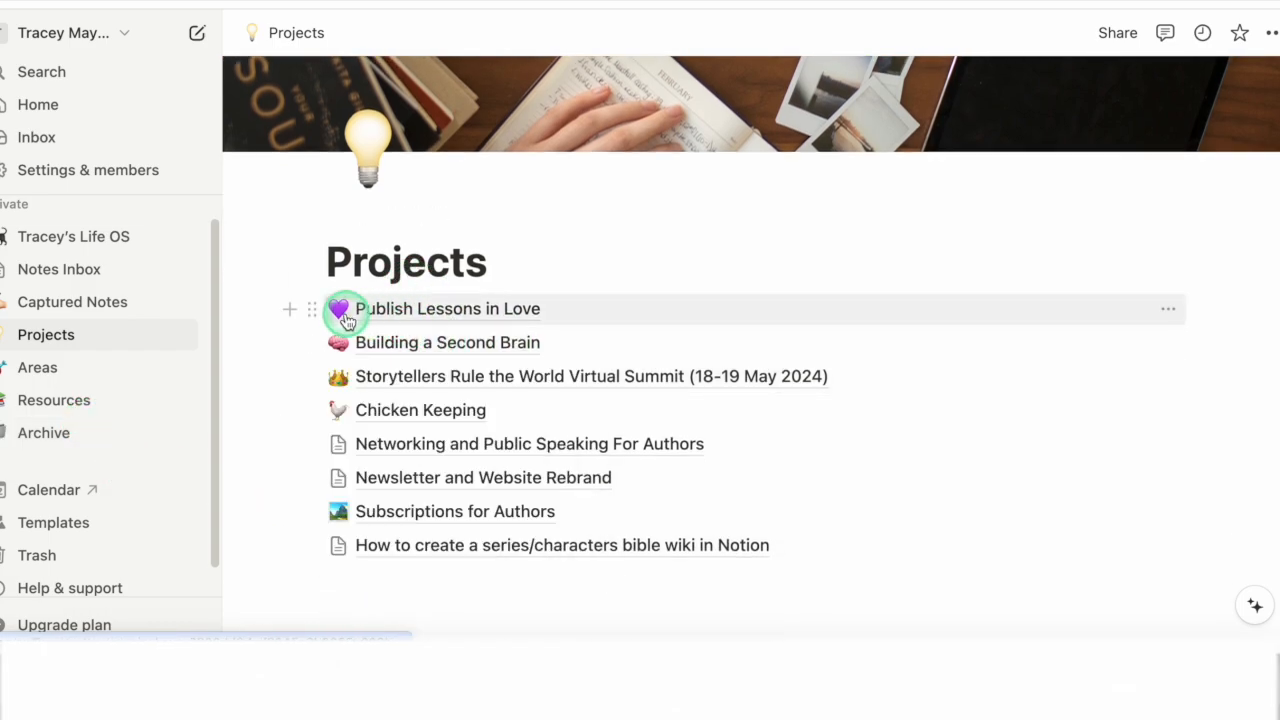
{"action": "mouse_move", "coordinate": [423, 306]}
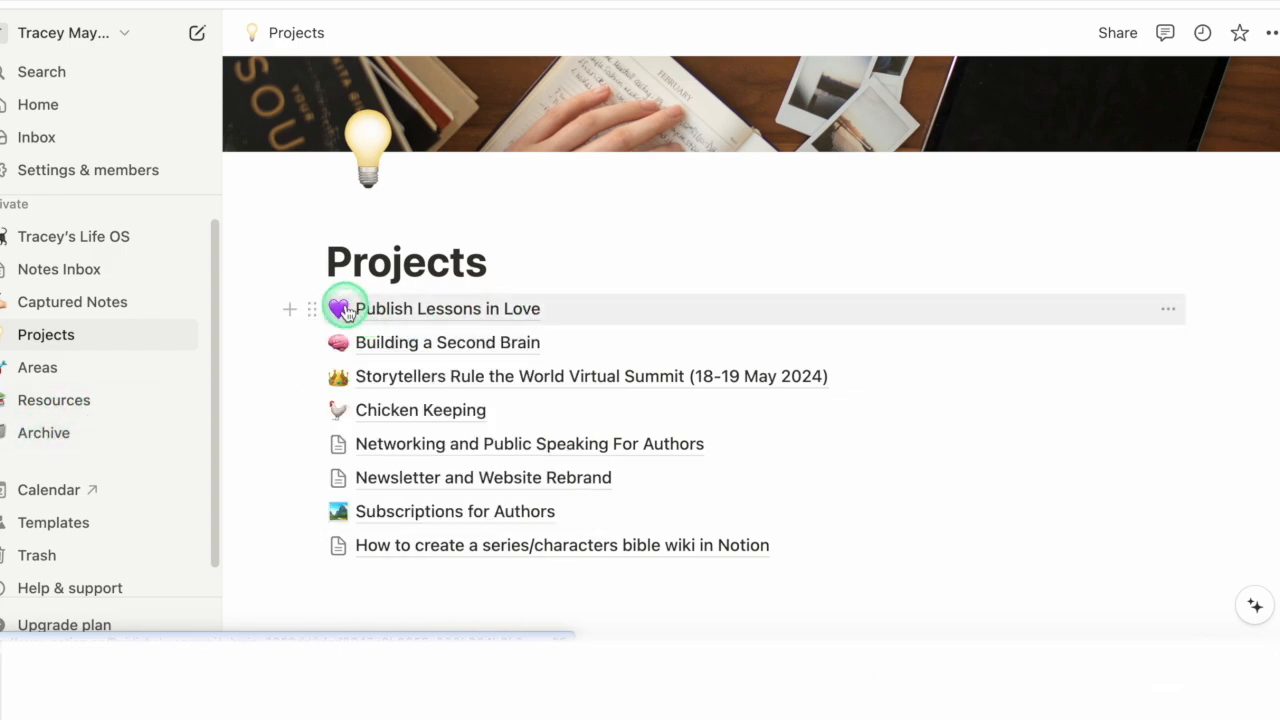
{"action": "mouse_move", "coordinate": [563, 313]}
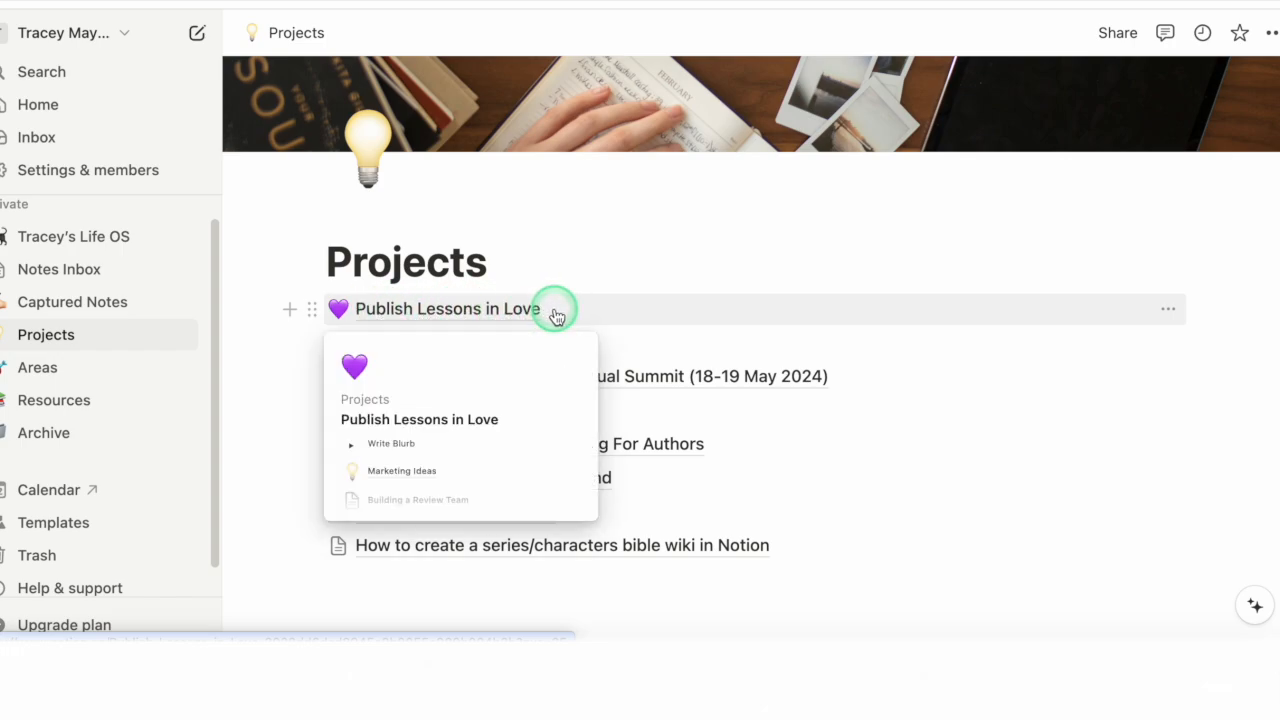
{"action": "mouse_move", "coordinate": [524, 316]}
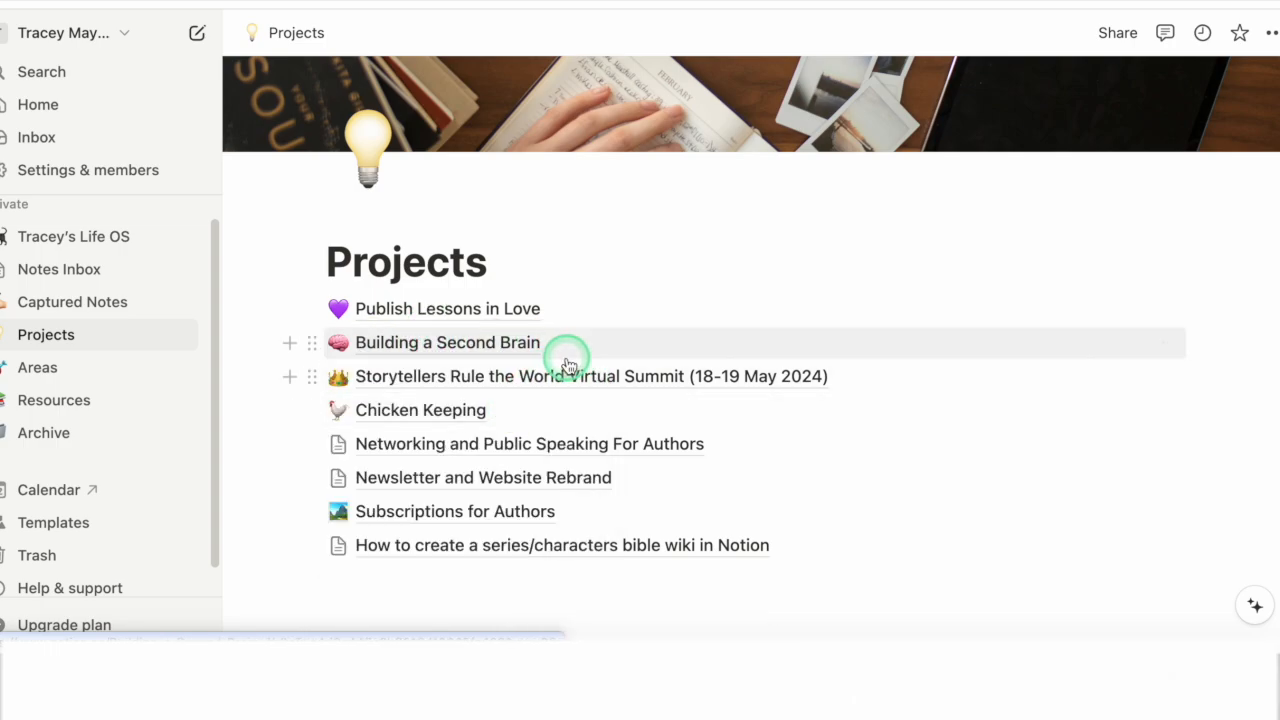
{"action": "mouse_move", "coordinate": [568, 365]}
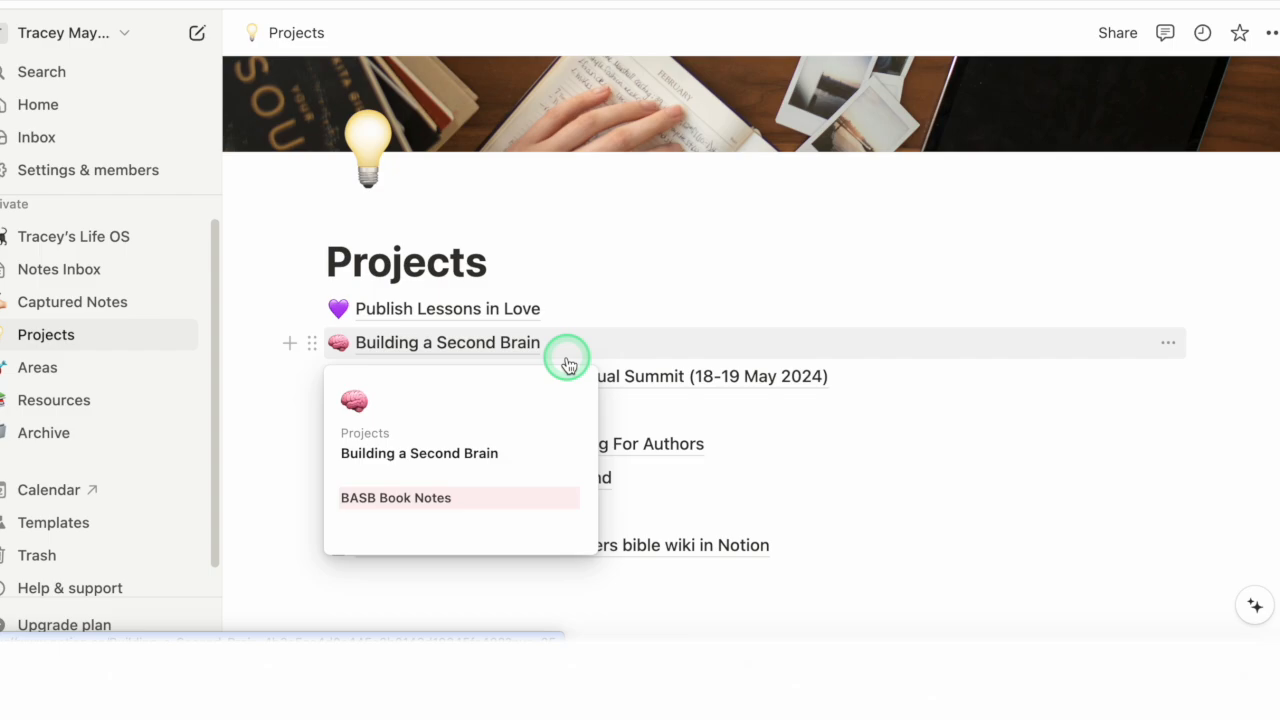
Step: Open the Building a Second Brain project and examine its podcast link, website bookmark, embedded video and notes
{"action": "left_click", "coordinate": [406, 345]}
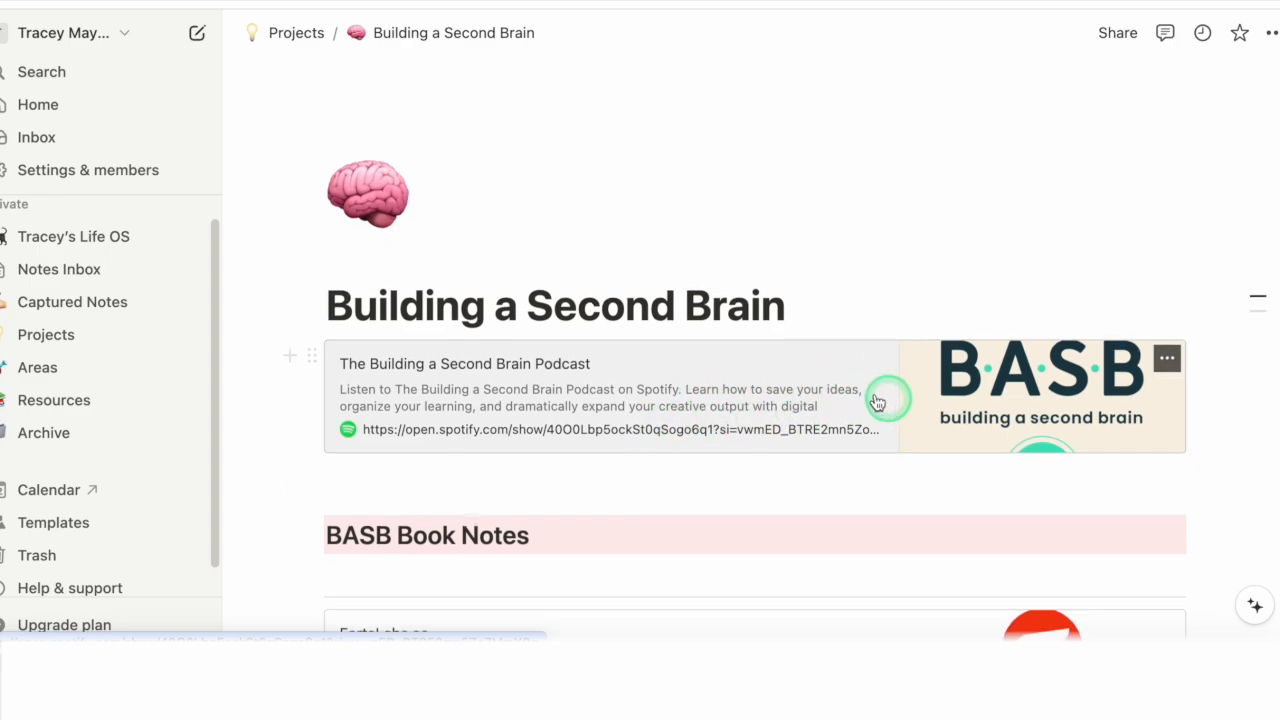
{"action": "scroll", "coordinate": [886, 410], "scroll_direction": "down", "scroll_amount": 3}
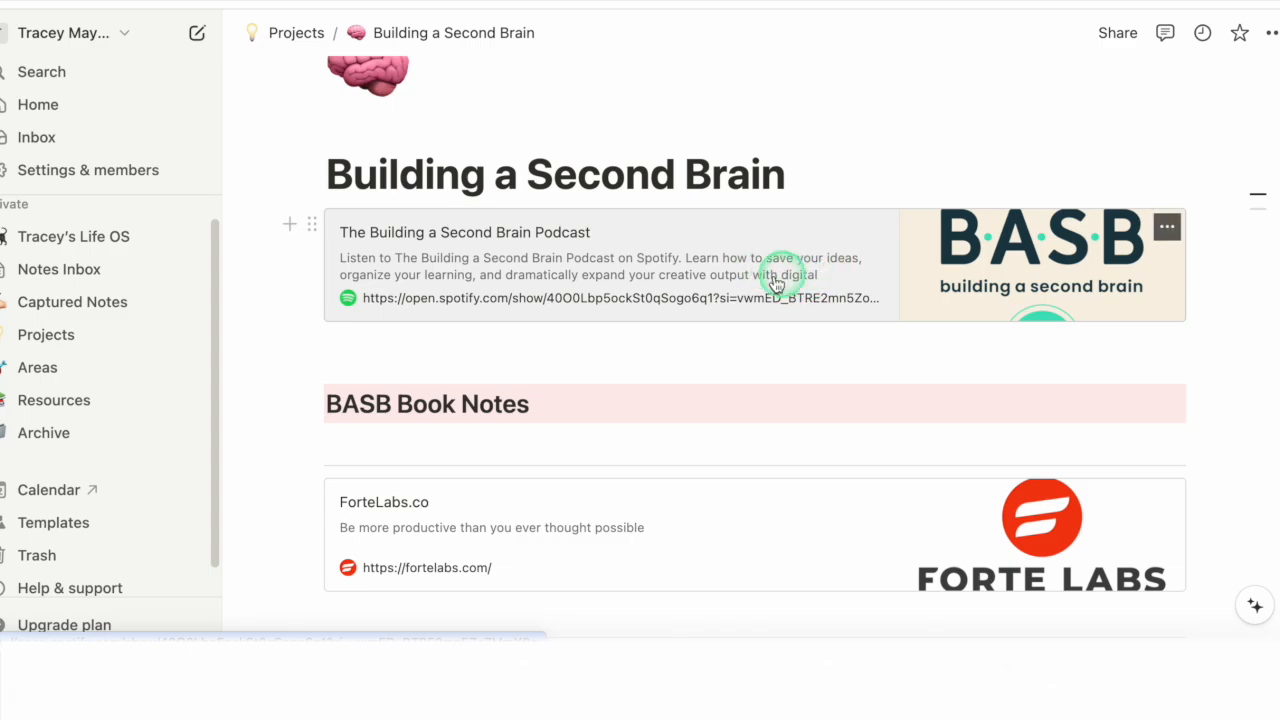
{"action": "scroll", "coordinate": [612, 275], "scroll_direction": "down", "scroll_amount": 5}
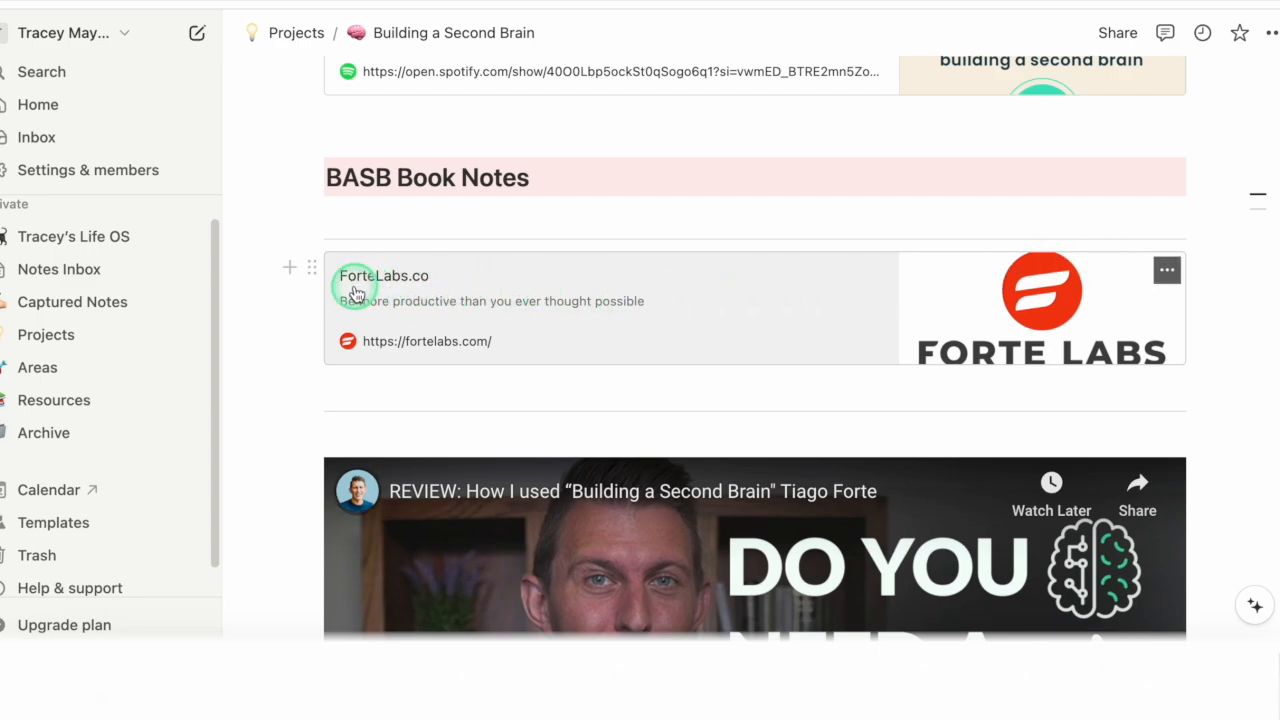
{"action": "scroll", "coordinate": [686, 356], "scroll_direction": "down", "scroll_amount": 8}
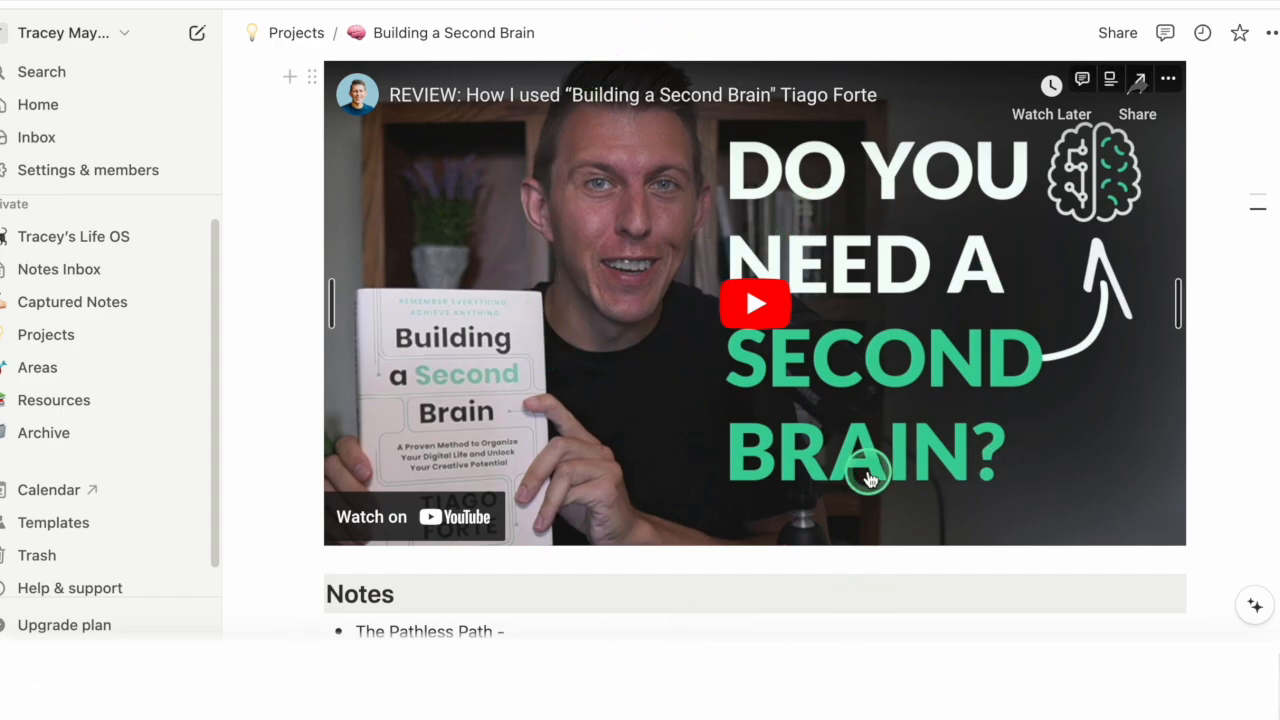
{"action": "scroll", "coordinate": [638, 412], "scroll_direction": "down", "scroll_amount": 8}
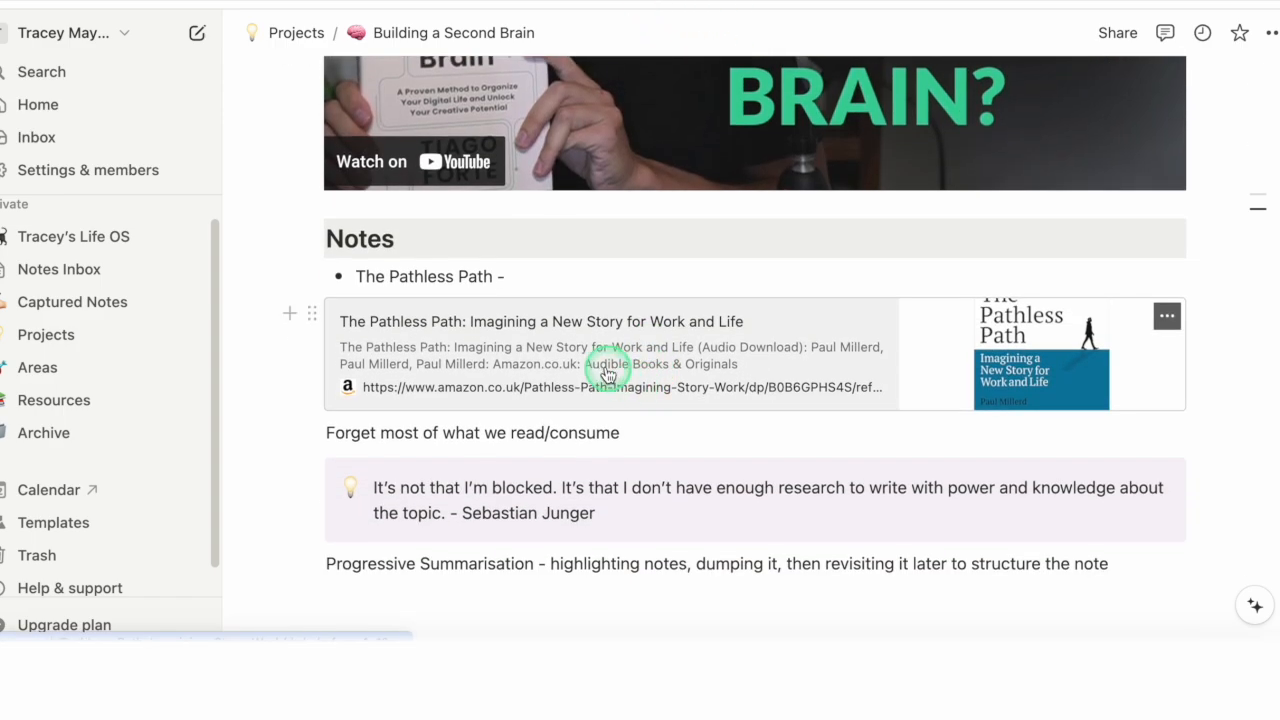
Step: Recheck the Building a Second Brain page's podcast link, website bookmark and video, and return to the Projects page
{"action": "scroll", "coordinate": [610, 370], "scroll_direction": "up", "scroll_amount": 10}
{"action": "scroll", "coordinate": [590, 370], "scroll_direction": "up", "scroll_amount": 4}
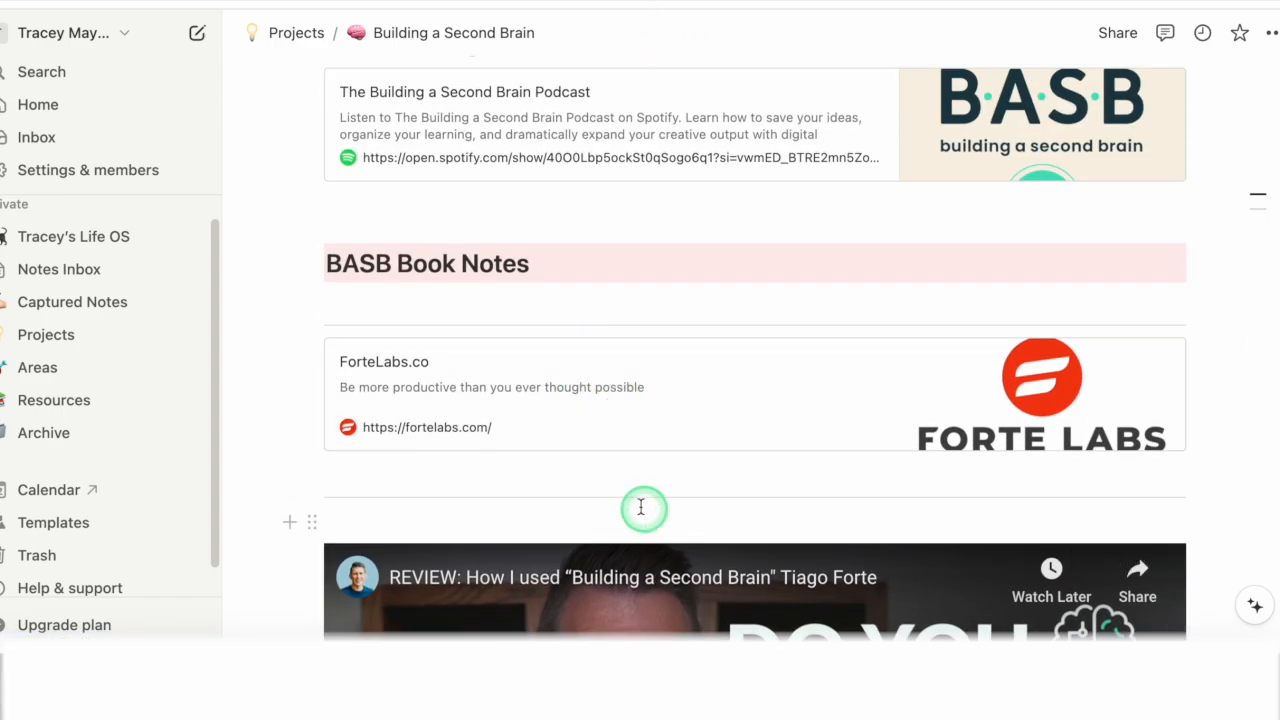
{"action": "scroll", "coordinate": [646, 509], "scroll_direction": "down", "scroll_amount": 5}
{"action": "scroll", "coordinate": [651, 363], "scroll_direction": "up", "scroll_amount": 4}
{"action": "scroll", "coordinate": [417, 460], "scroll_direction": "down", "scroll_amount": 1}
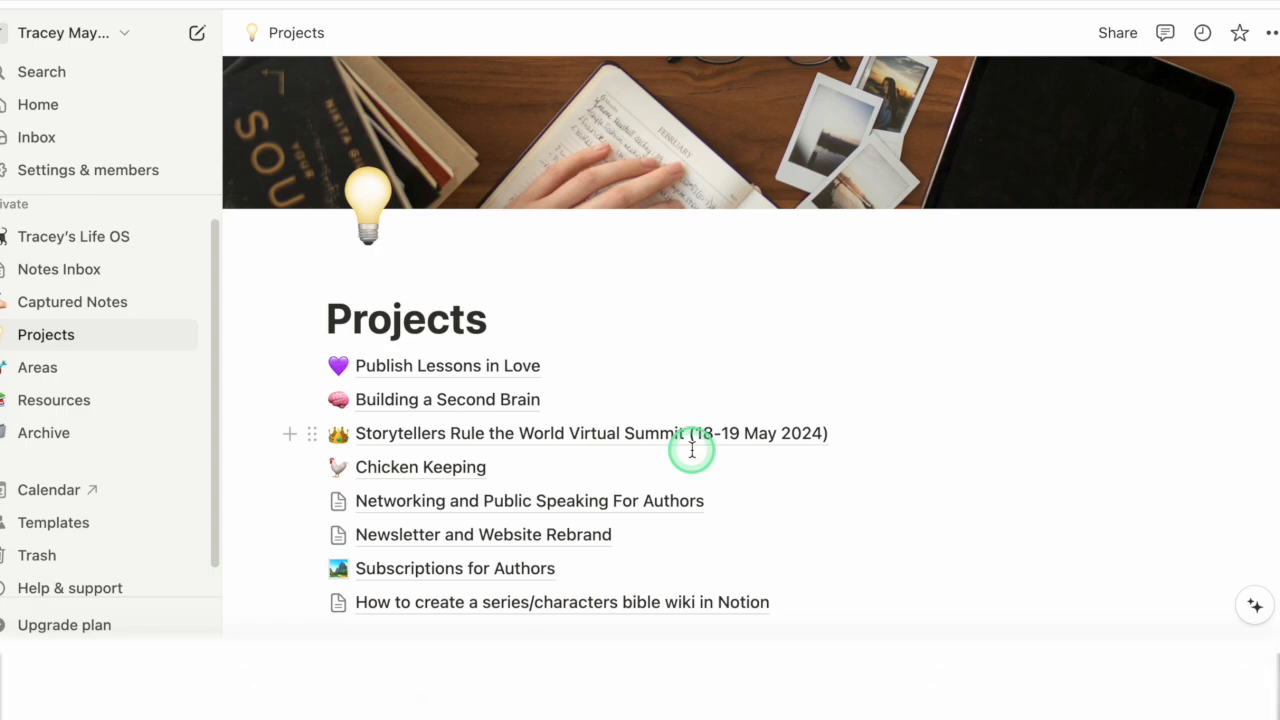
Step: Preview the Newsletter and Website Rebrand project and move Subscriptions for Authors directly above Chicken Keeping in the Projects list
{"action": "mouse_move", "coordinate": [600, 438]}
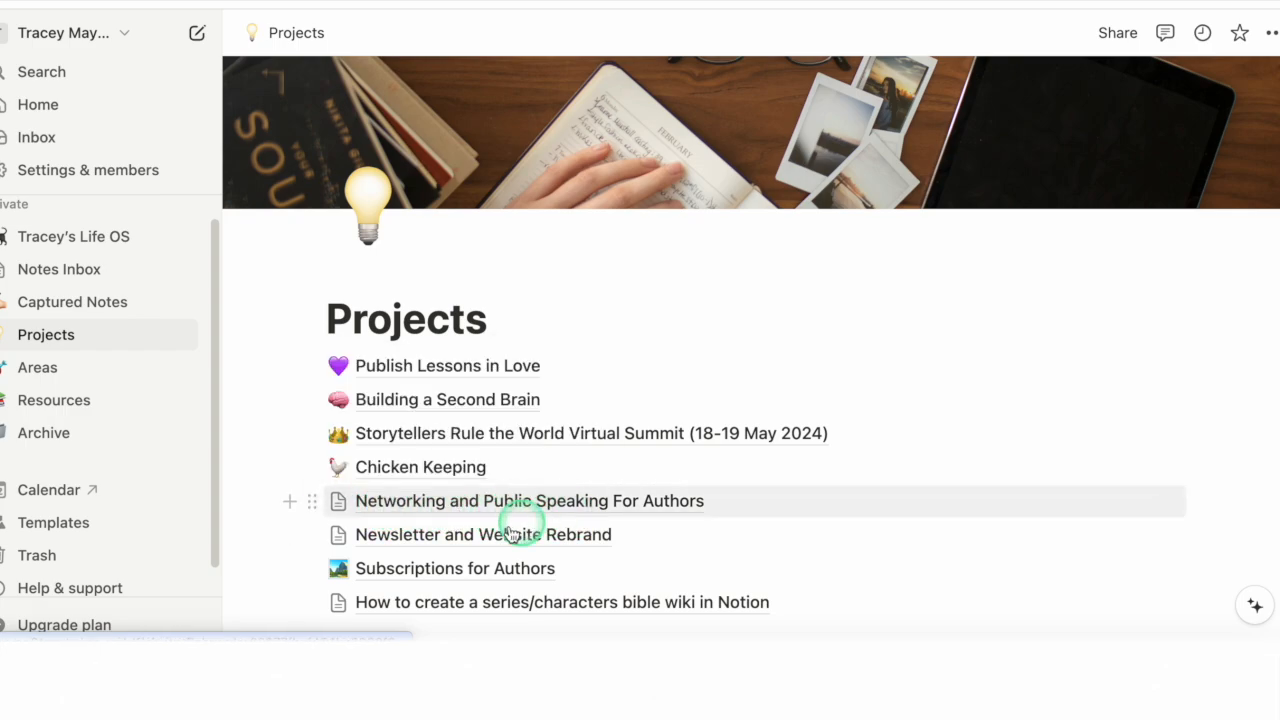
{"action": "mouse_move", "coordinate": [450, 545]}
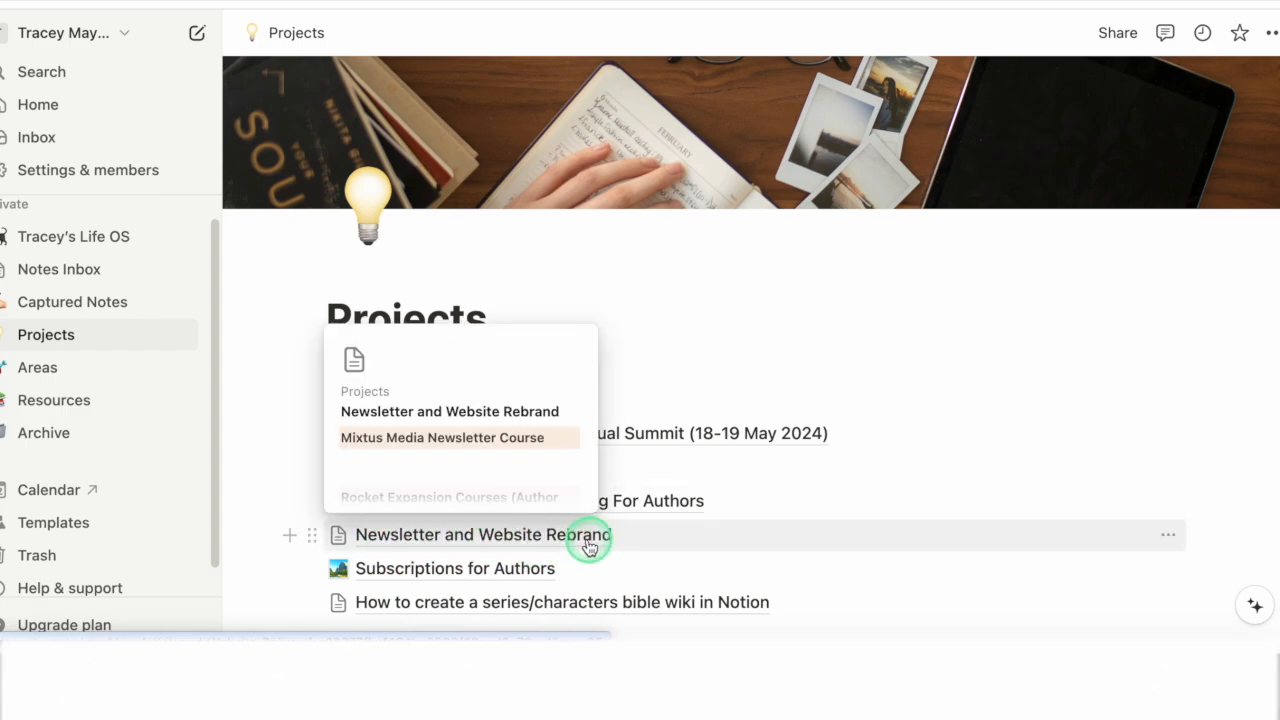
{"action": "mouse_move", "coordinate": [560, 580]}
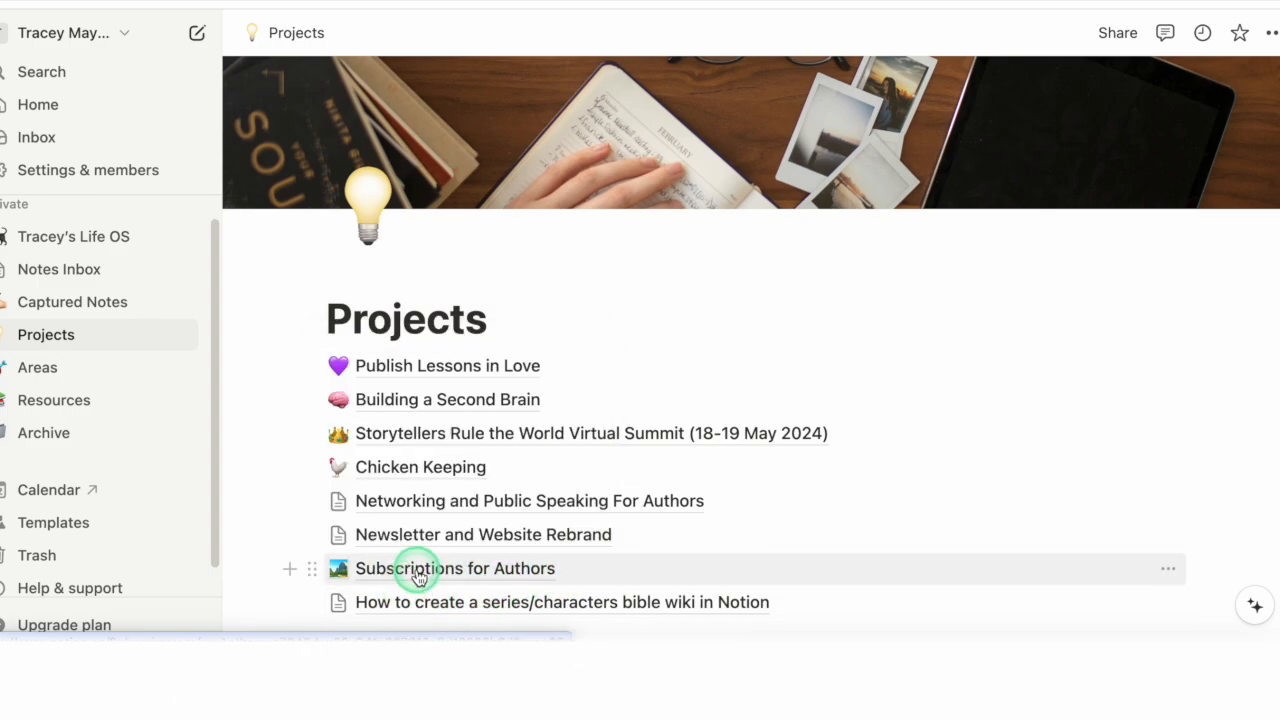
{"action": "left_click_drag", "start_coordinate": [313, 566], "coordinate": [378, 477]}
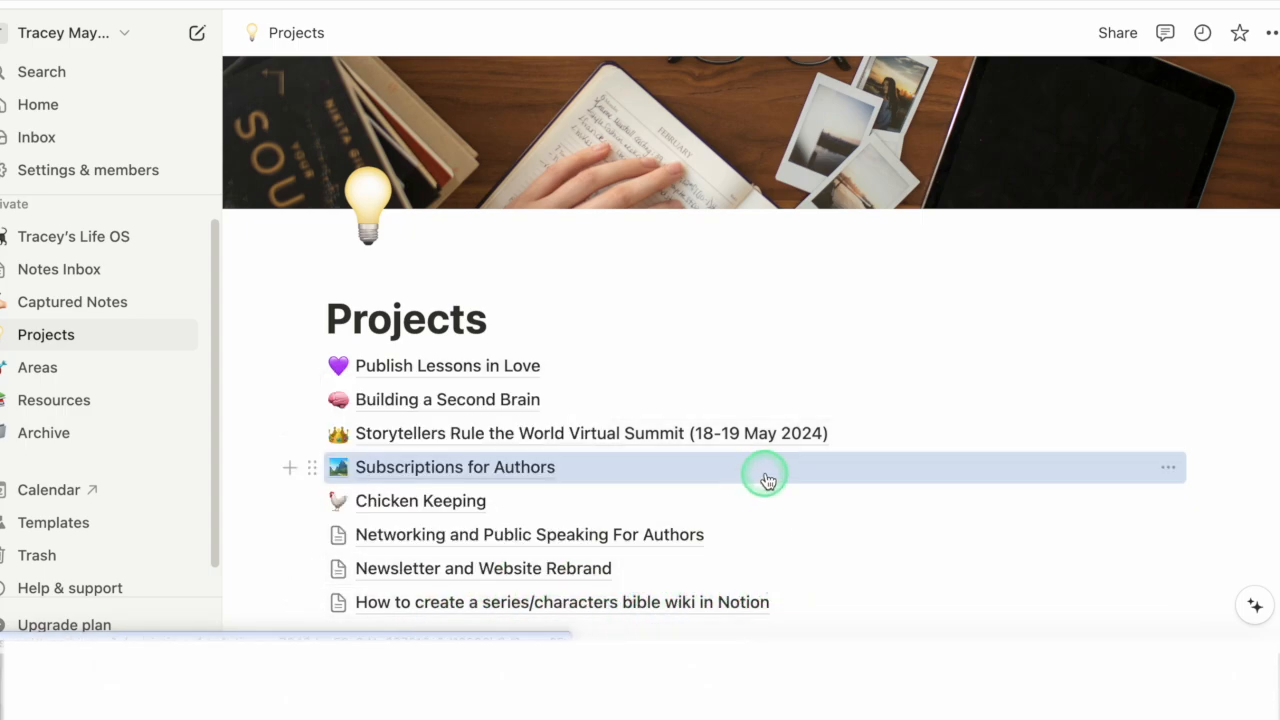
Step: Open the How to create a series/characters bible wiki in Notion project and look through its embedded videos
{"action": "scroll", "coordinate": [745, 455], "scroll_direction": "down", "scroll_amount": 3}
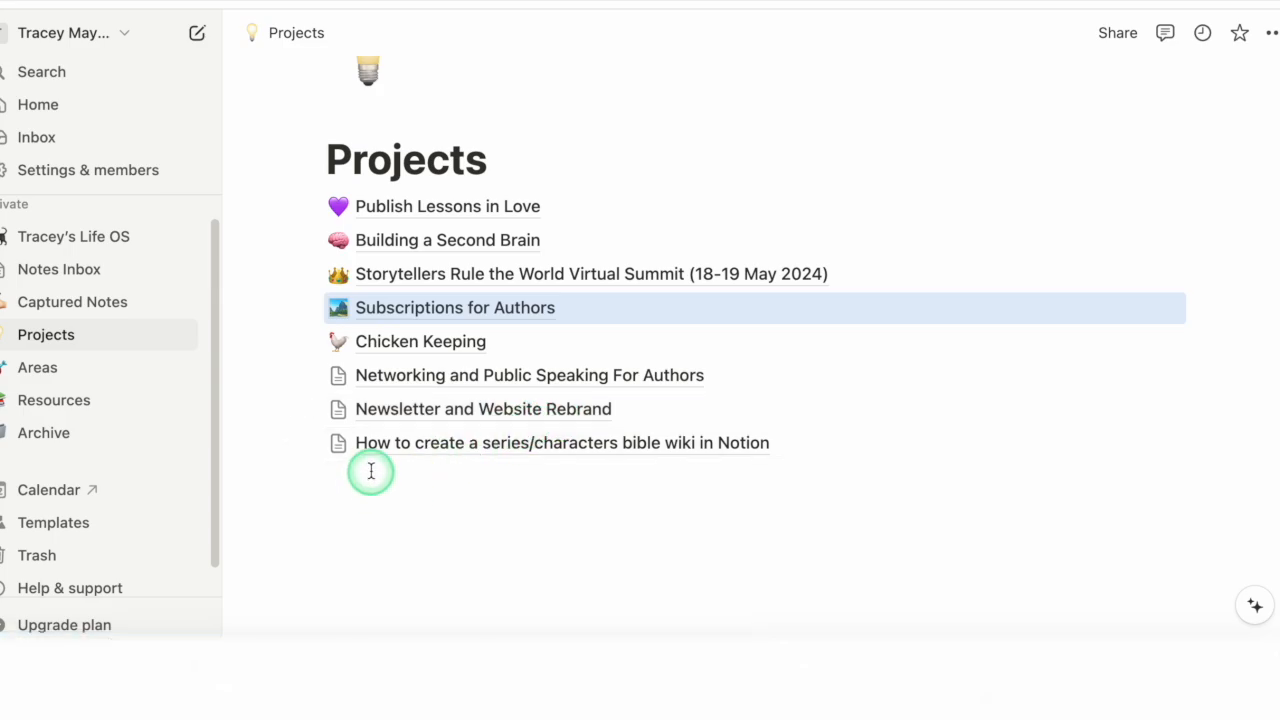
{"action": "left_click", "coordinate": [428, 447]}
{"action": "scroll", "coordinate": [588, 345], "scroll_direction": "down", "scroll_amount": 1}
{"action": "scroll", "coordinate": [588, 345], "scroll_direction": "down", "scroll_amount": 5}
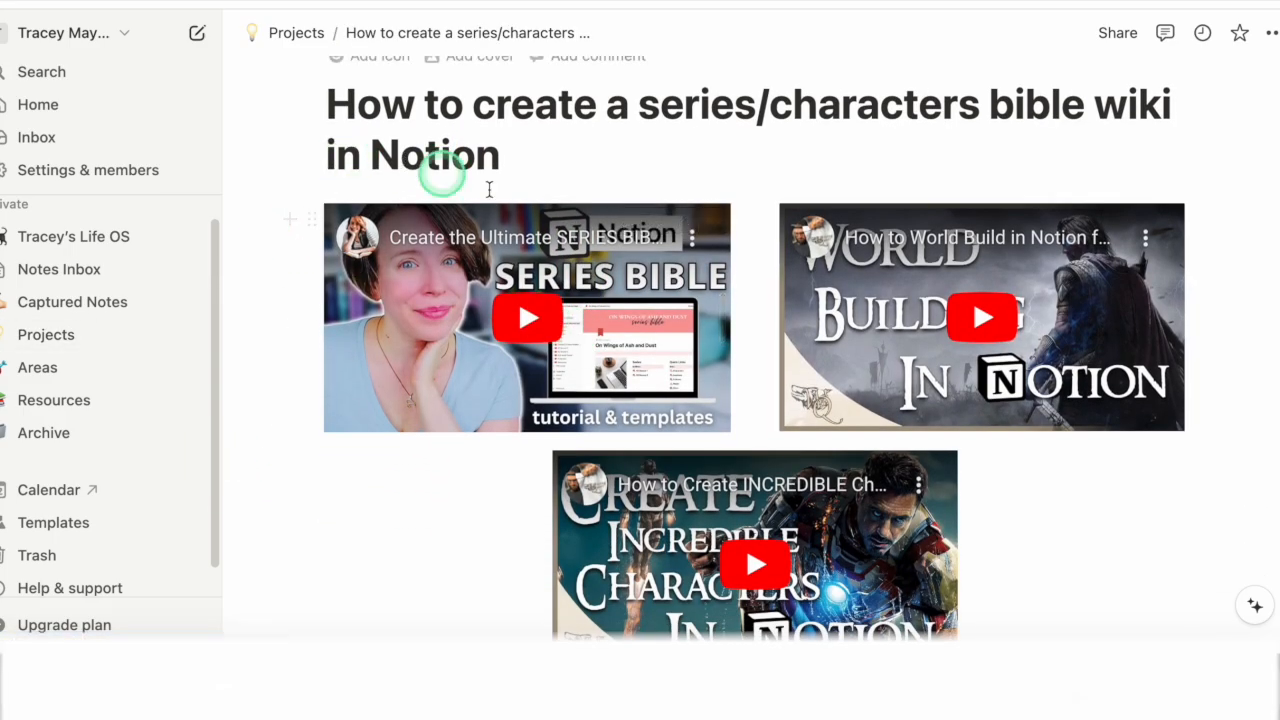
{"action": "scroll", "coordinate": [800, 458], "scroll_direction": "down", "scroll_amount": 12}
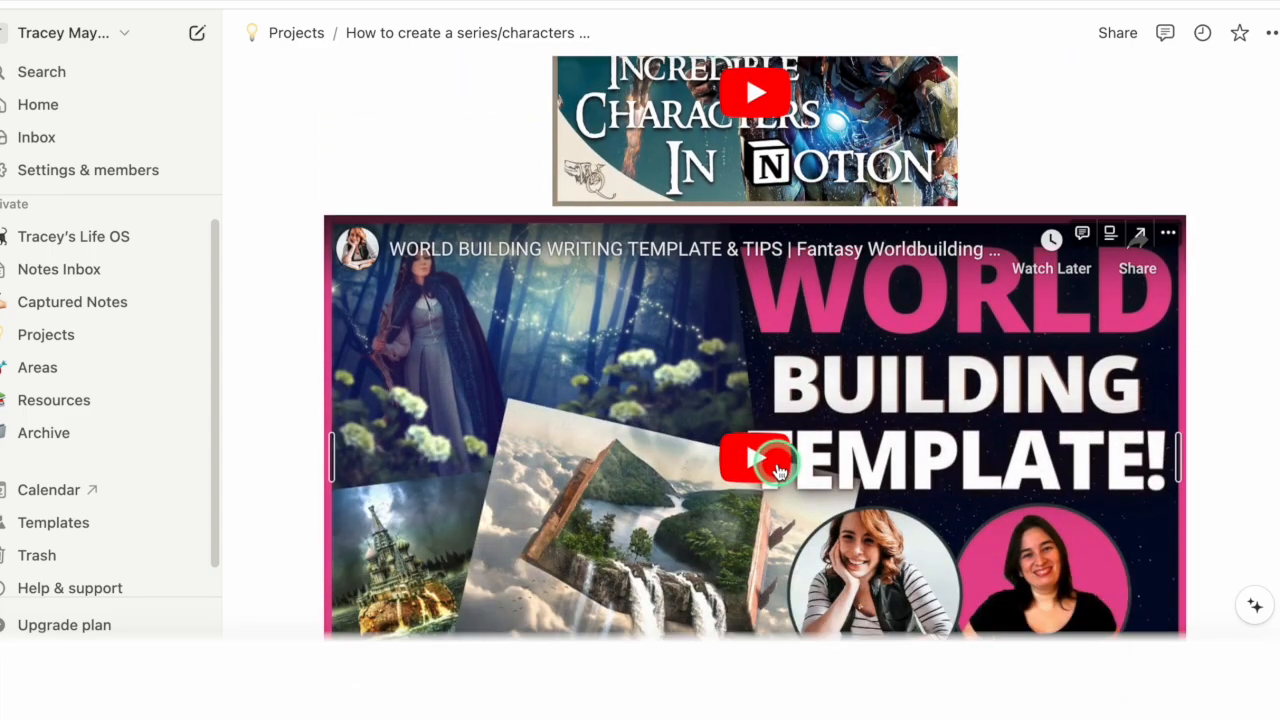
{"action": "scroll", "coordinate": [748, 449], "scroll_direction": "up", "scroll_amount": 10}
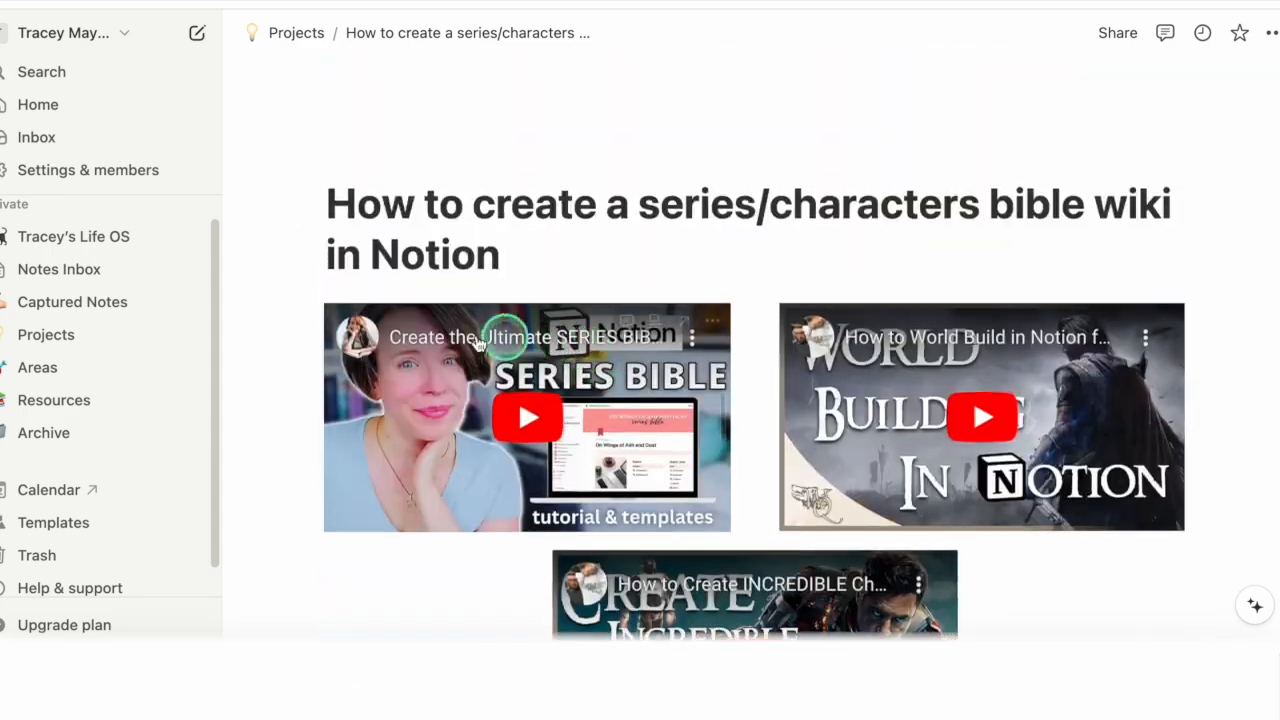
Step: Go back to Projects and review the Storytellers Rule the World Virtual Summit page's academy link, day notes and directory bookmark
{"action": "left_click", "coordinate": [51, 334]}
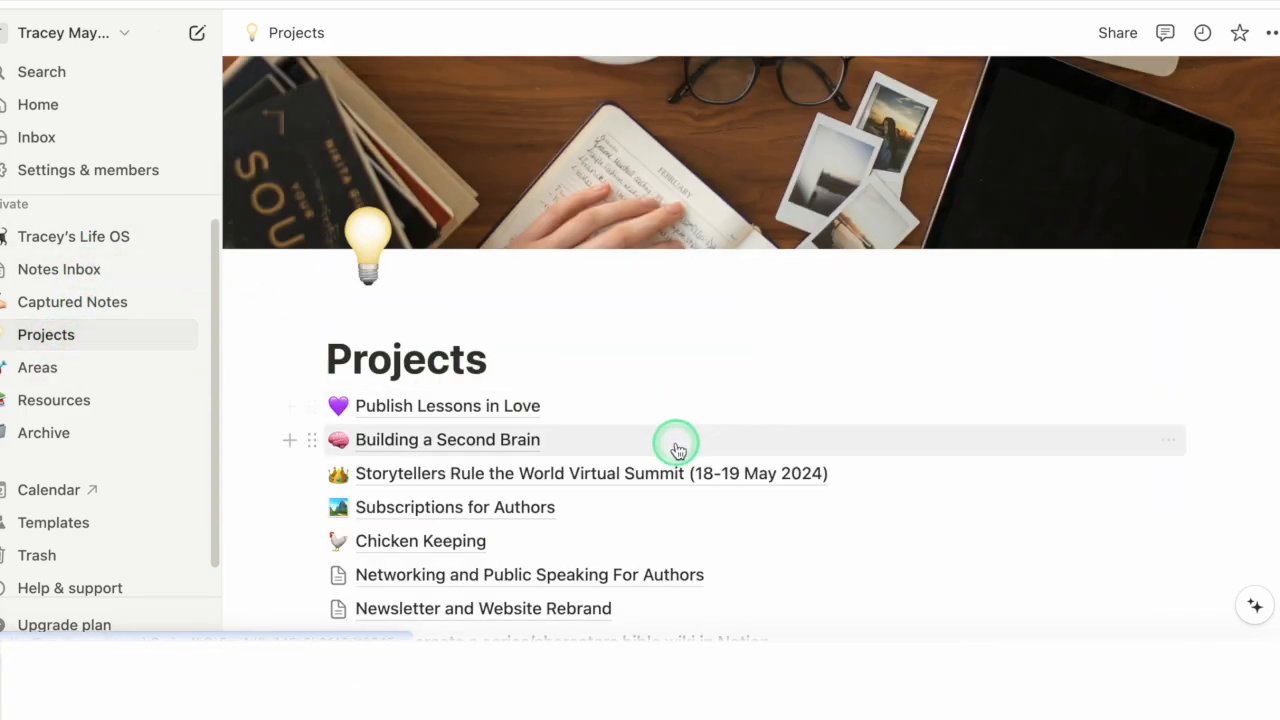
{"action": "scroll", "coordinate": [600, 440], "scroll_direction": "down", "scroll_amount": 2}
{"action": "left_click", "coordinate": [530, 357]}
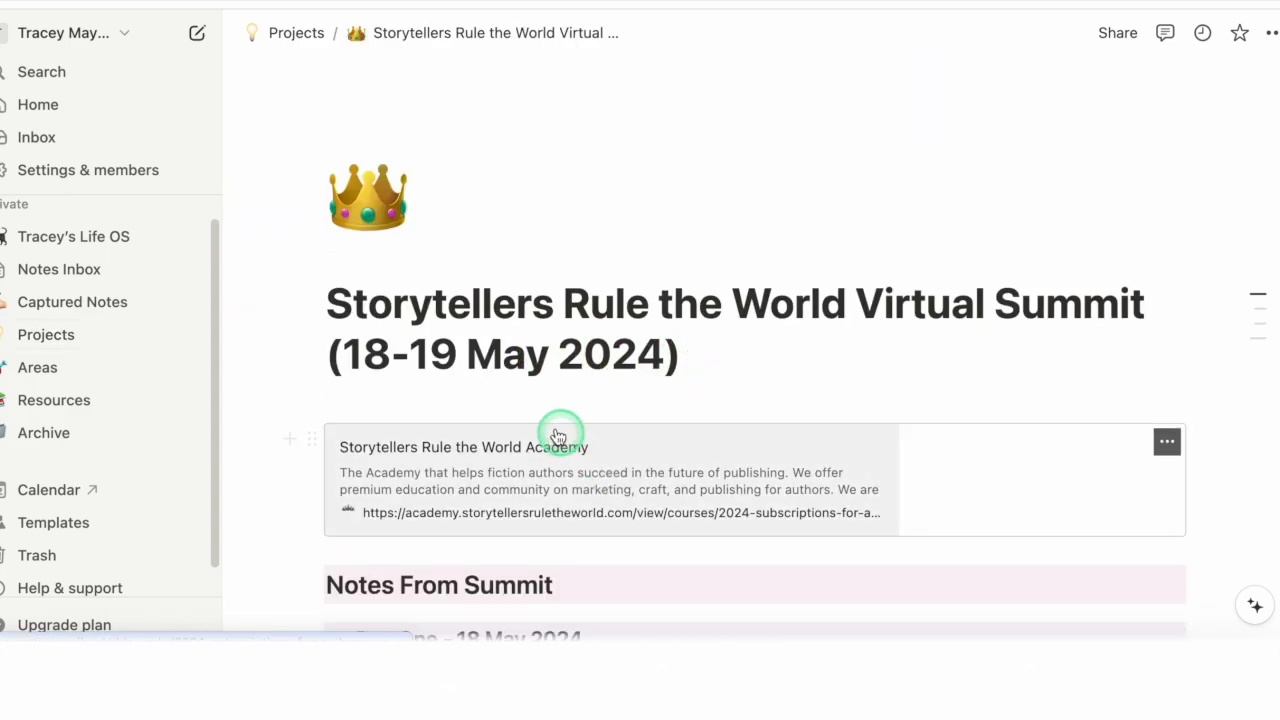
{"action": "scroll", "coordinate": [900, 449], "scroll_direction": "down", "scroll_amount": 1}
{"action": "scroll", "coordinate": [704, 537], "scroll_direction": "down", "scroll_amount": 5}
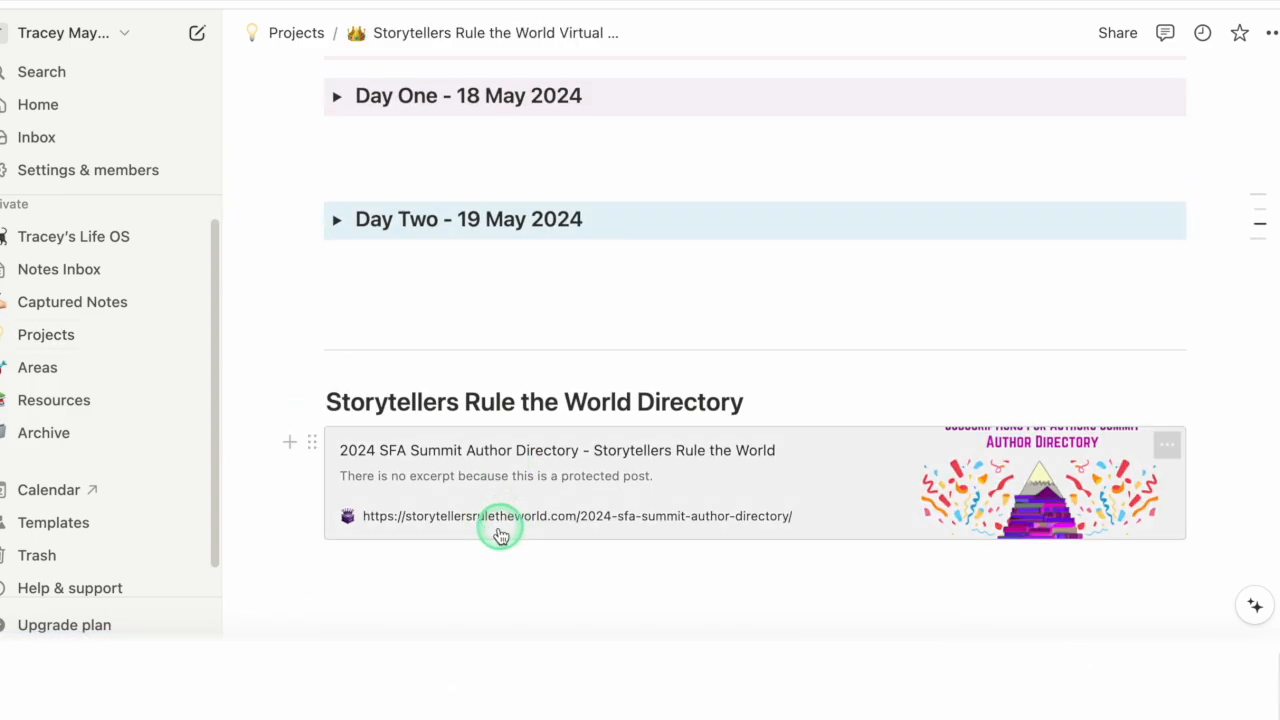
{"action": "scroll", "coordinate": [540, 131], "scroll_direction": "up", "scroll_amount": 2}
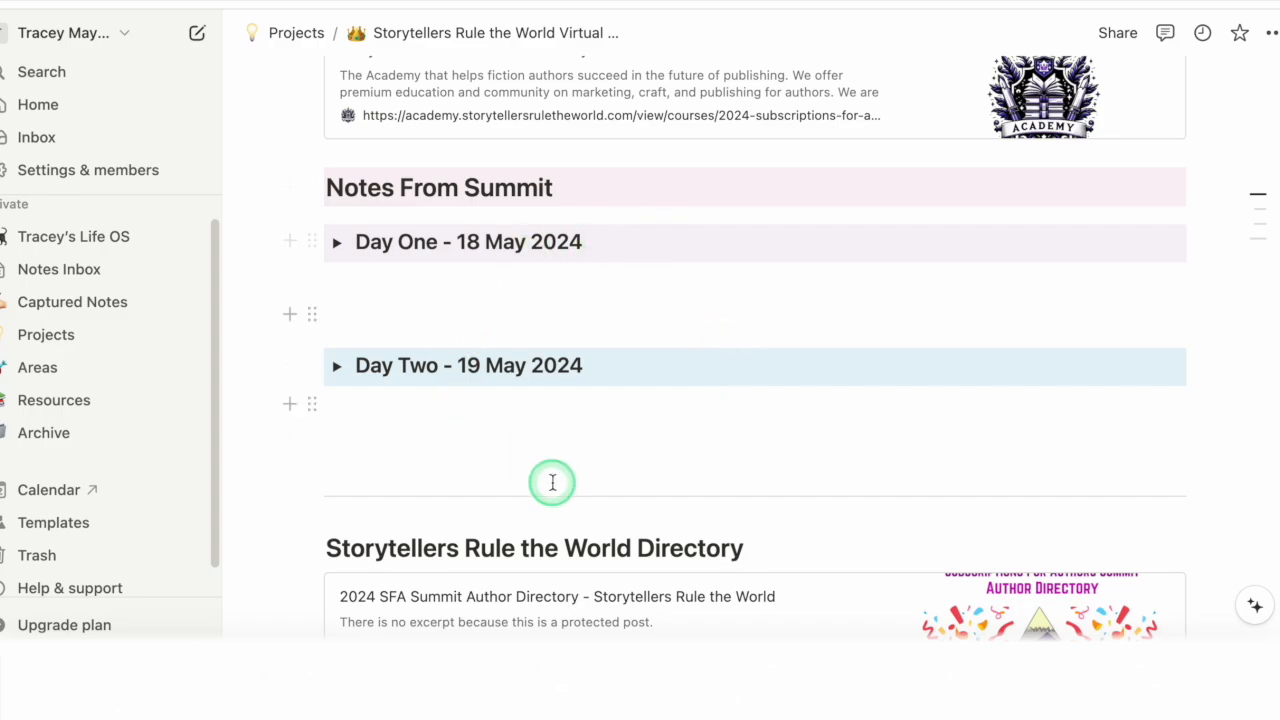
{"action": "scroll", "coordinate": [603, 591], "scroll_direction": "down", "scroll_amount": 3}
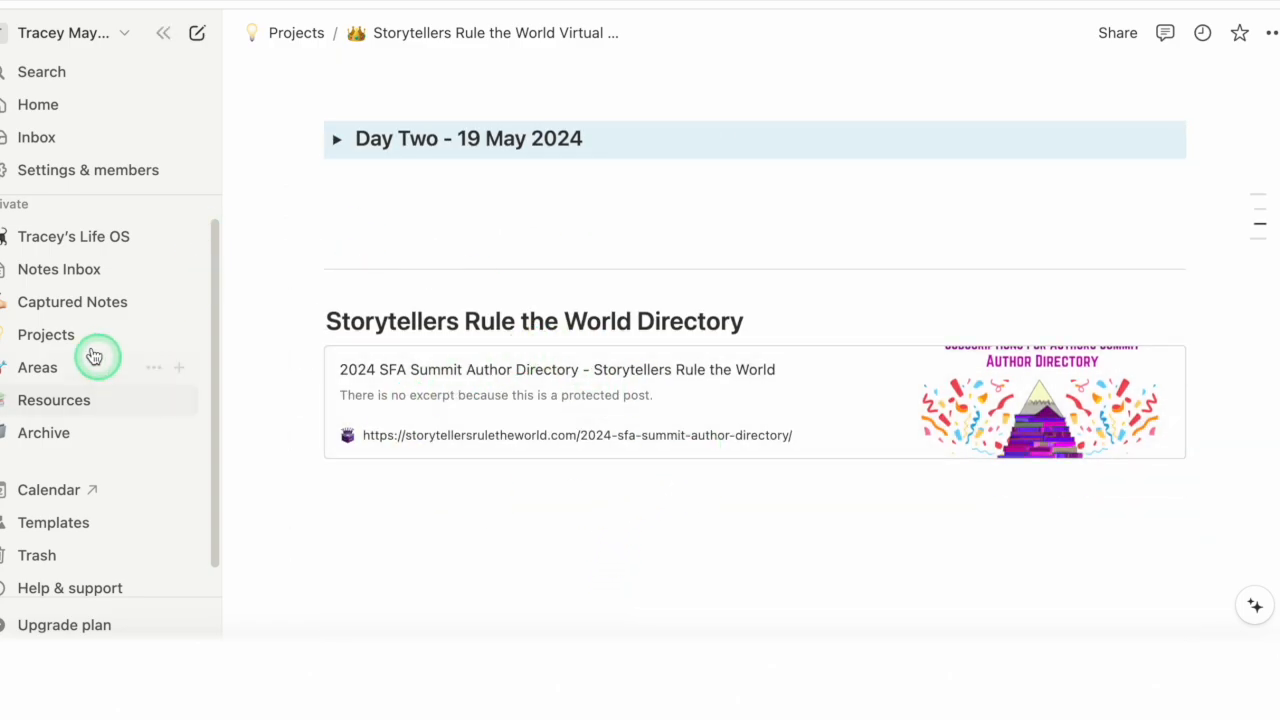
Step: Open the Areas page and preview its New Book Ideas area
{"action": "left_click", "coordinate": [50, 367]}
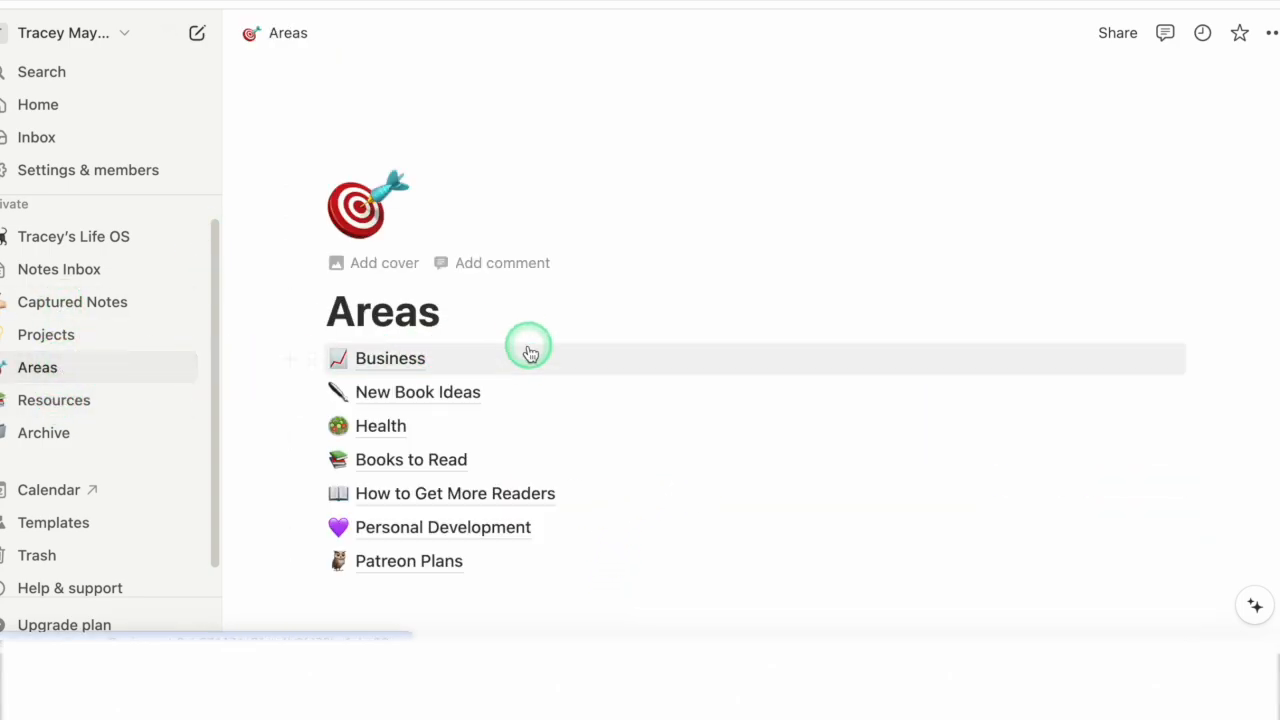
{"action": "mouse_move", "coordinate": [483, 392]}
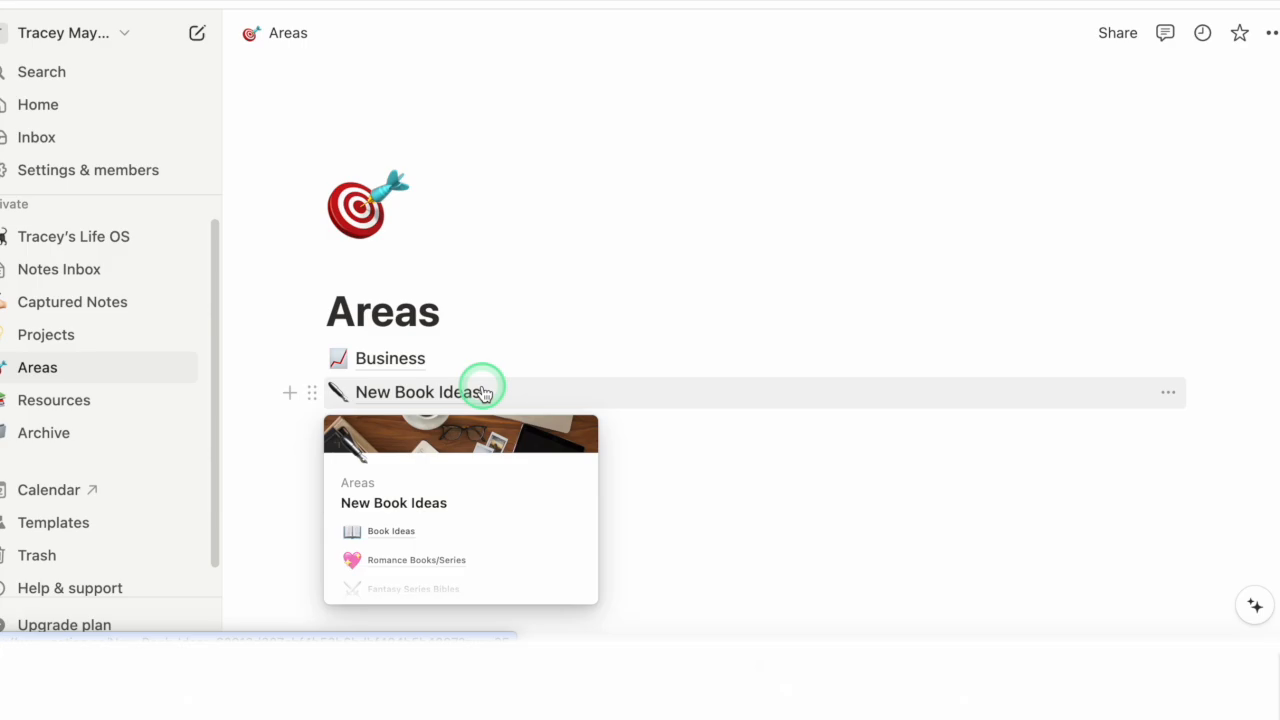
Step: Return to Projects, open Publish Lessons in Love and expand its Write Blurb toggle
{"action": "left_click", "coordinate": [117, 343]}
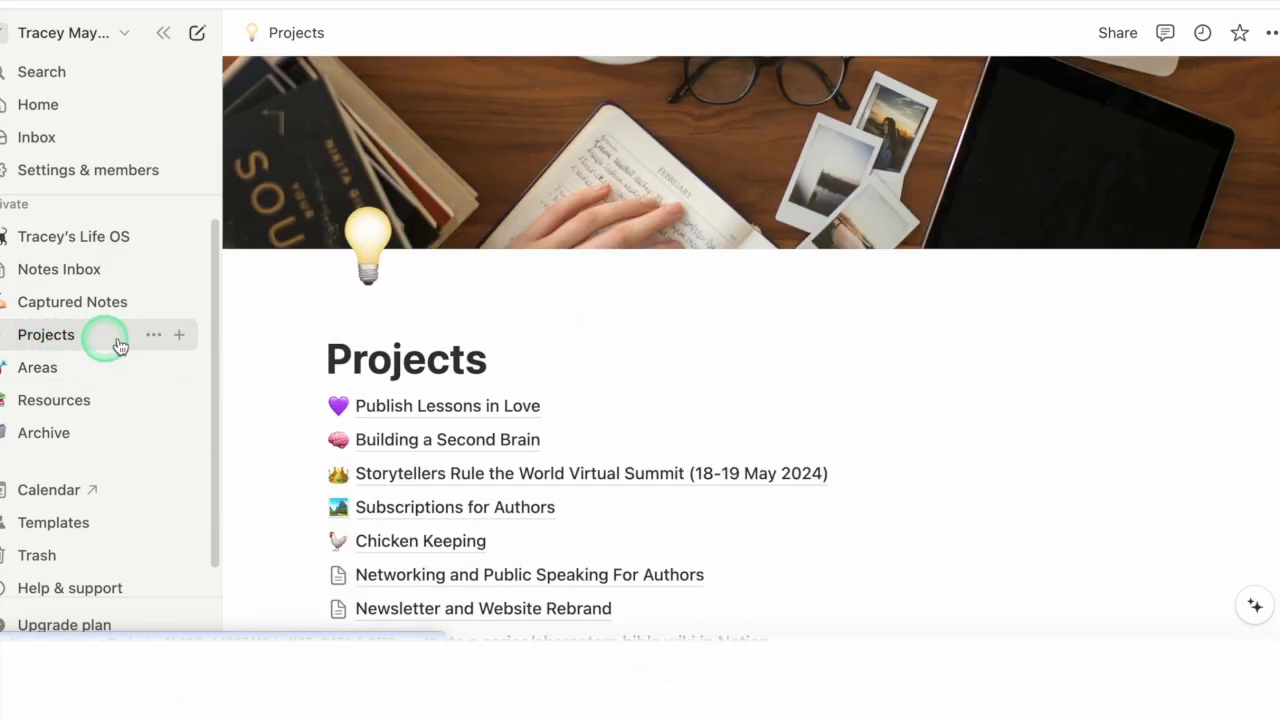
{"action": "left_click", "coordinate": [391, 407]}
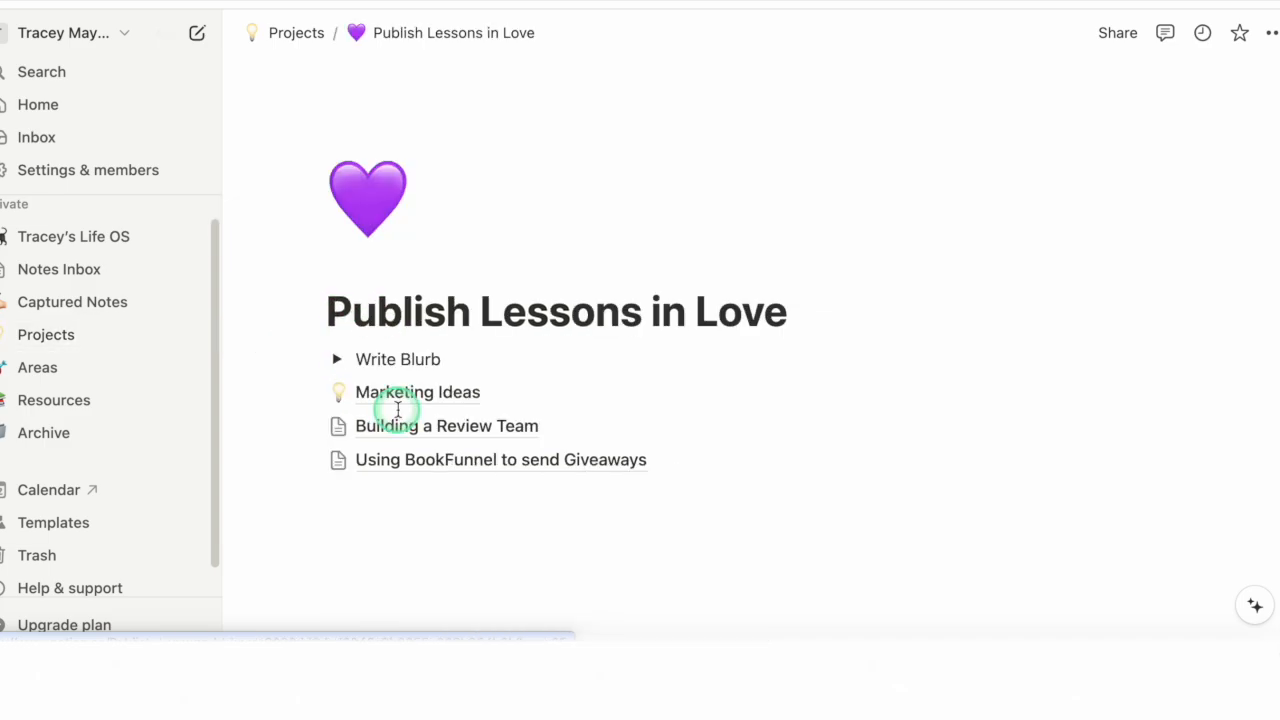
{"action": "left_click", "coordinate": [403, 356]}
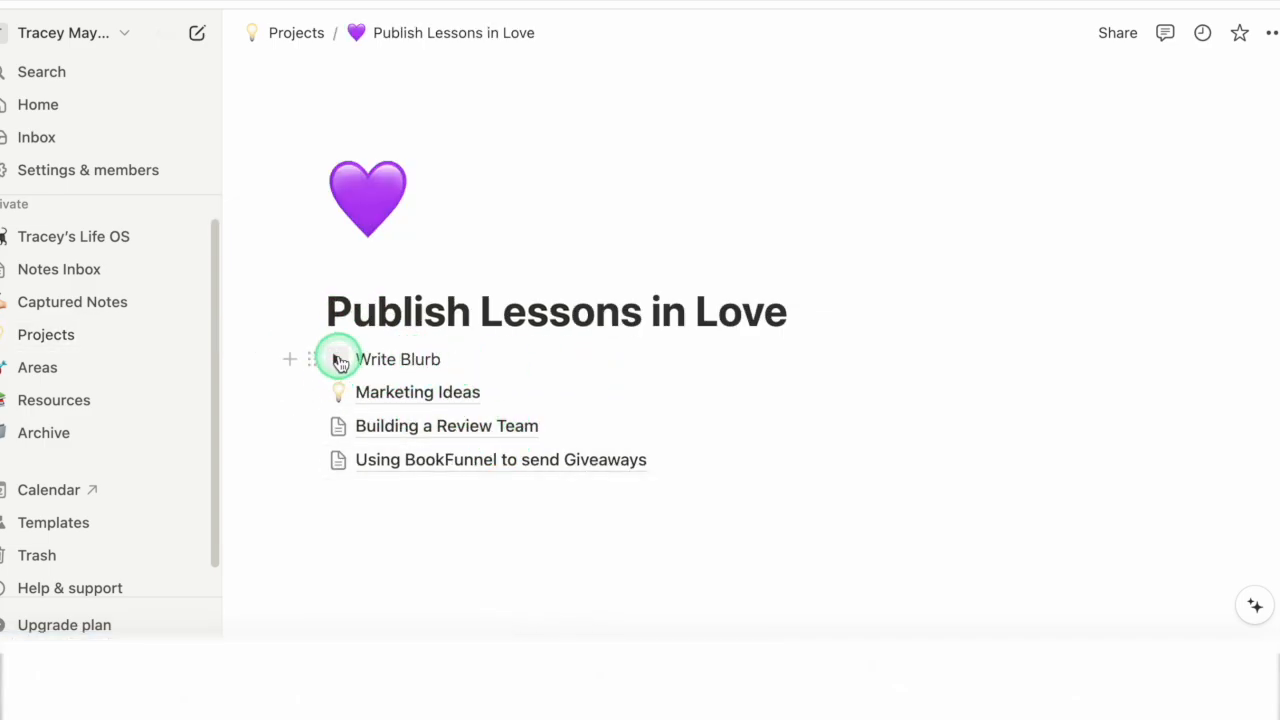
{"action": "left_click", "coordinate": [340, 360]}
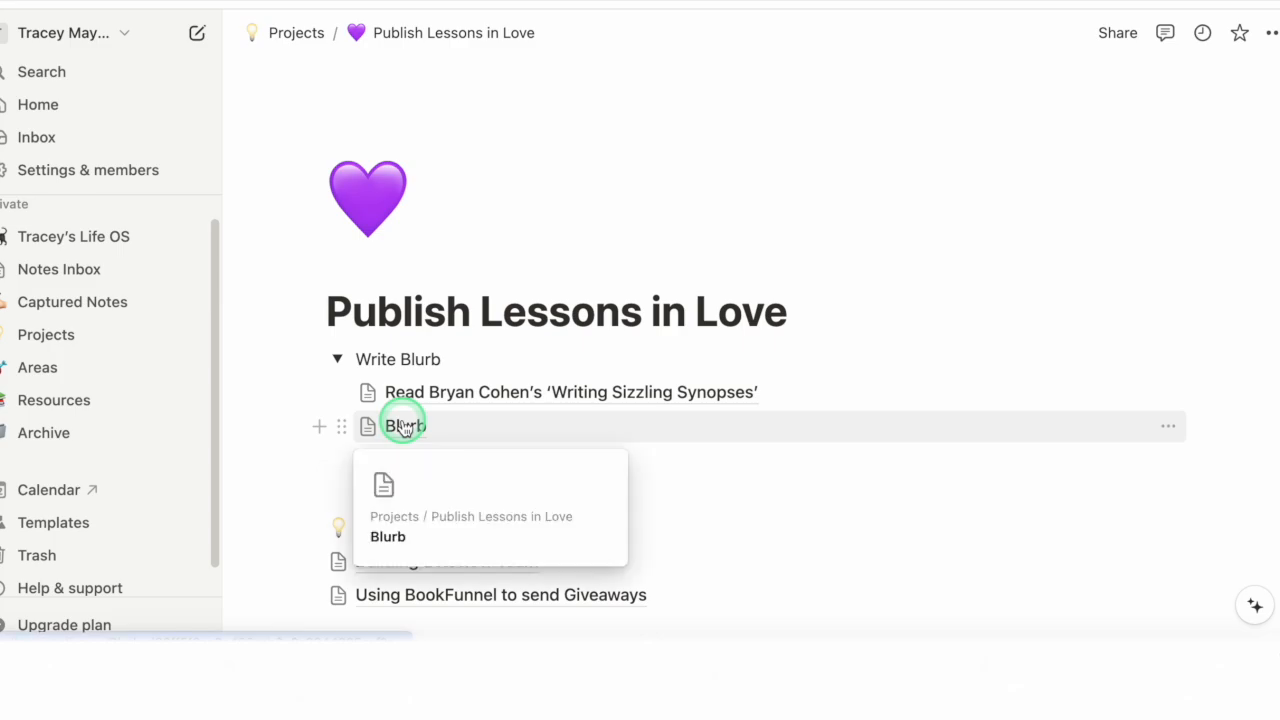
Step: Open the Blurb page of Publish Lessons in Love and read through the embedded blurb document
{"action": "left_click", "coordinate": [405, 427]}
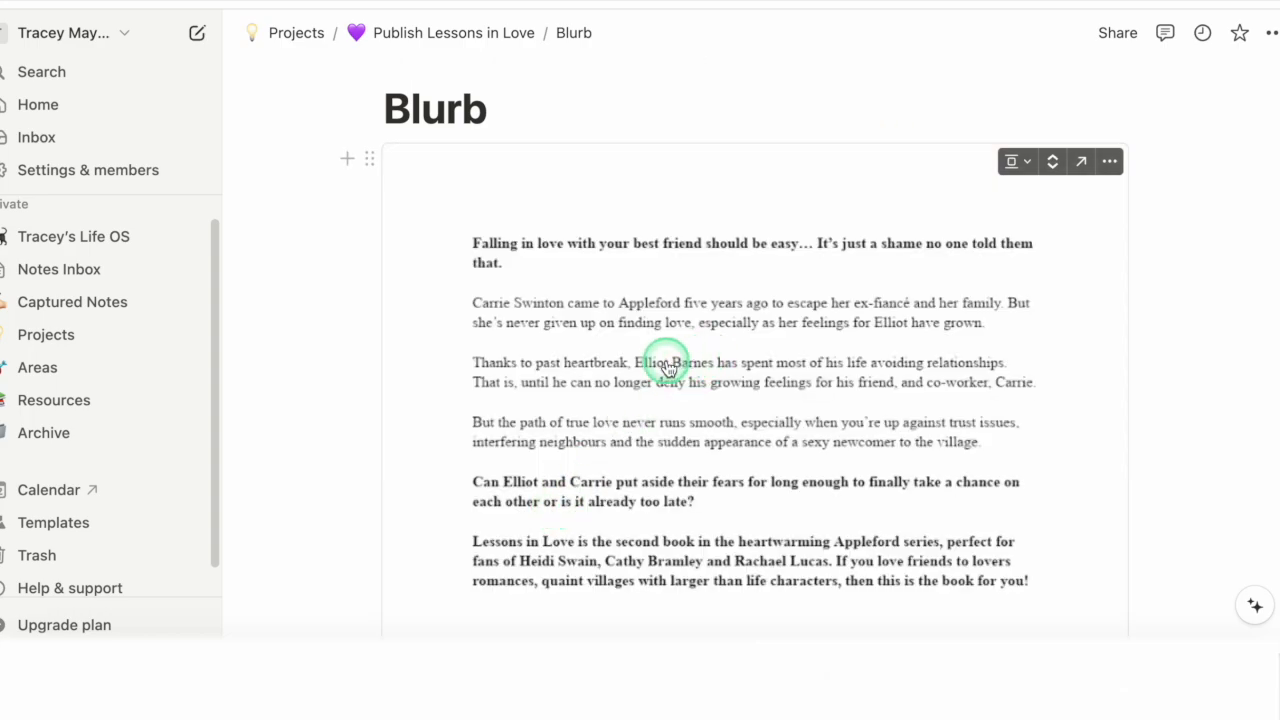
{"action": "scroll", "coordinate": [705, 372], "scroll_direction": "up", "scroll_amount": 1}
{"action": "scroll", "coordinate": [680, 345], "scroll_direction": "down", "scroll_amount": 2}
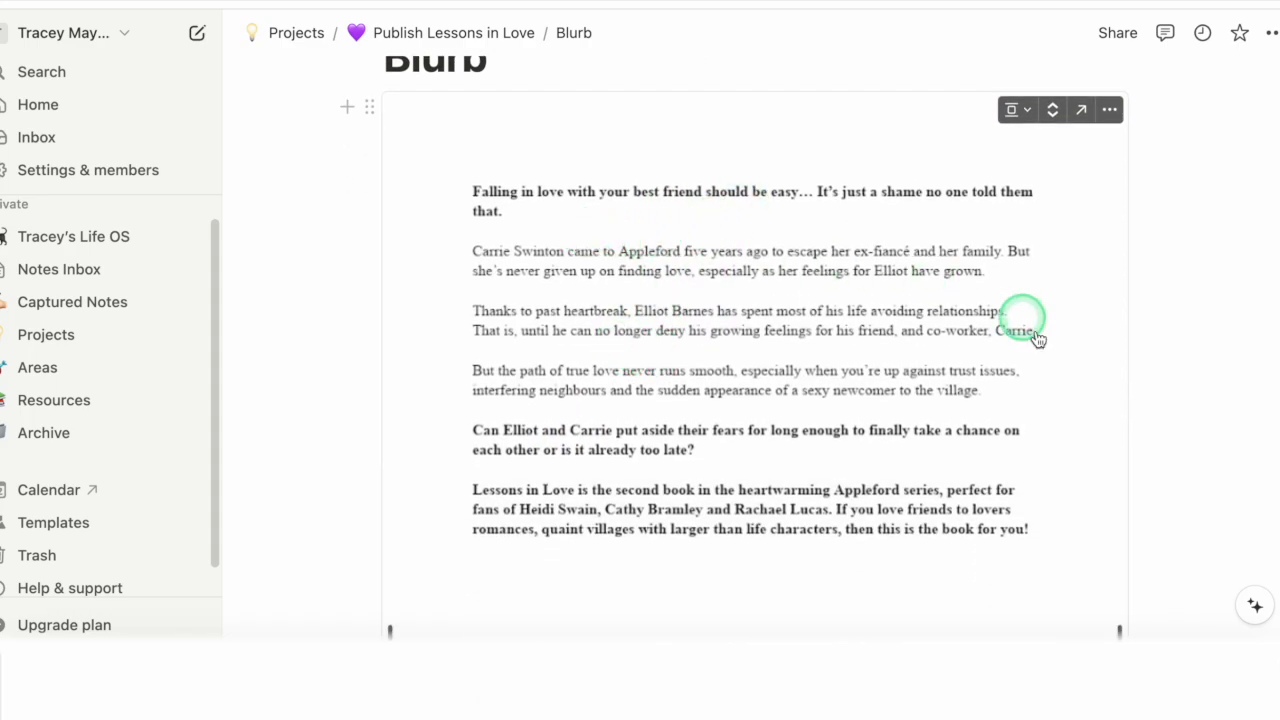
{"action": "scroll", "coordinate": [740, 400], "scroll_direction": "down", "scroll_amount": 2}
{"action": "double_click", "coordinate": [695, 285]}
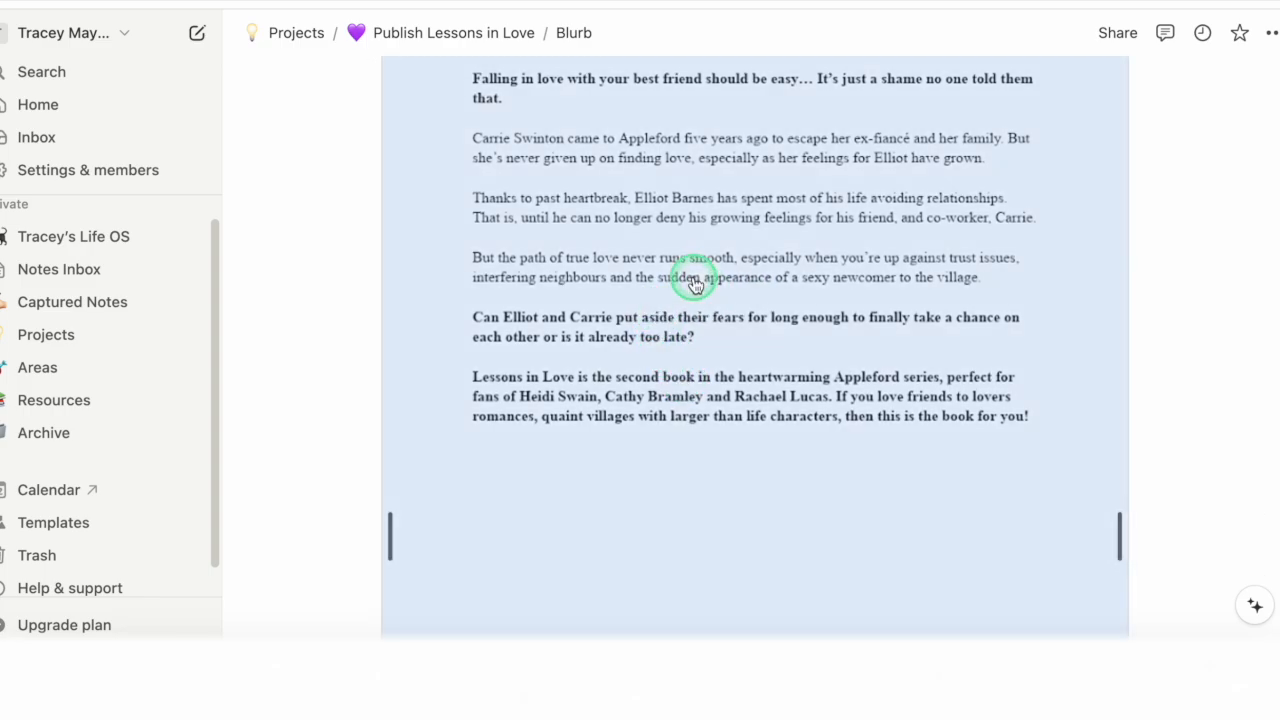
{"action": "left_click", "coordinate": [953, 322]}
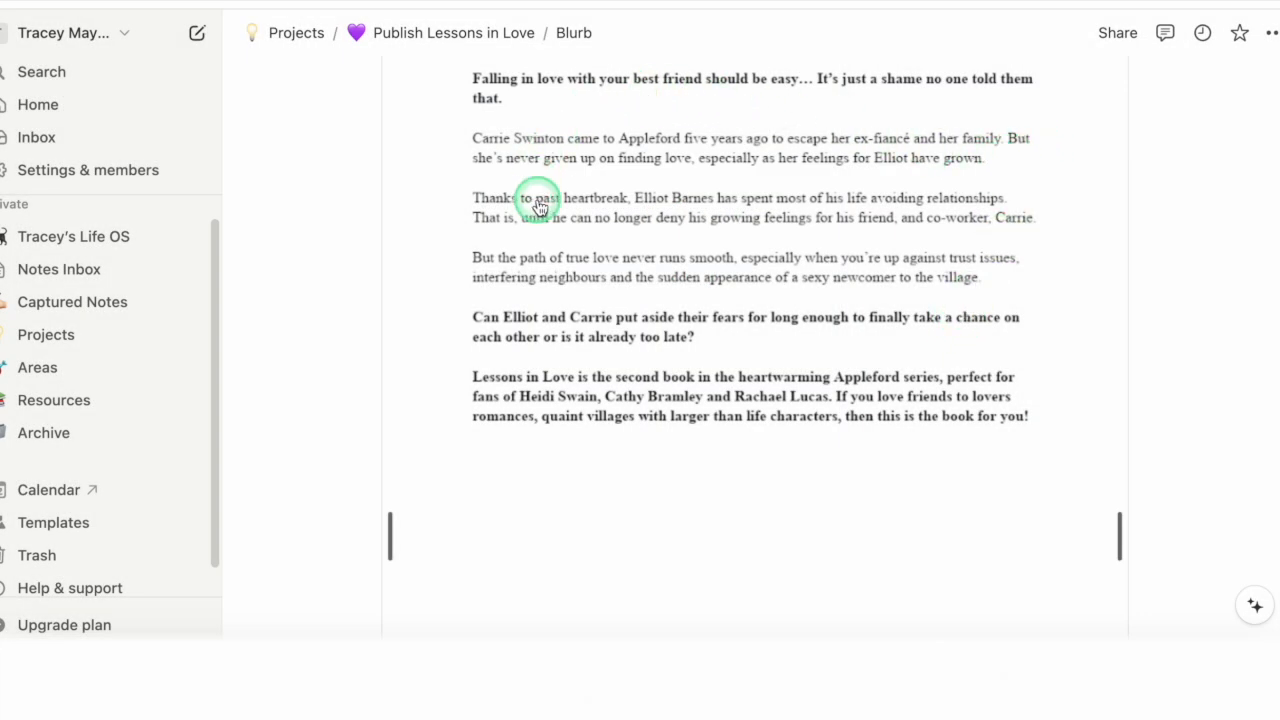
{"action": "scroll", "coordinate": [698, 248], "scroll_direction": "up", "scroll_amount": 5}
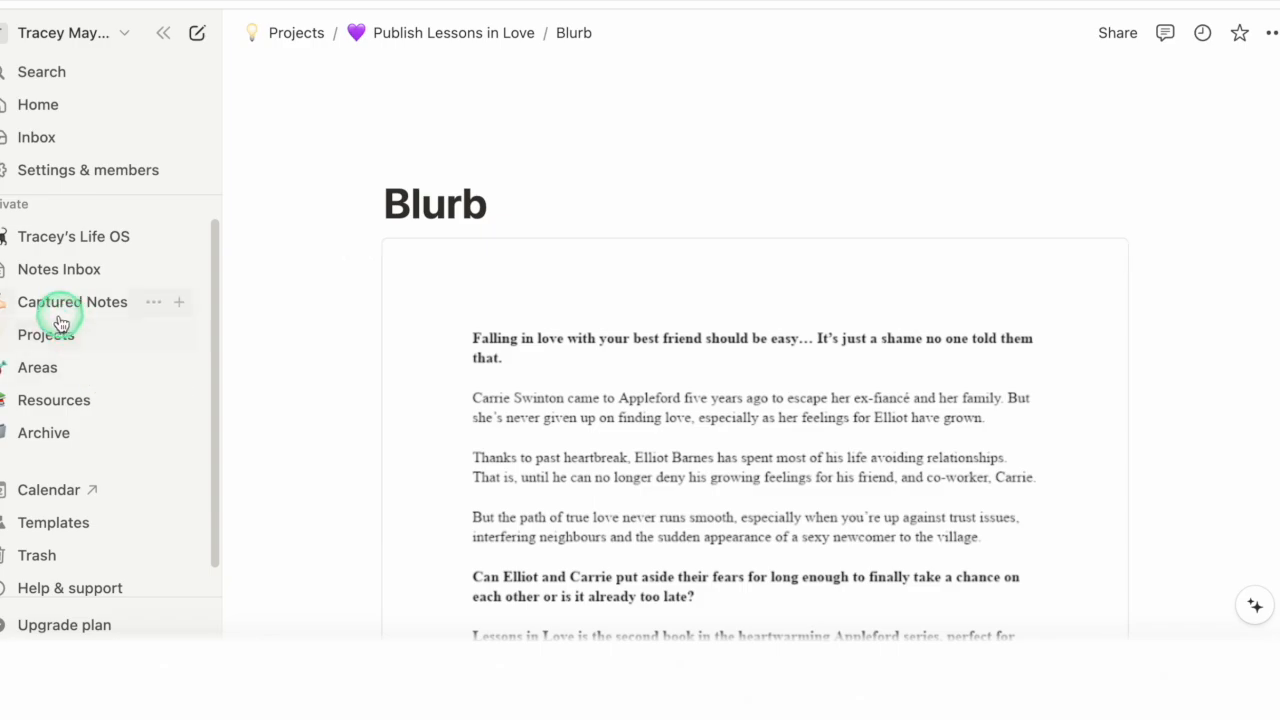
Step: Open the Health area from the Areas page, view its subpages and return to the Areas list
{"action": "left_click", "coordinate": [40, 367]}
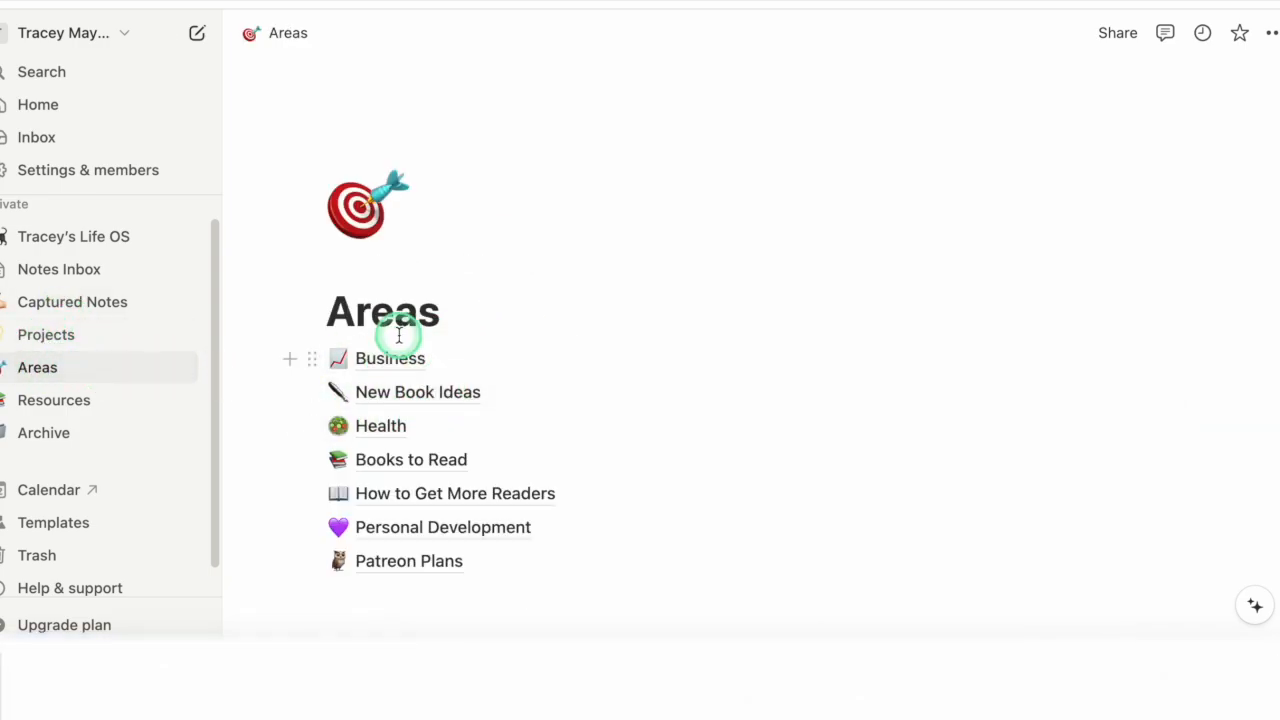
{"action": "mouse_move", "coordinate": [361, 372]}
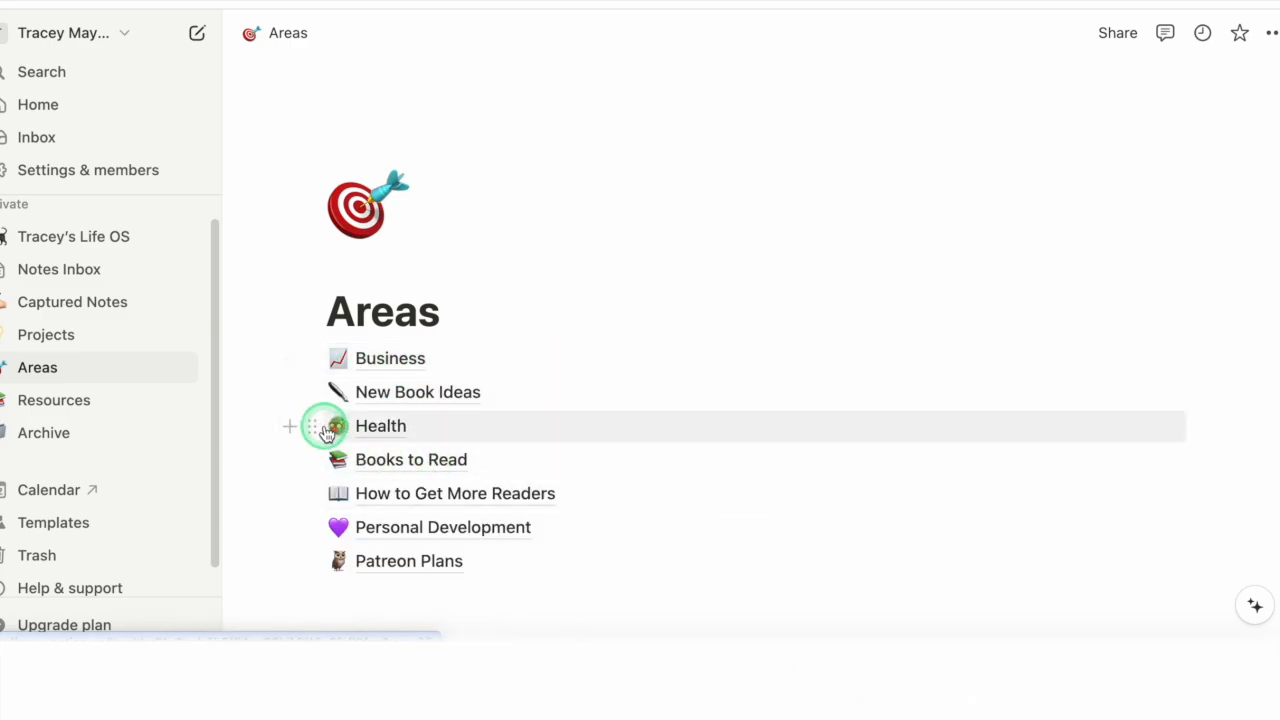
{"action": "left_click", "coordinate": [404, 428]}
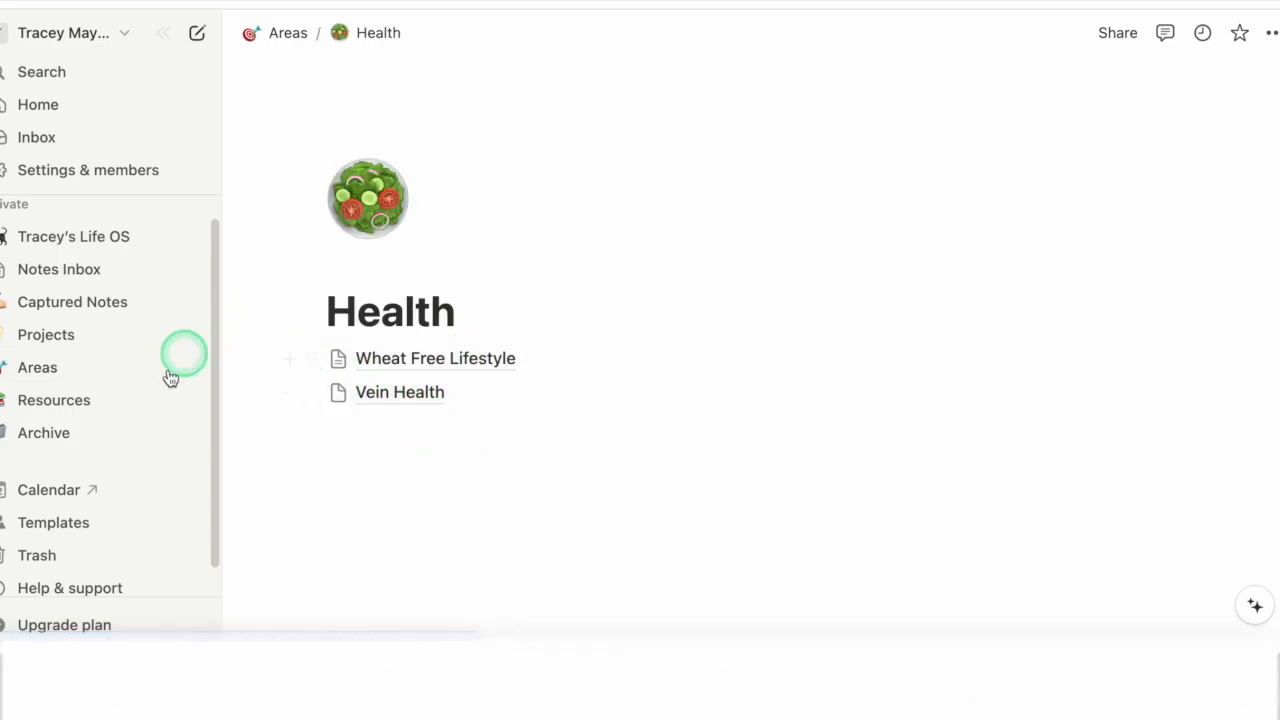
{"action": "left_click", "coordinate": [36, 369]}
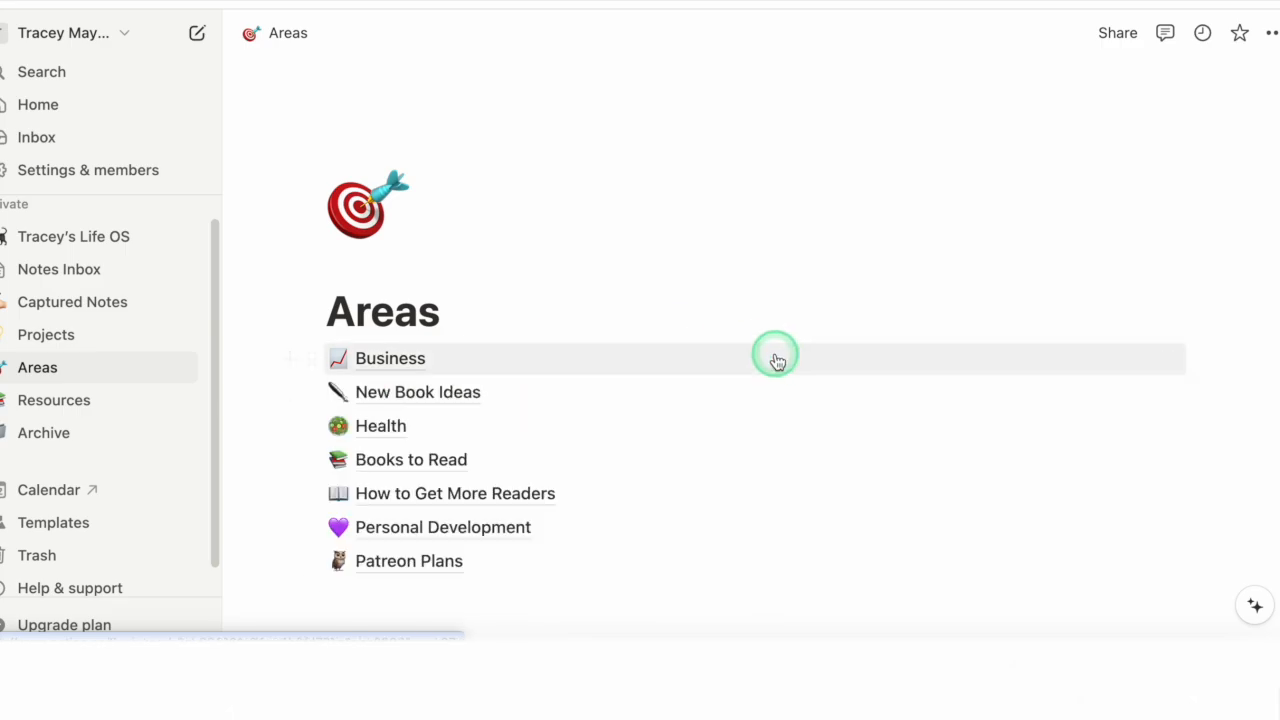
Step: Open Q2 Goals 2024 in the Business area and review the Kanban board's To-do, In progress and Complete columns
{"action": "left_click", "coordinate": [394, 360]}
{"action": "mouse_move", "coordinate": [401, 410]}
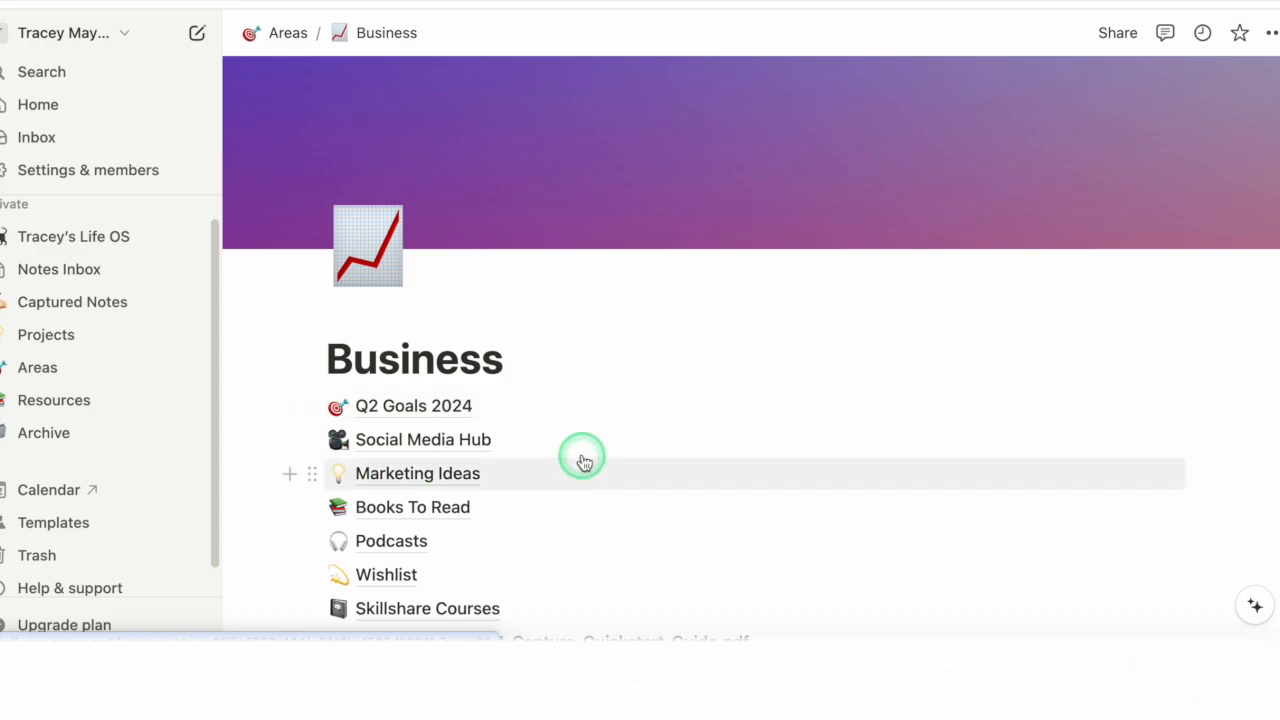
{"action": "left_click", "coordinate": [406, 406]}
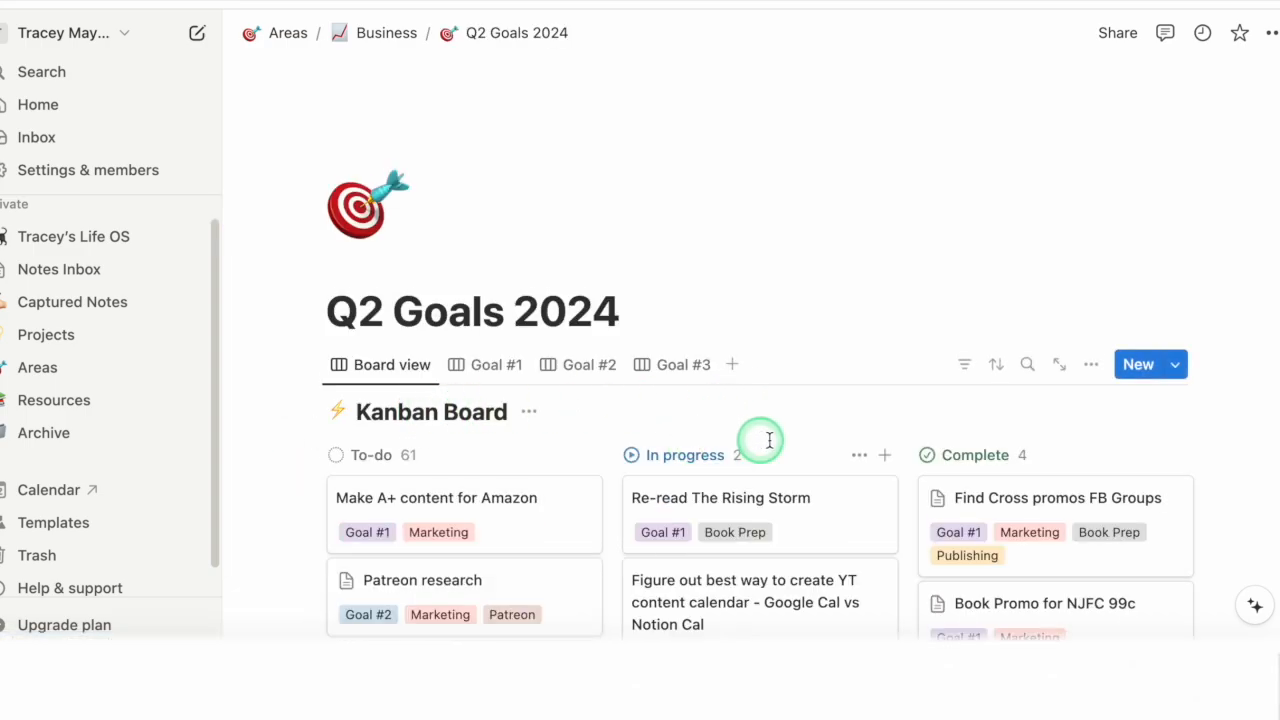
{"action": "scroll", "coordinate": [991, 443], "scroll_direction": "down", "scroll_amount": 5}
{"action": "scroll", "coordinate": [1100, 478], "scroll_direction": "down", "scroll_amount": 1}
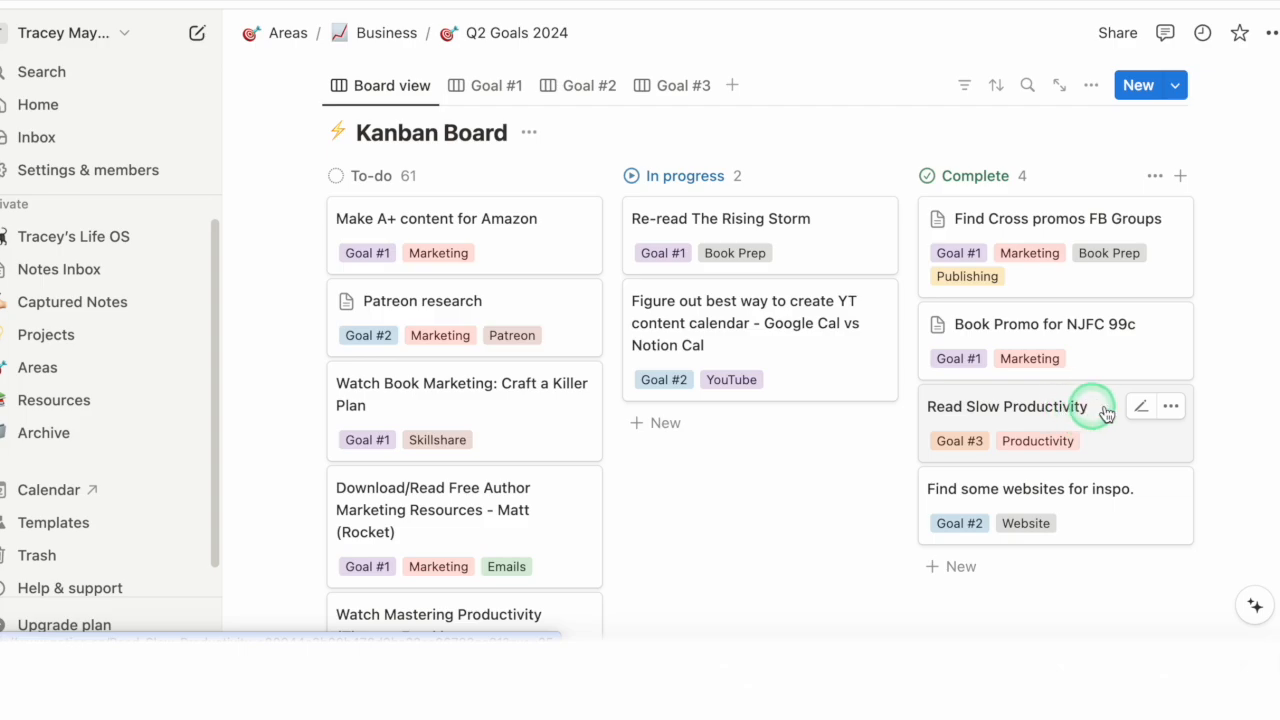
Step: Open the Read Slow Productivity card from the Complete column to view its properties
{"action": "left_click", "coordinate": [1170, 406]}
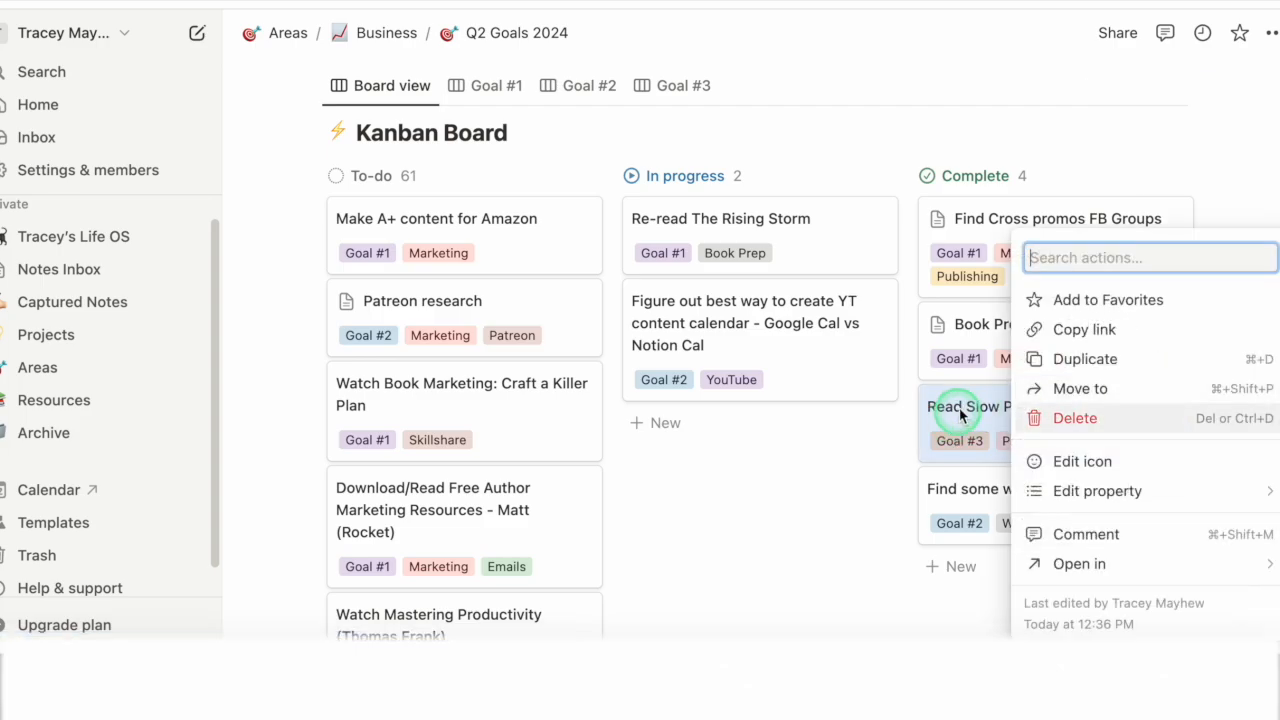
{"action": "left_click", "coordinate": [963, 413]}
{"action": "left_click", "coordinate": [1145, 406]}
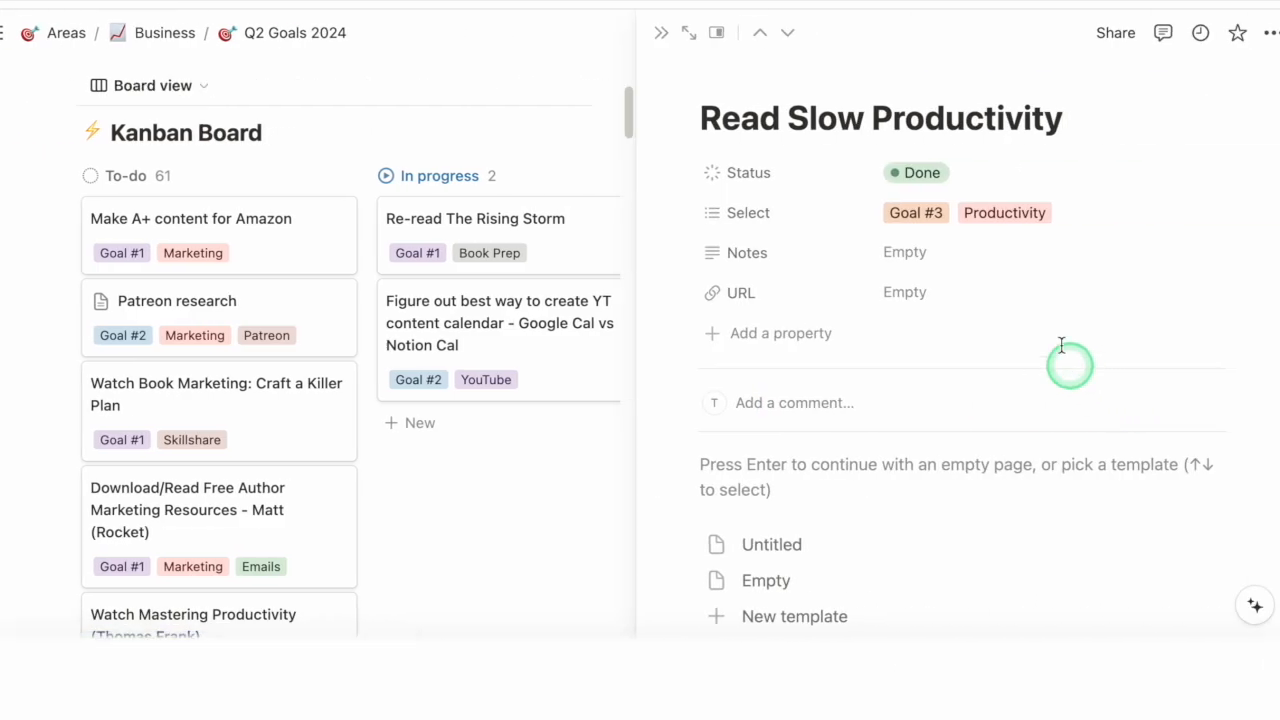
Step: Set the Read Slow Productivity card's status to In progress and close the card
{"action": "left_click", "coordinate": [921, 170]}
{"action": "left_click", "coordinate": [940, 320]}
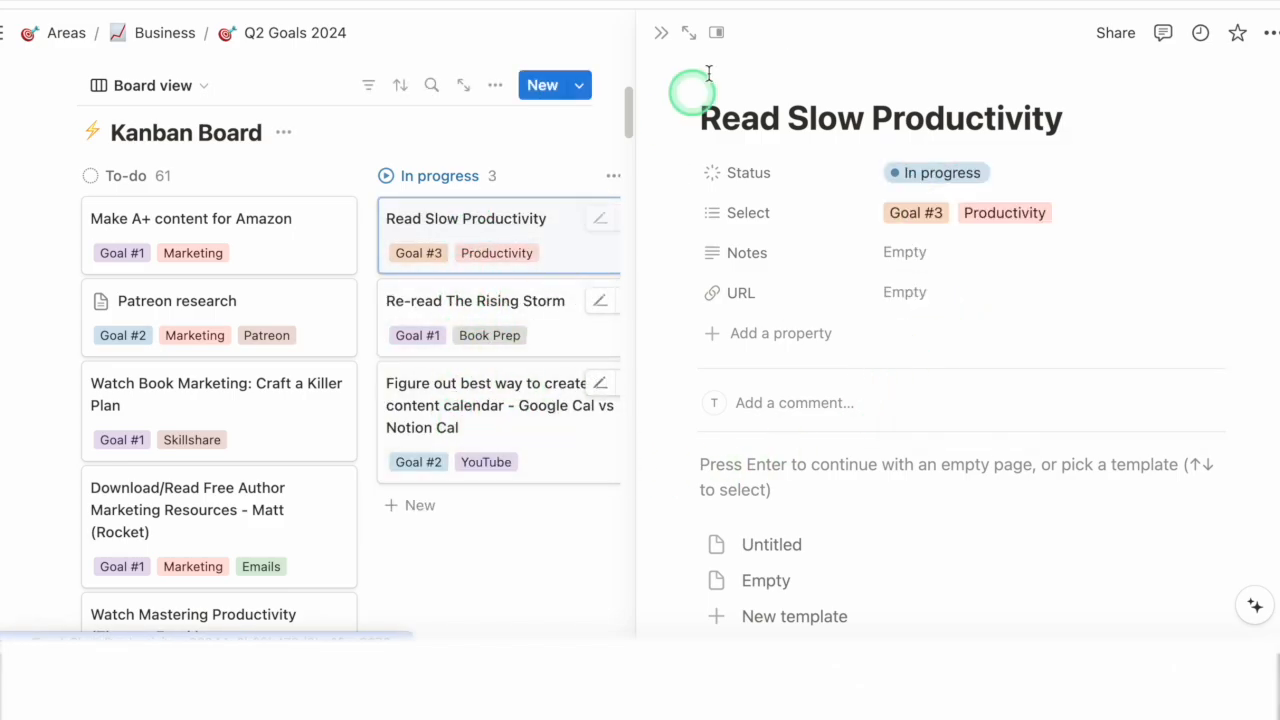
{"action": "left_click", "coordinate": [660, 38]}
Step: Open the Life OS dashboard page and view the In progress cards on its linked Kanban Board
{"action": "left_click", "coordinate": [8, 33]}
{"action": "left_click", "coordinate": [64, 242]}
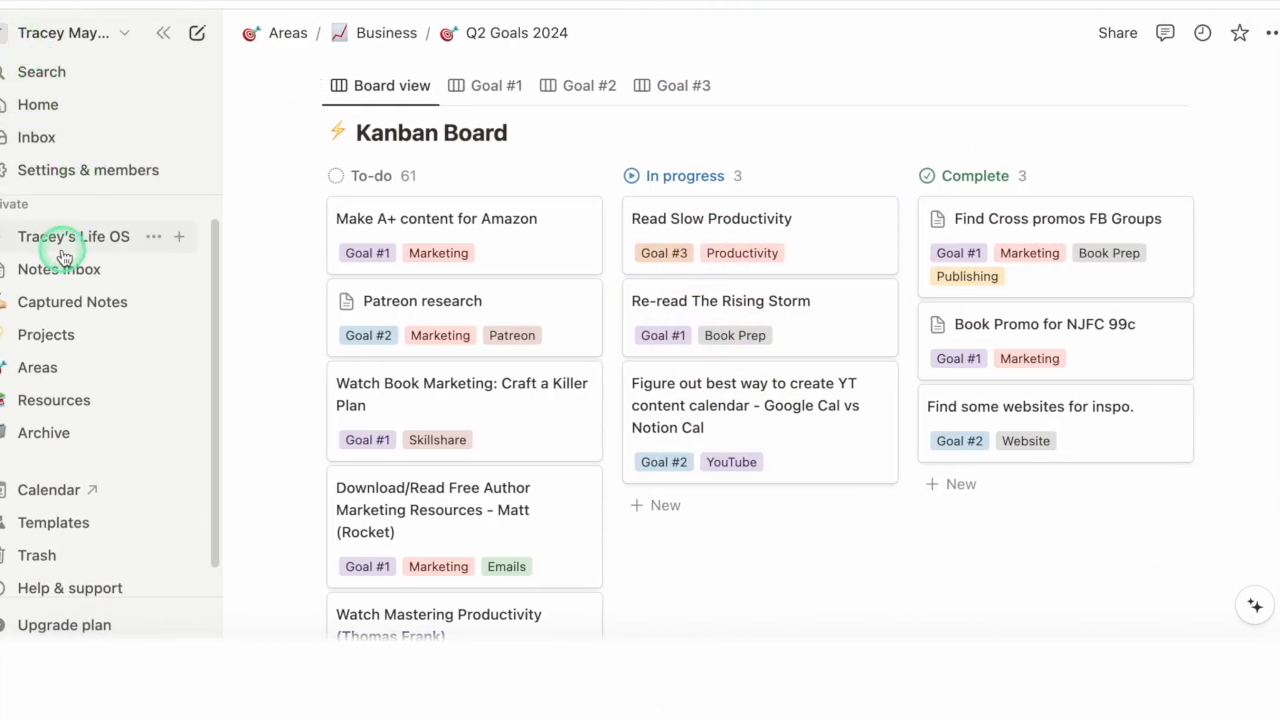
{"action": "scroll", "coordinate": [529, 466], "scroll_direction": "down", "scroll_amount": 15}
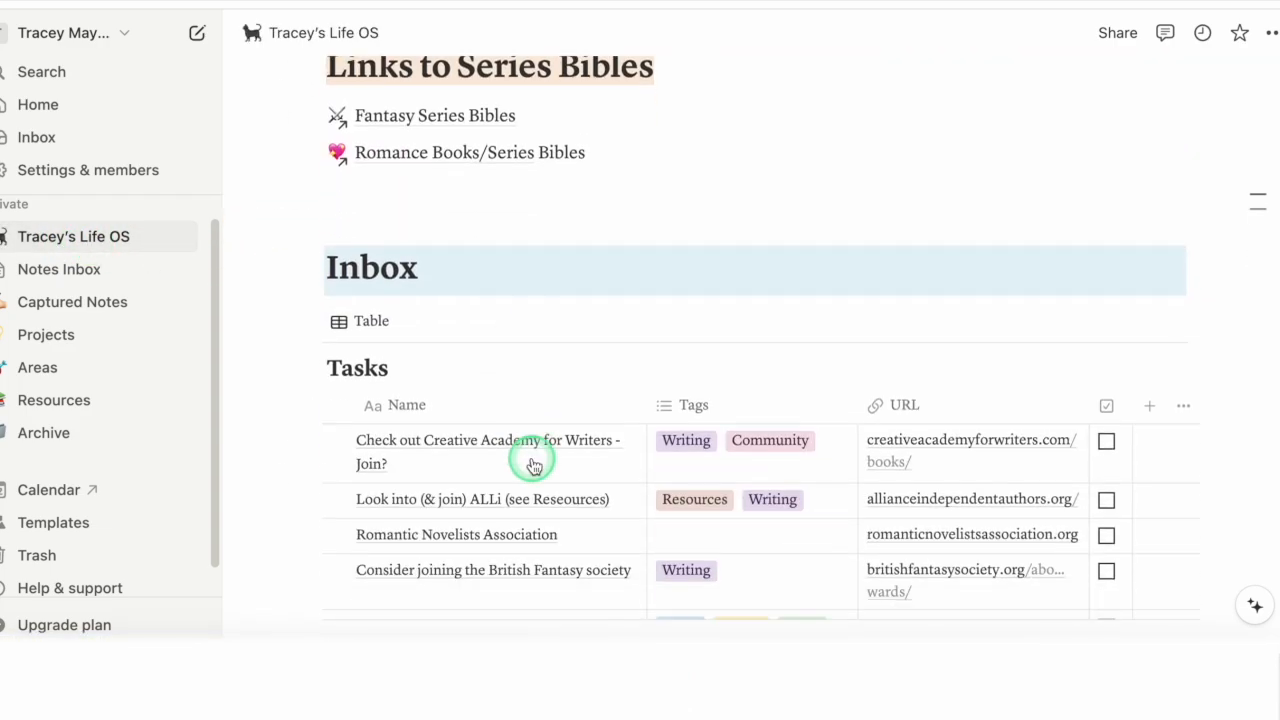
{"action": "scroll", "coordinate": [533, 464], "scroll_direction": "down", "scroll_amount": 4}
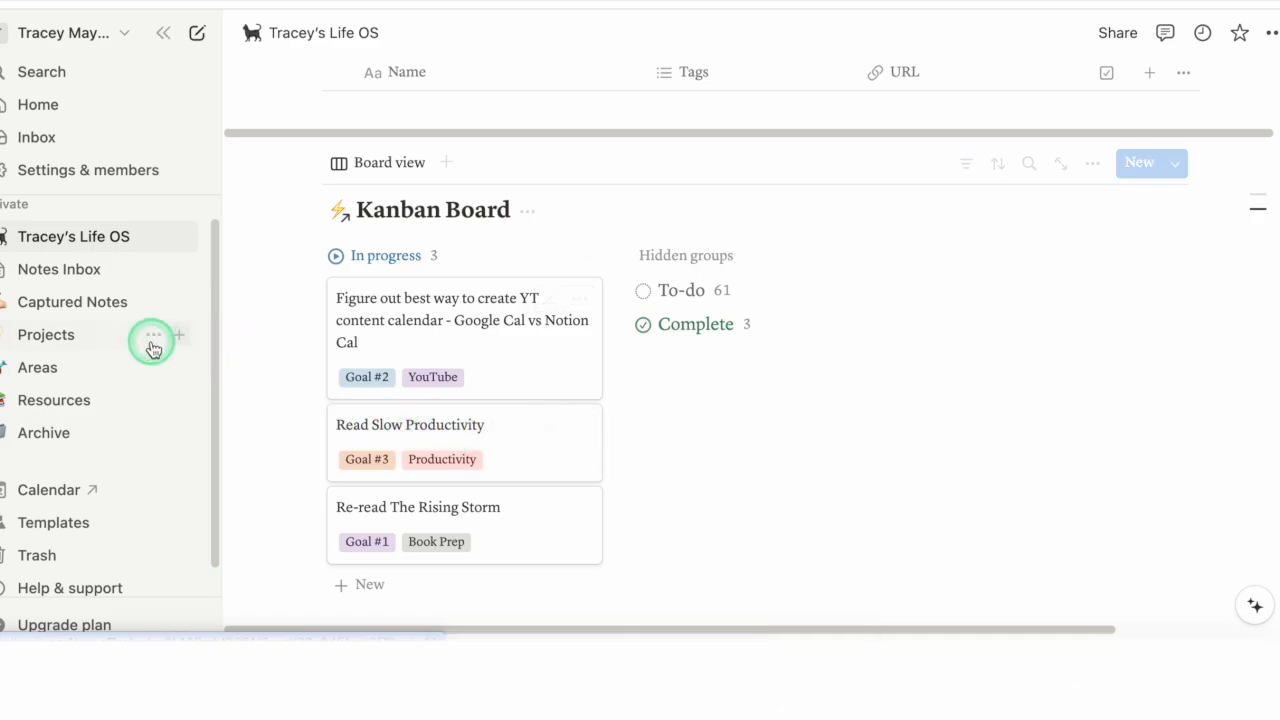
Step: Return to Q2 Goals 2024 in the Business area and look over its full Kanban Board
{"action": "left_click", "coordinate": [66, 378]}
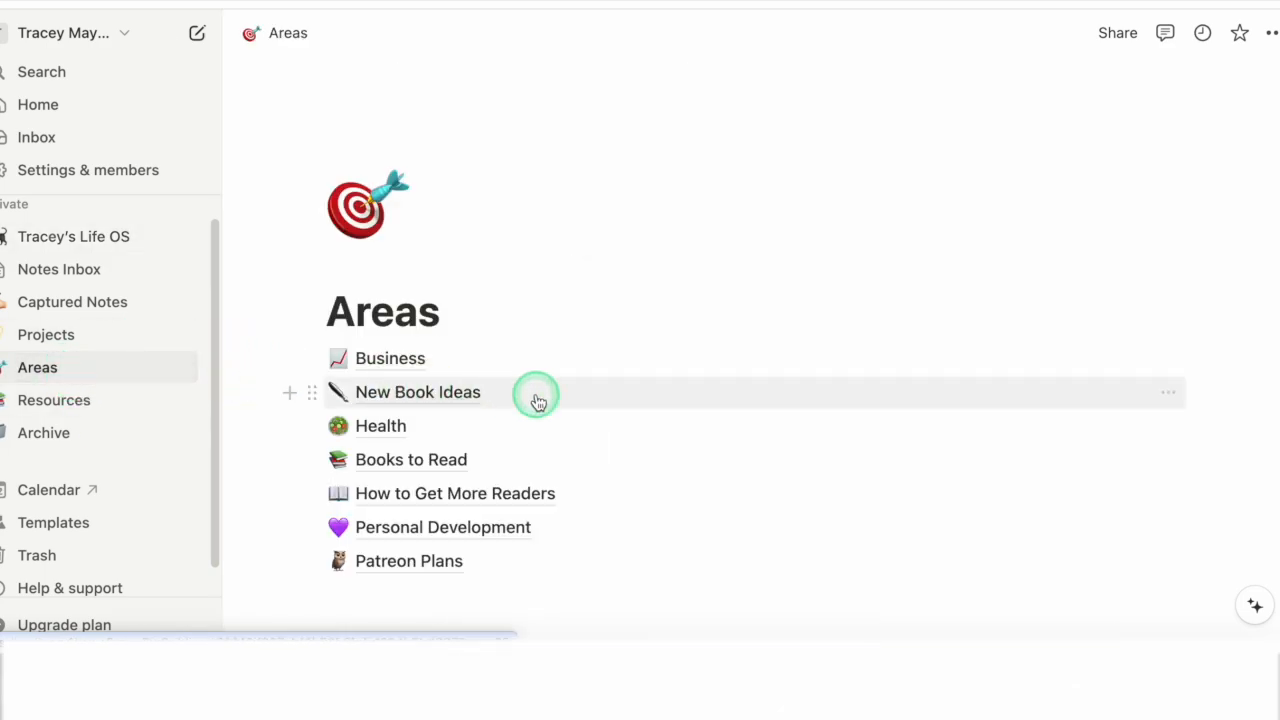
{"action": "left_click", "coordinate": [390, 356]}
{"action": "left_click", "coordinate": [421, 406]}
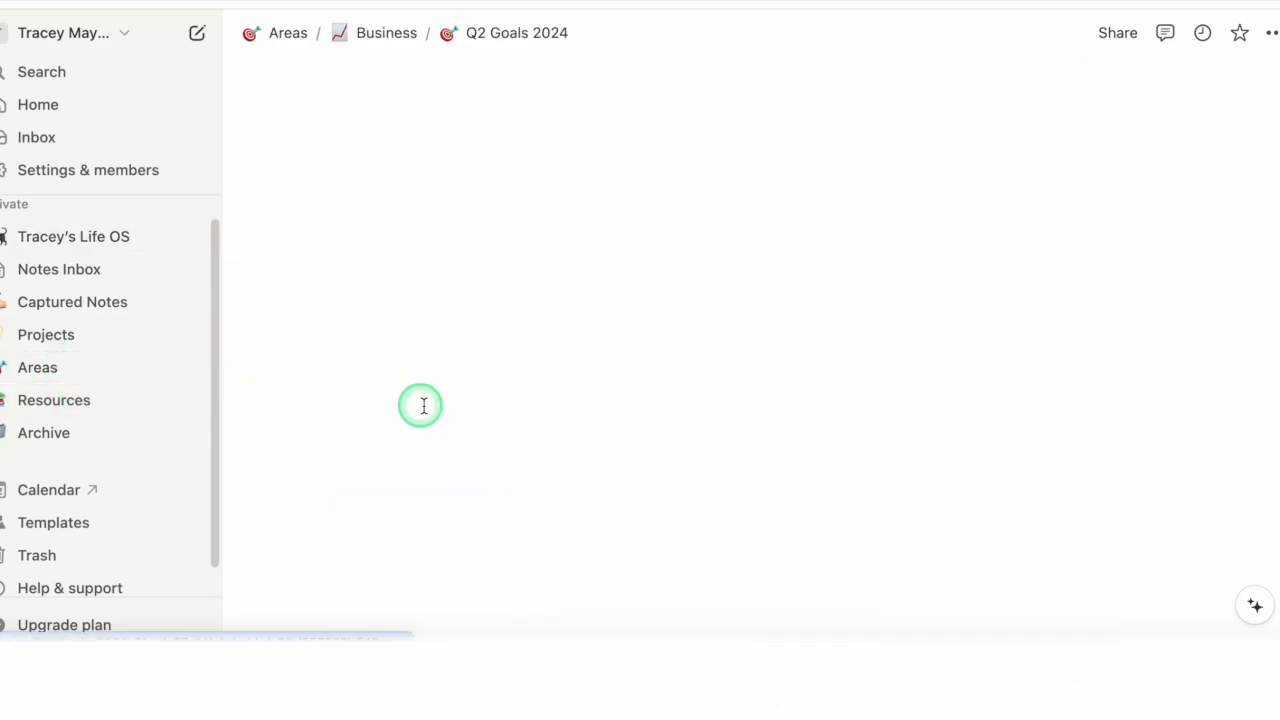
{"action": "scroll", "coordinate": [738, 400], "scroll_direction": "down", "scroll_amount": 2}
{"action": "scroll", "coordinate": [740, 393], "scroll_direction": "down", "scroll_amount": 5}
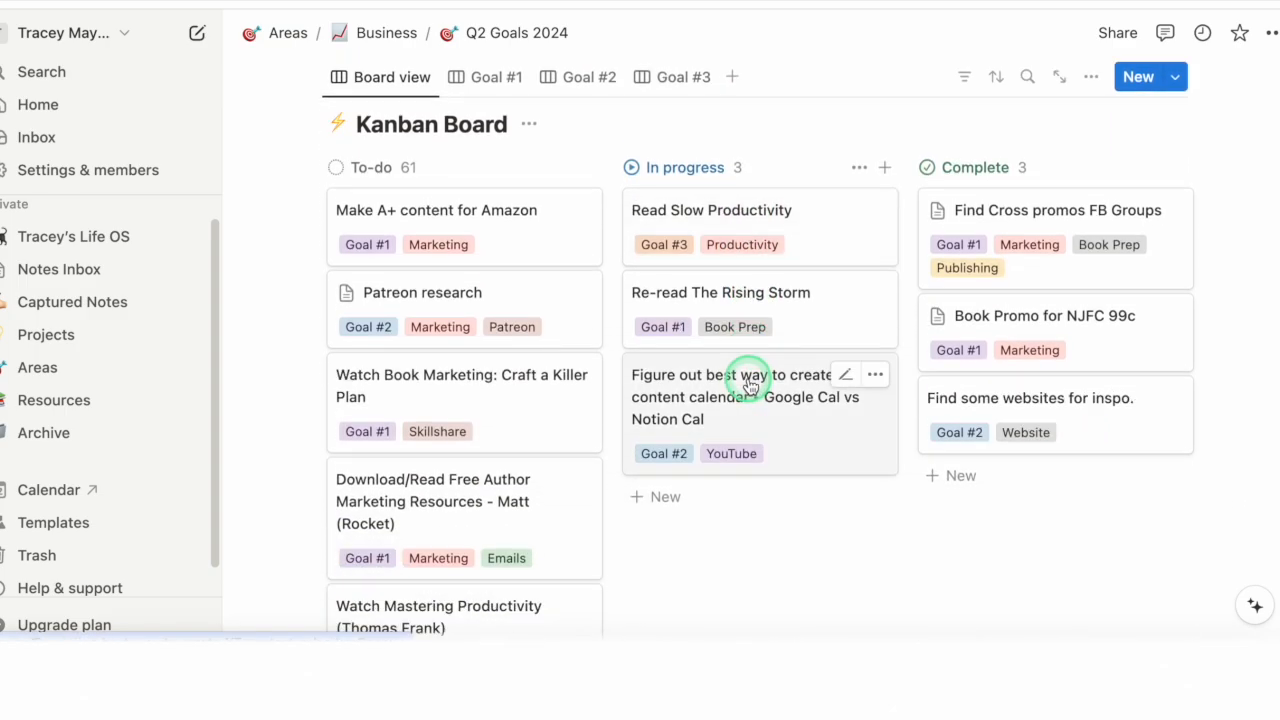
{"action": "scroll", "coordinate": [400, 270], "scroll_direction": "down", "scroll_amount": 3}
{"action": "scroll", "coordinate": [429, 323], "scroll_direction": "up", "scroll_amount": 8}
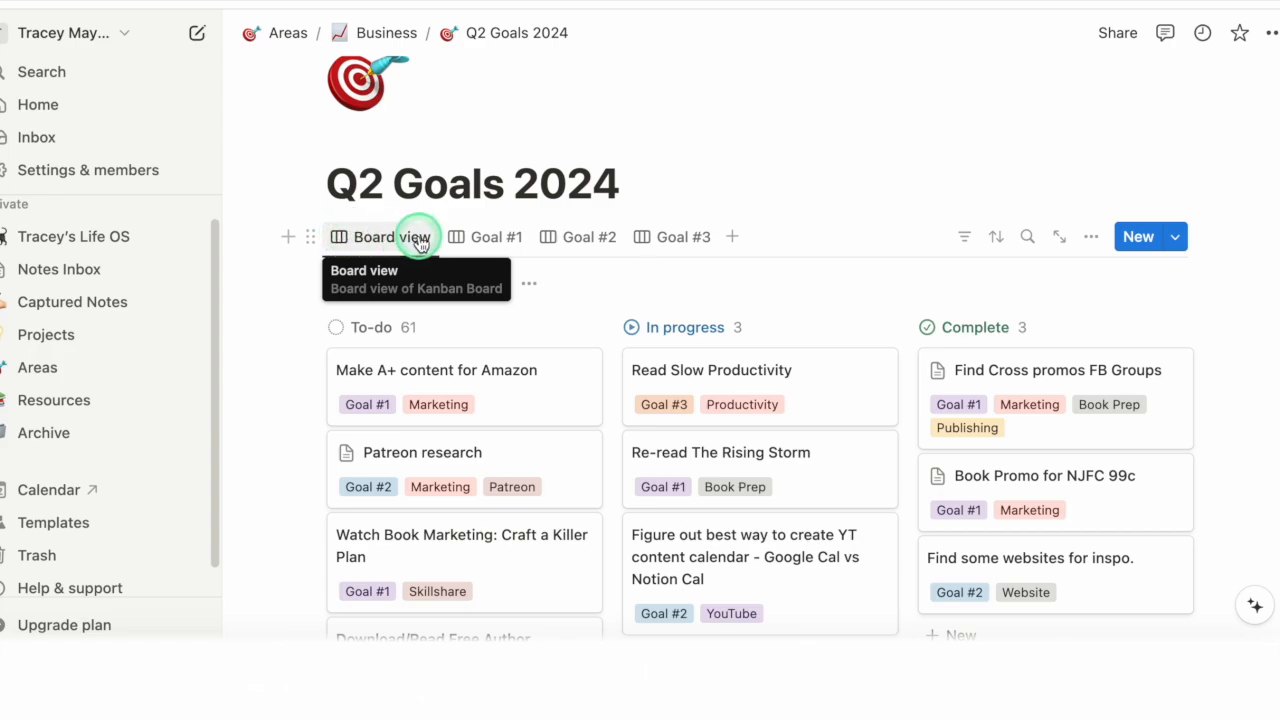
Step: View the Goal #1, Goal #2 and Goal #3 versions of the board, ending on Board view
{"action": "left_click", "coordinate": [484, 240]}
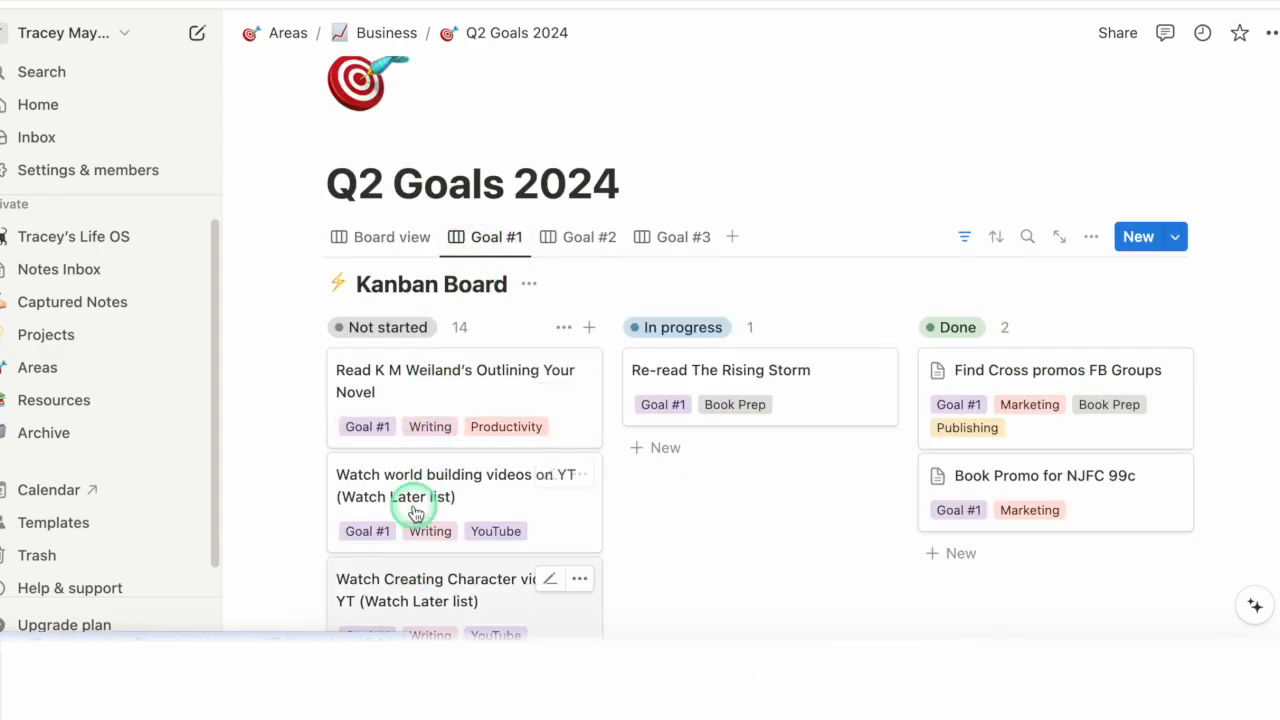
{"action": "left_click", "coordinate": [566, 238]}
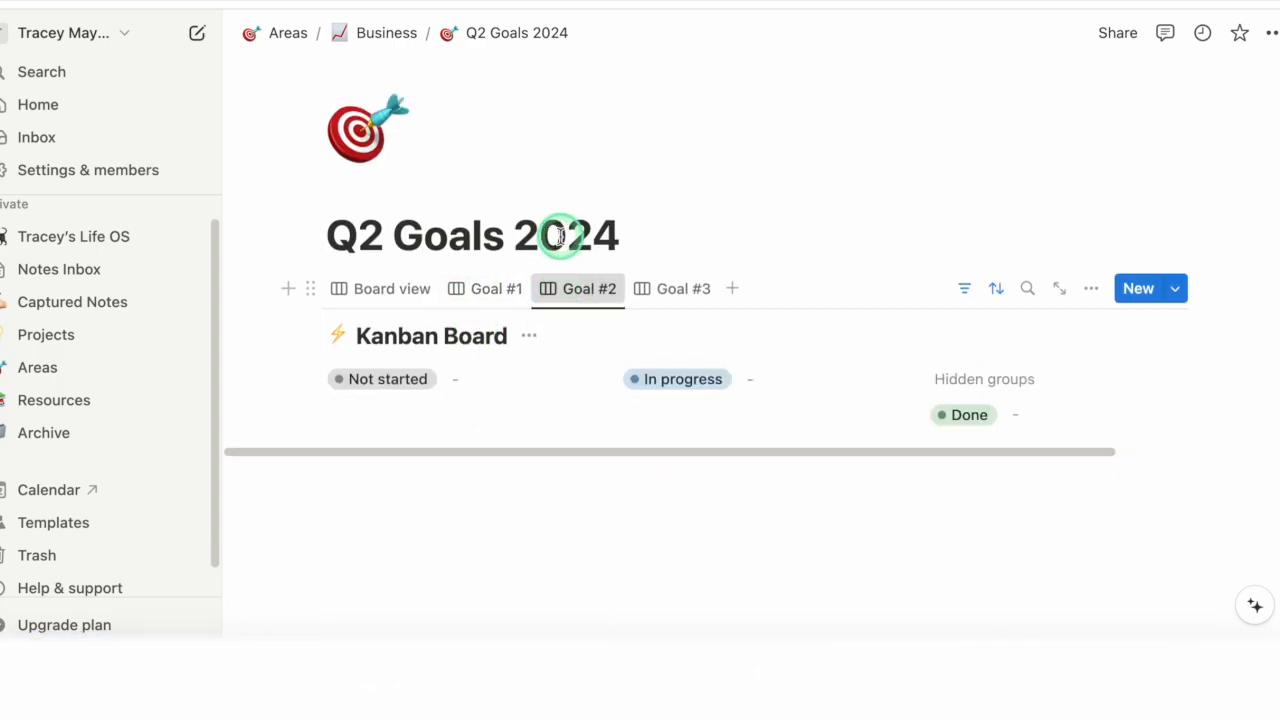
{"action": "left_click", "coordinate": [669, 240]}
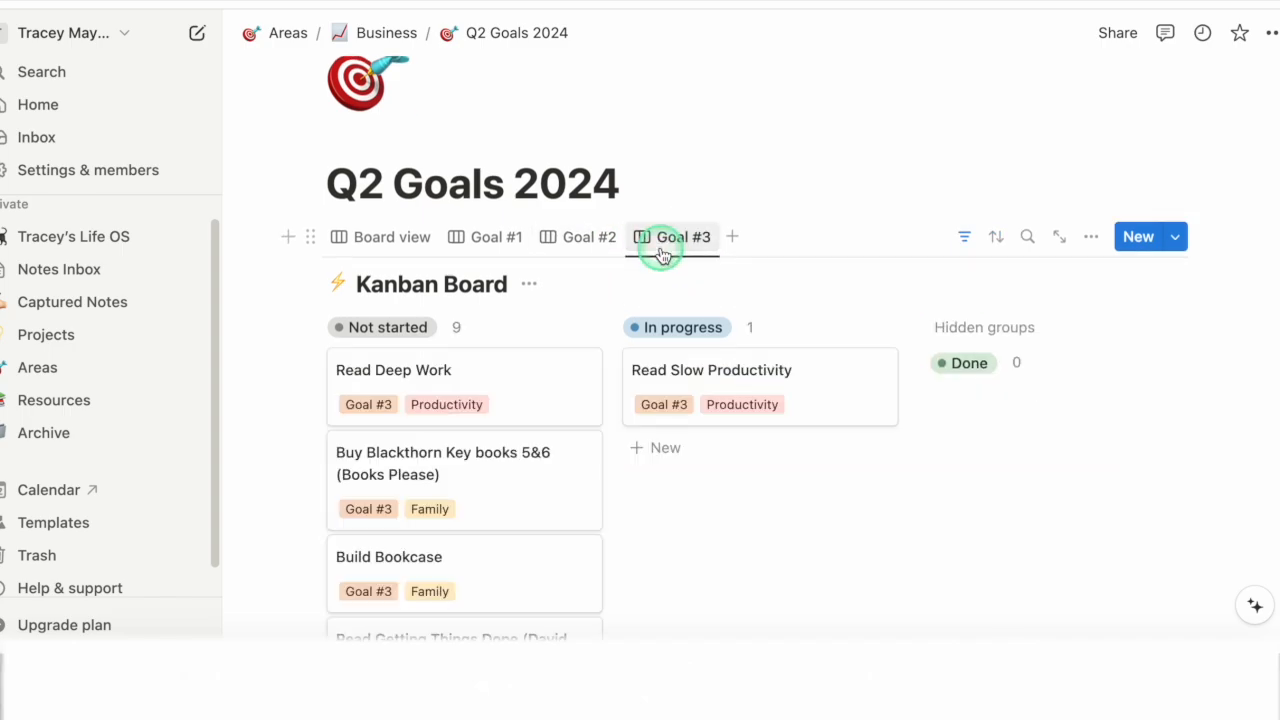
{"action": "left_click", "coordinate": [408, 240]}
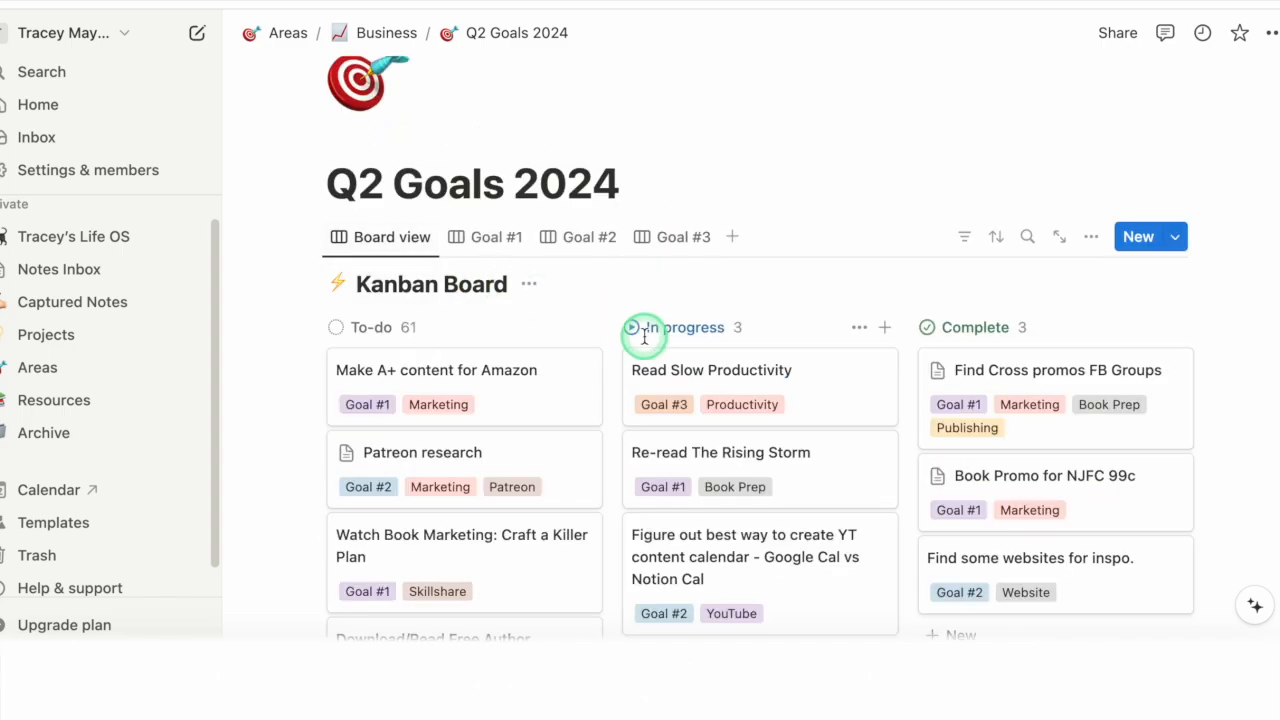
Step: Filter the Q2 Goals board's Select property by Marketing and look through the matching cards
{"action": "left_click", "coordinate": [965, 238]}
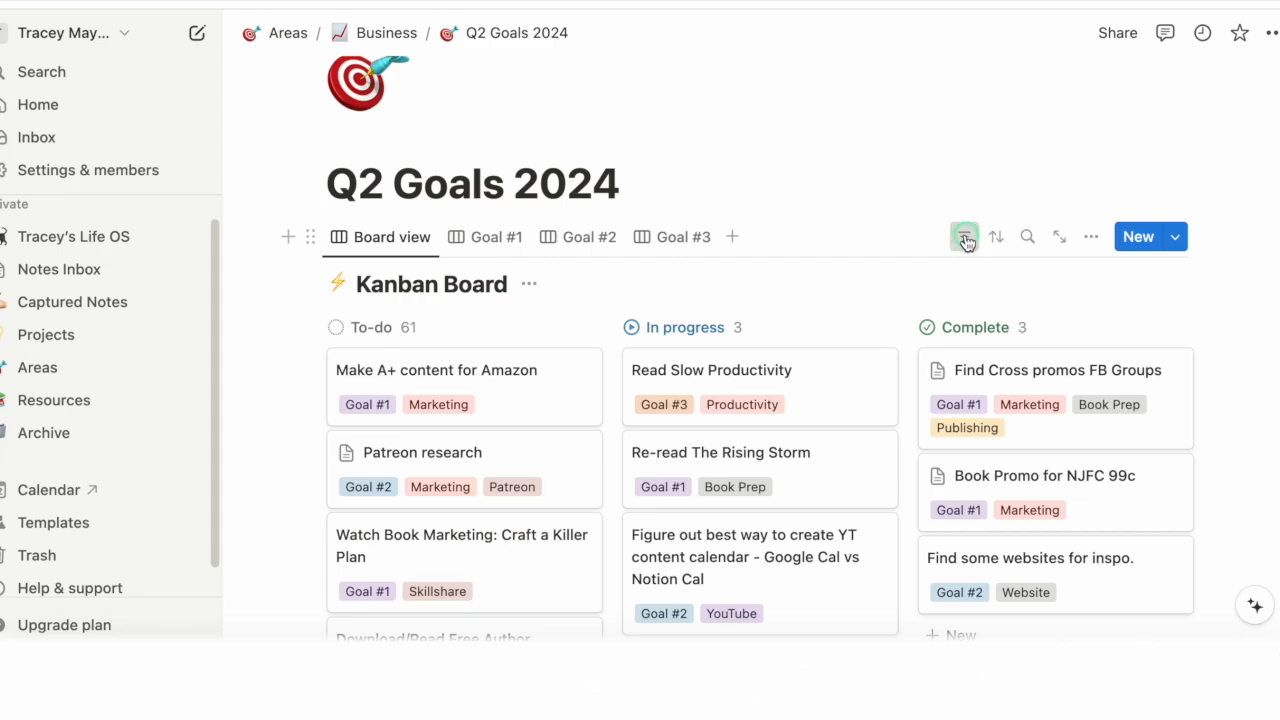
{"action": "left_click", "coordinate": [409, 323]}
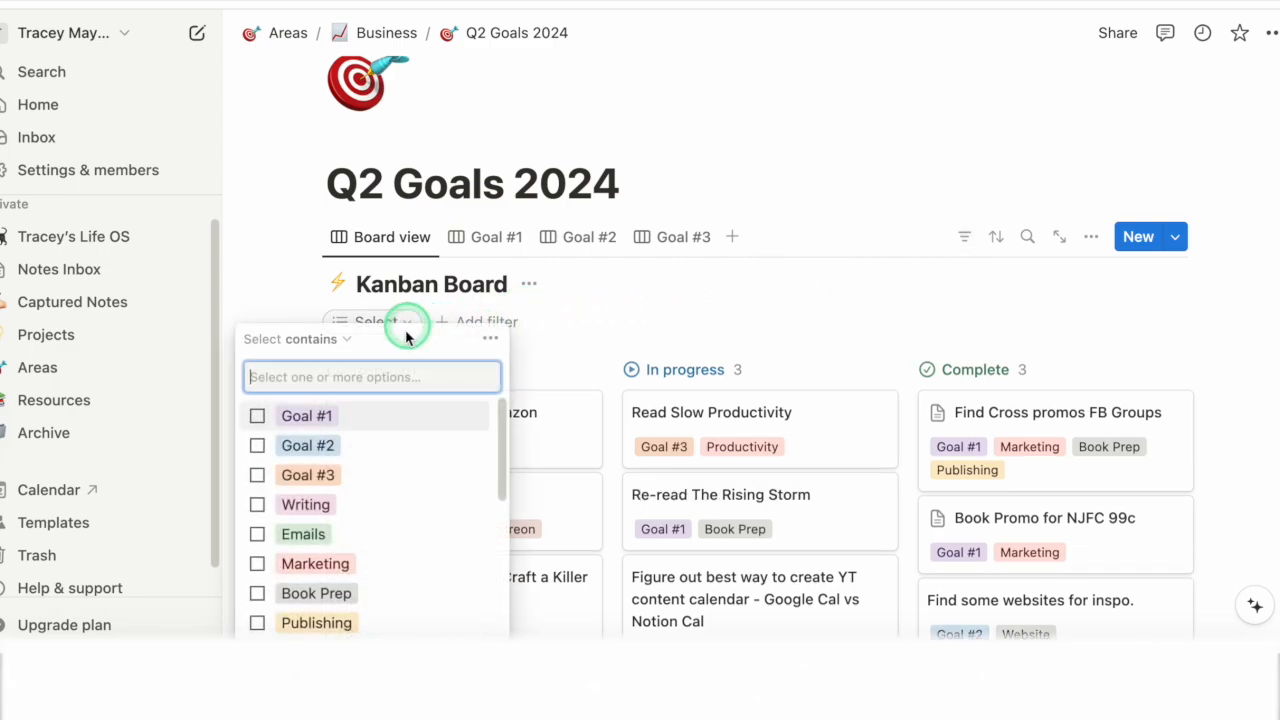
{"action": "left_click", "coordinate": [330, 566]}
{"action": "left_click", "coordinate": [734, 517]}
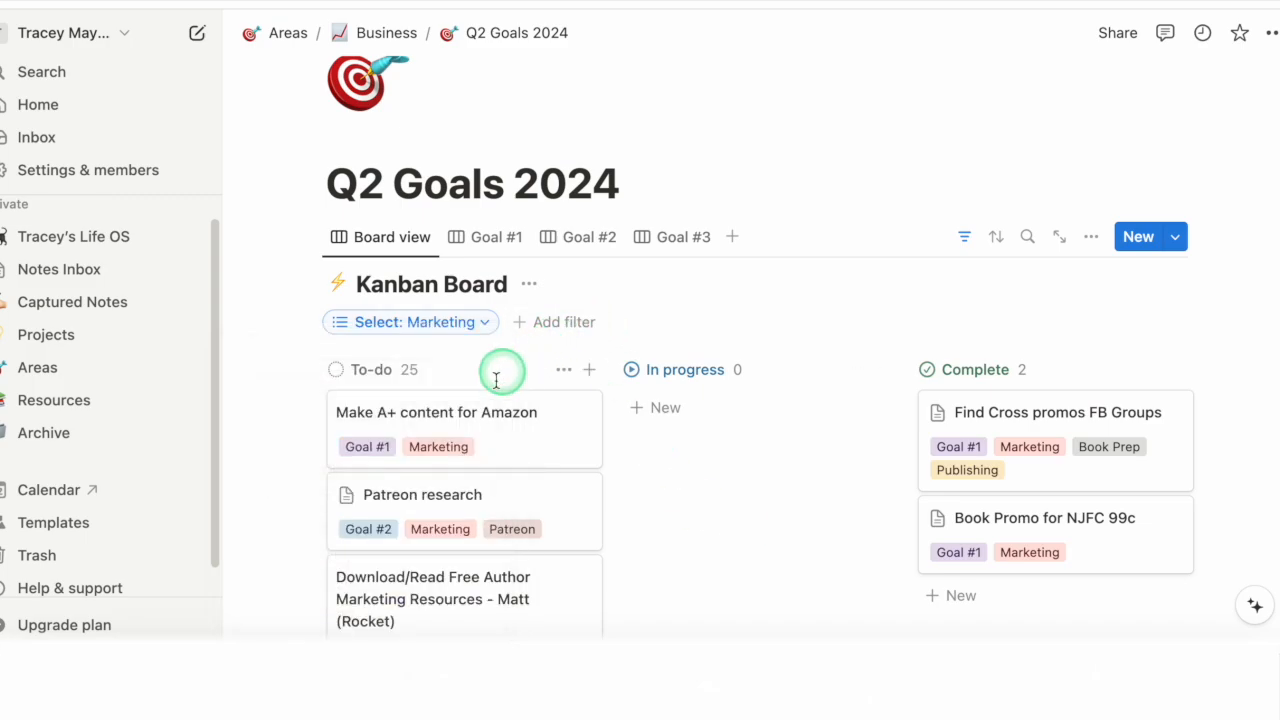
{"action": "scroll", "coordinate": [503, 370], "scroll_direction": "down", "scroll_amount": 5}
{"action": "scroll", "coordinate": [430, 392], "scroll_direction": "down", "scroll_amount": 9}
{"action": "scroll", "coordinate": [440, 450], "scroll_direction": "down", "scroll_amount": 12}
{"action": "scroll", "coordinate": [459, 426], "scroll_direction": "up", "scroll_amount": 13}
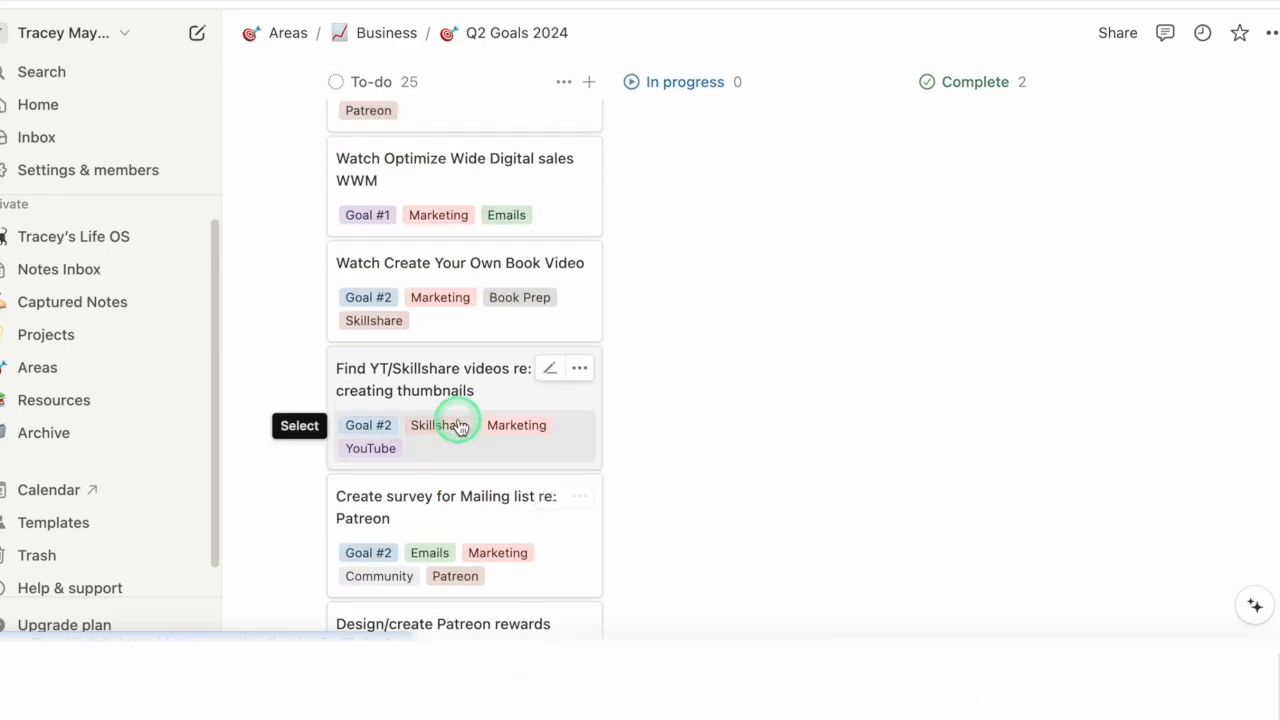
{"action": "scroll", "coordinate": [465, 410], "scroll_direction": "up", "scroll_amount": 10}
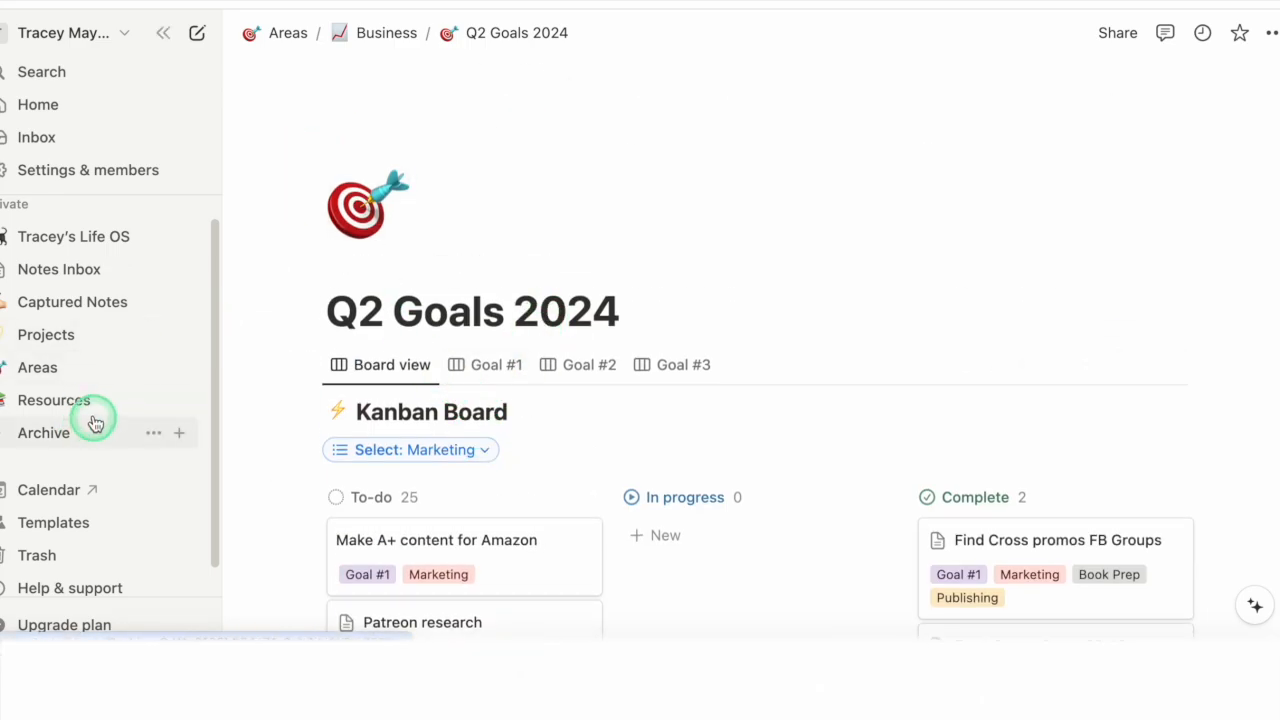
Step: Go back to the Business page and preview its Q2 Goals 2024 and Social Media Hub subpages
{"action": "left_click", "coordinate": [386, 35]}
{"action": "scroll", "coordinate": [526, 349], "scroll_direction": "down", "scroll_amount": 2}
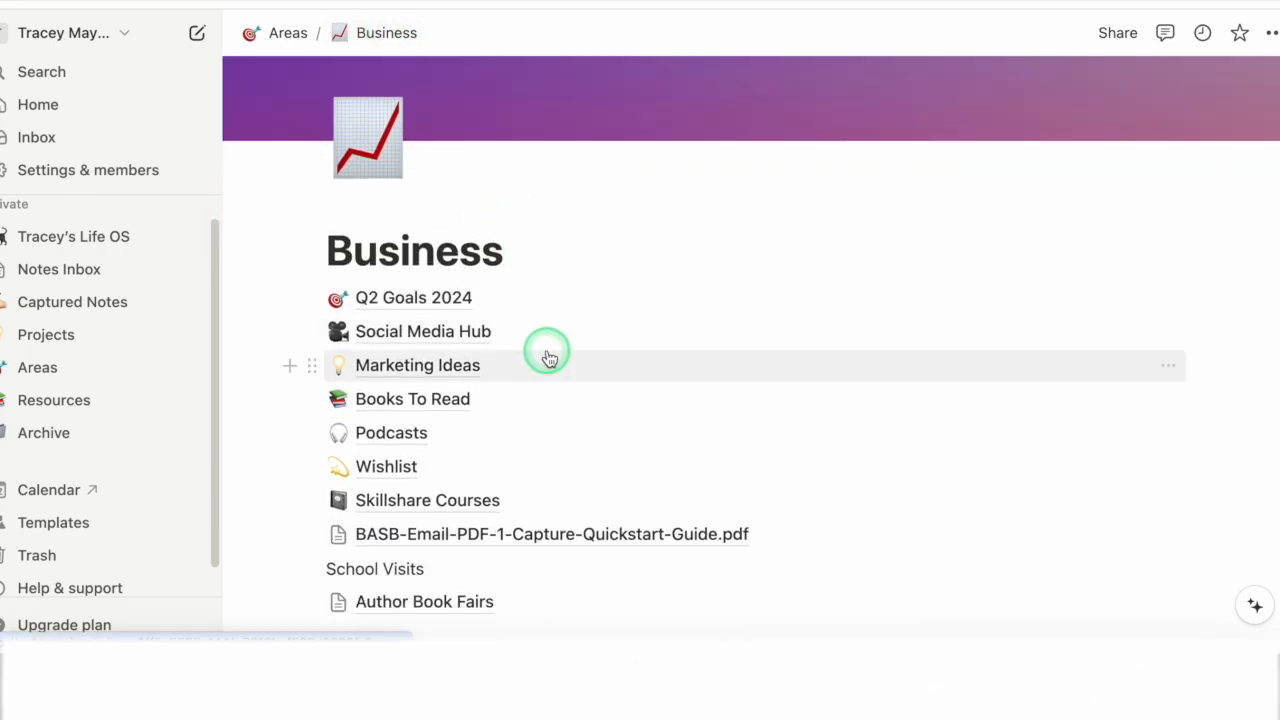
{"action": "mouse_move", "coordinate": [549, 358]}
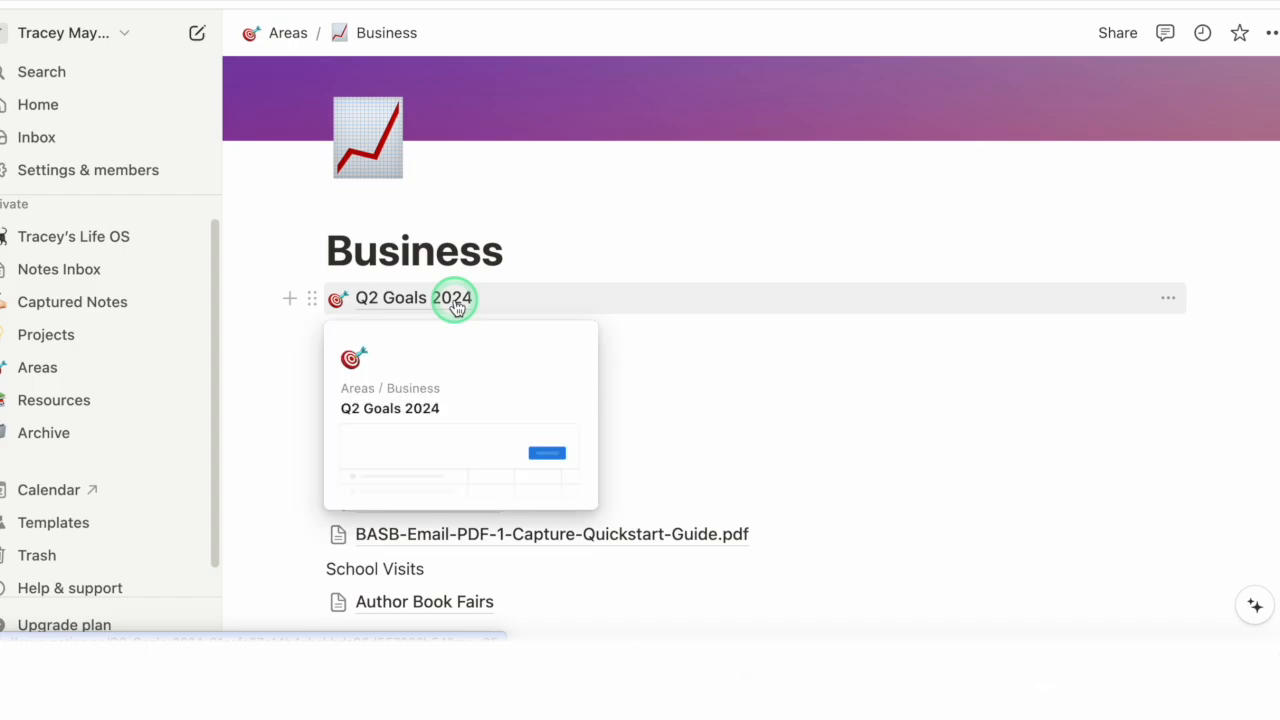
{"action": "scroll", "coordinate": [420, 331], "scroll_direction": "up", "scroll_amount": 2}
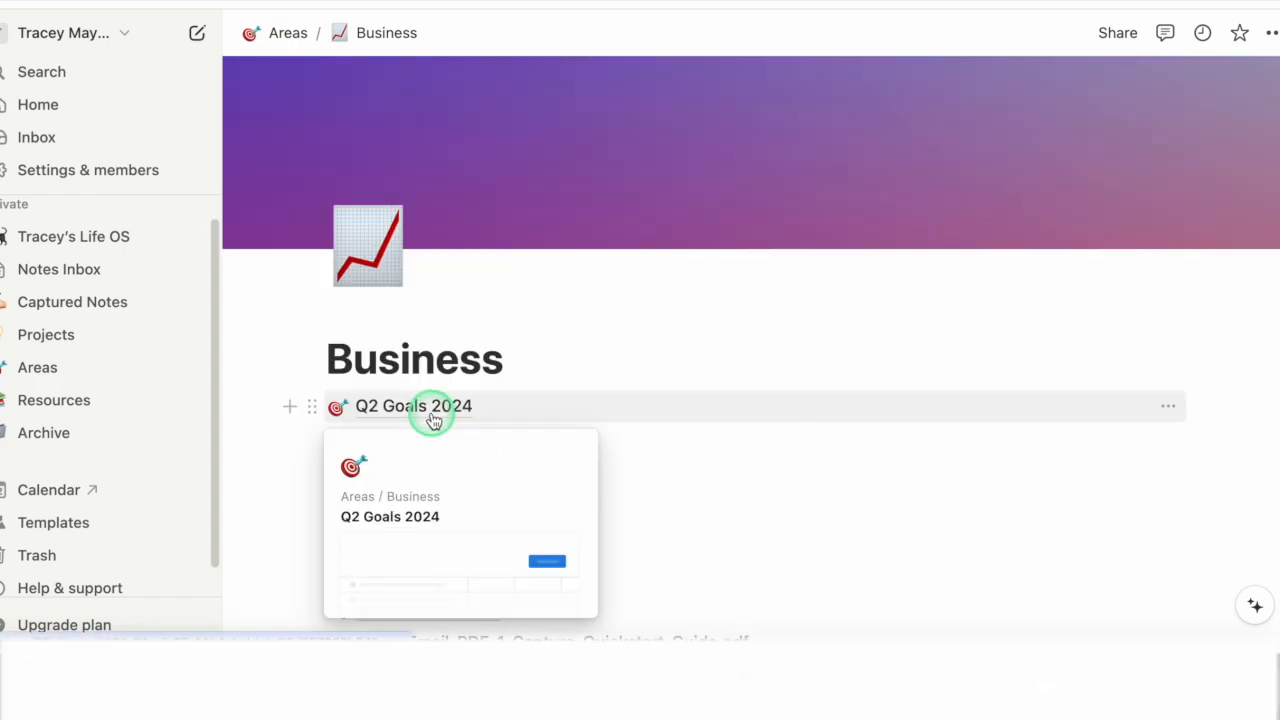
{"action": "mouse_move", "coordinate": [495, 445]}
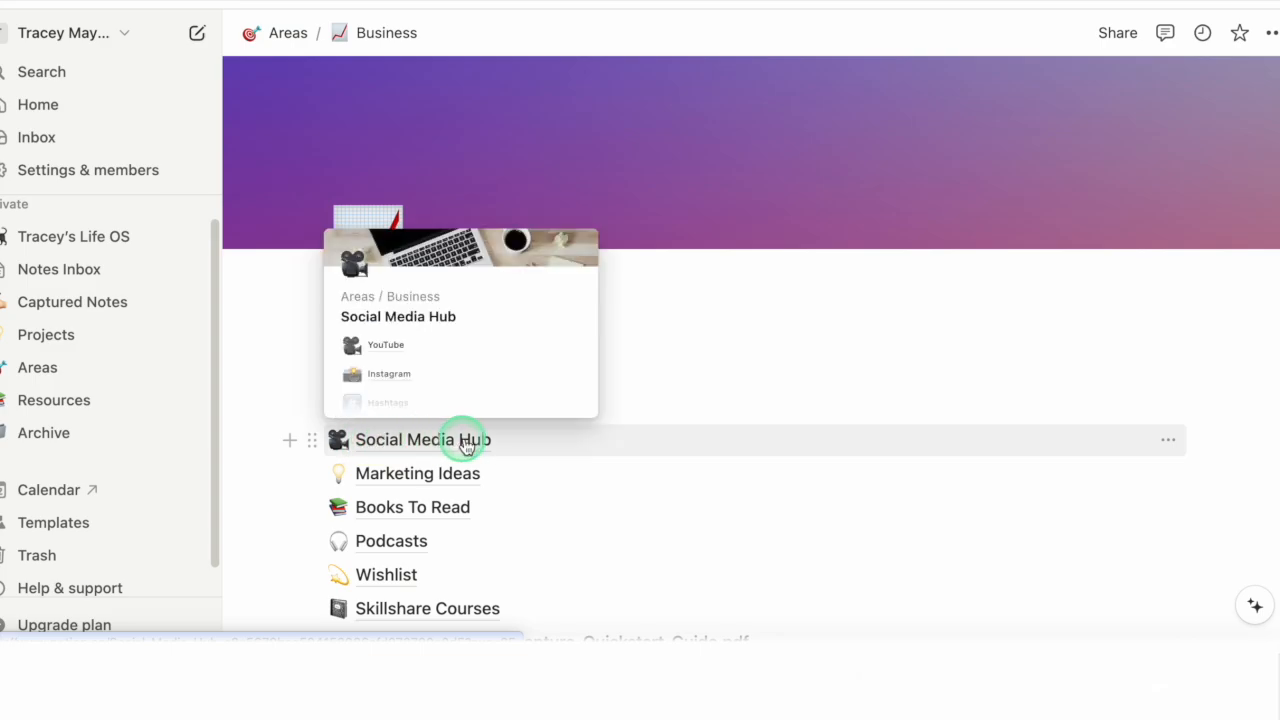
{"action": "mouse_move", "coordinate": [733, 427]}
{"action": "mouse_move", "coordinate": [873, 484]}
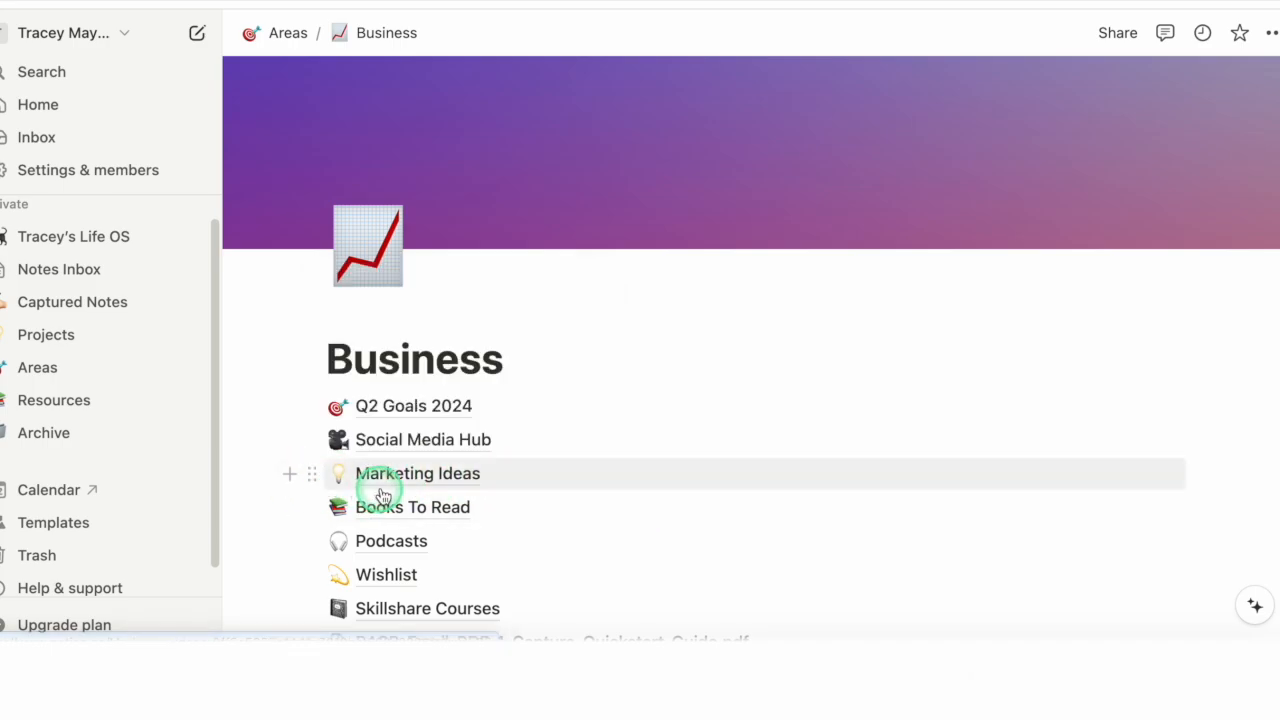
Step: Open Books To Read in the Business area and look through the table of titles, authors and statuses
{"action": "mouse_move", "coordinate": [509, 494]}
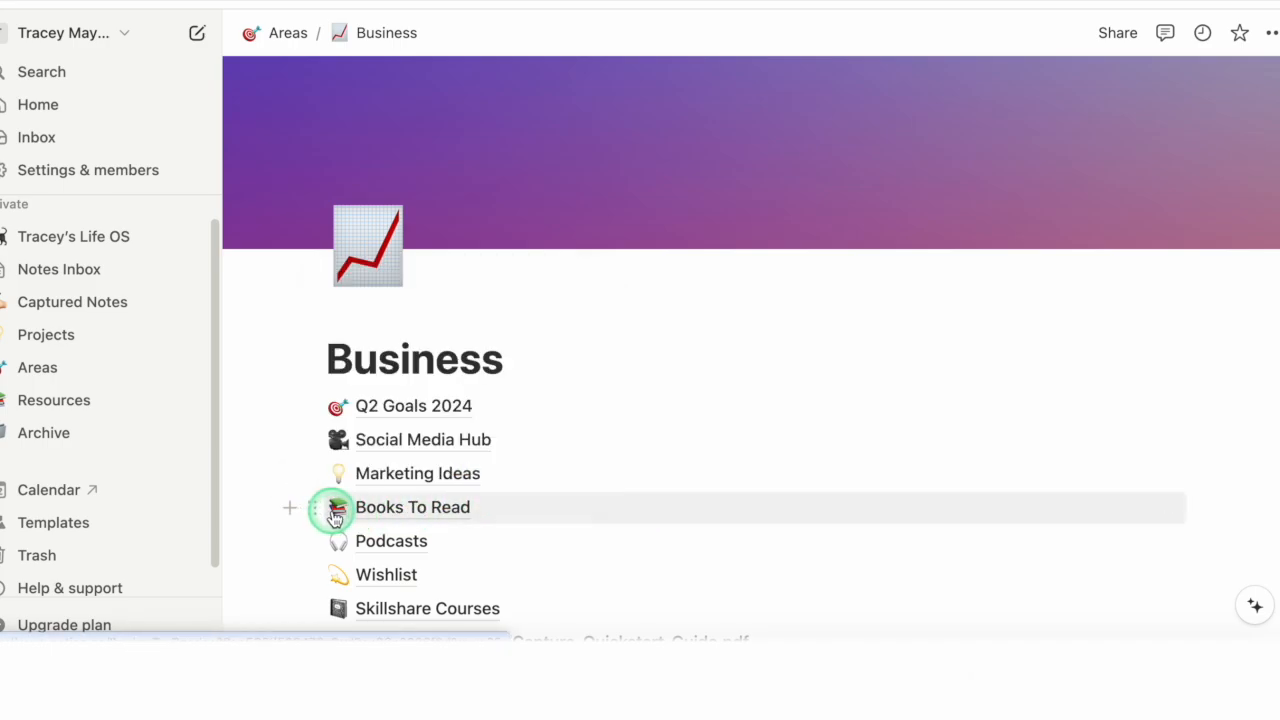
{"action": "mouse_move", "coordinate": [343, 509]}
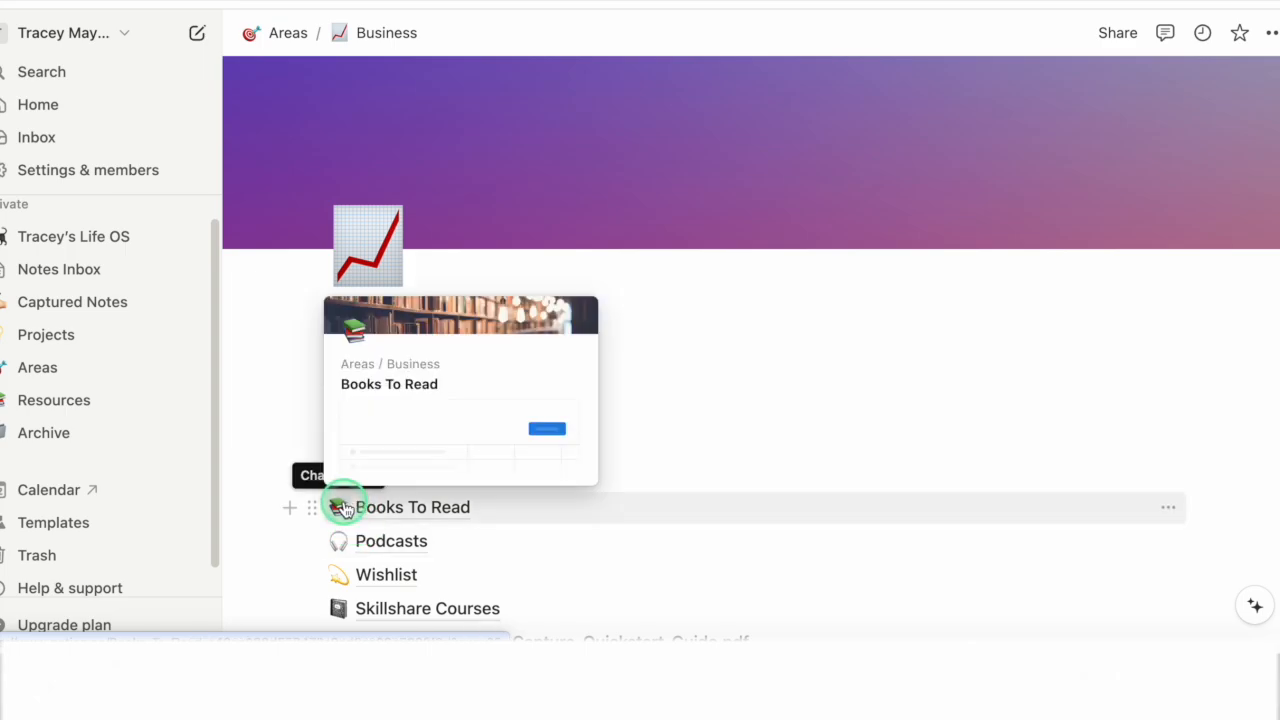
{"action": "left_click", "coordinate": [403, 512]}
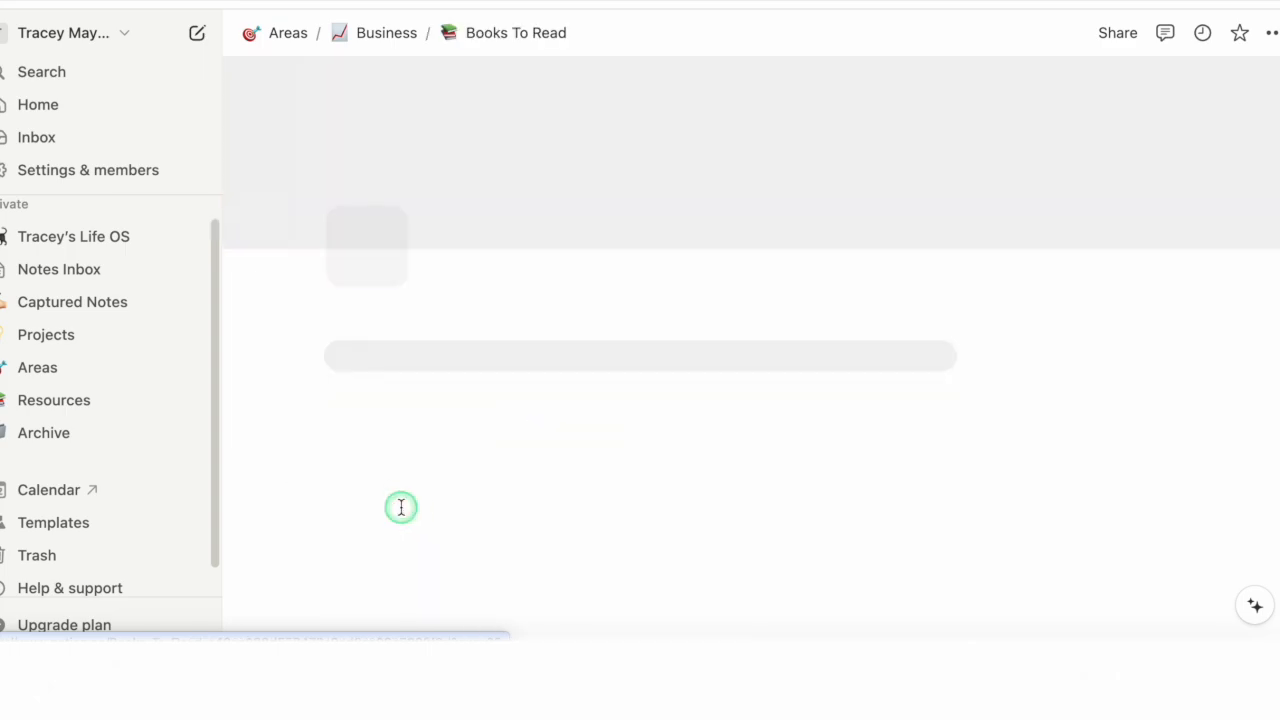
{"action": "scroll", "coordinate": [451, 491], "scroll_direction": "down", "scroll_amount": 5}
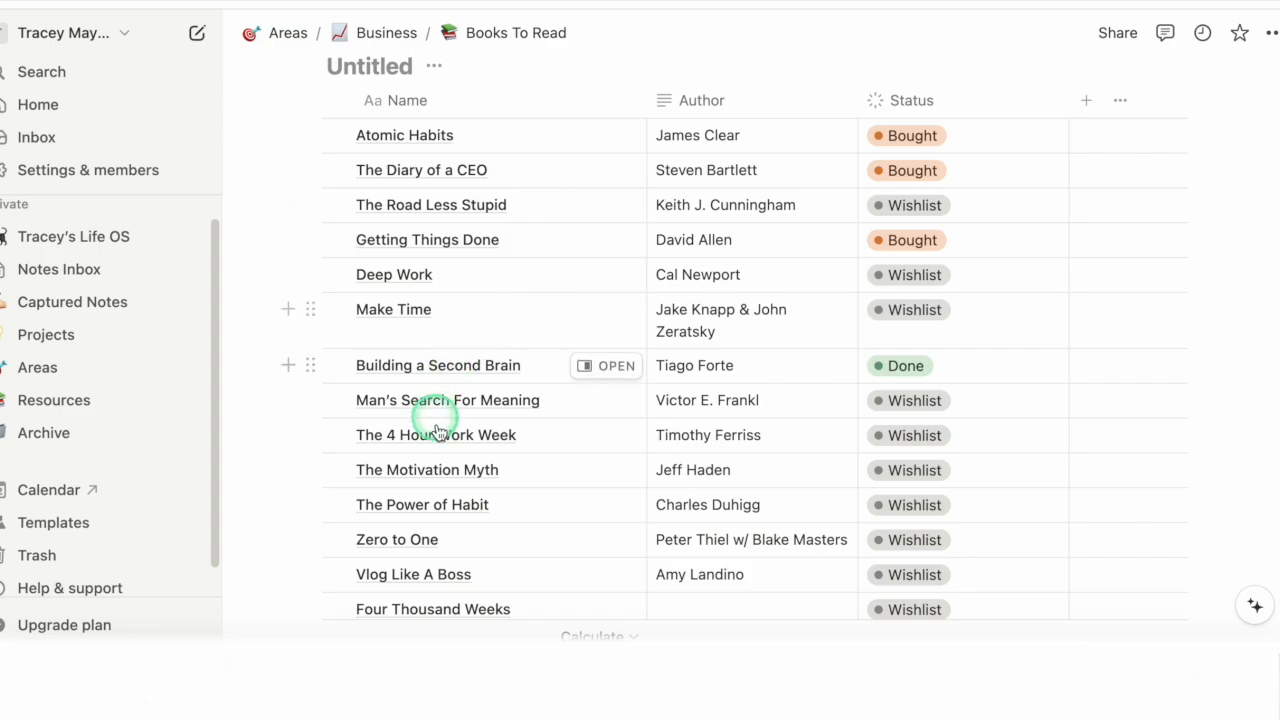
{"action": "scroll", "coordinate": [523, 460], "scroll_direction": "down", "scroll_amount": 5}
{"action": "scroll", "coordinate": [433, 520], "scroll_direction": "down", "scroll_amount": 5}
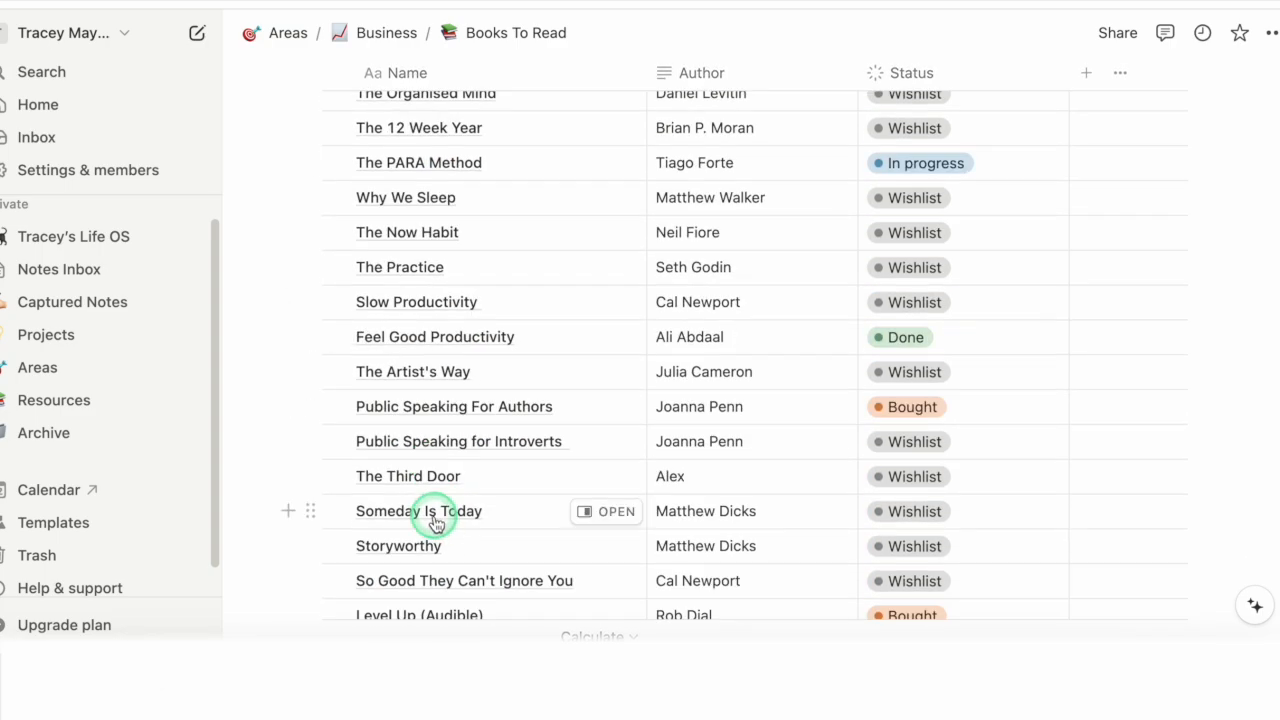
{"action": "scroll", "coordinate": [445, 508], "scroll_direction": "up", "scroll_amount": 1}
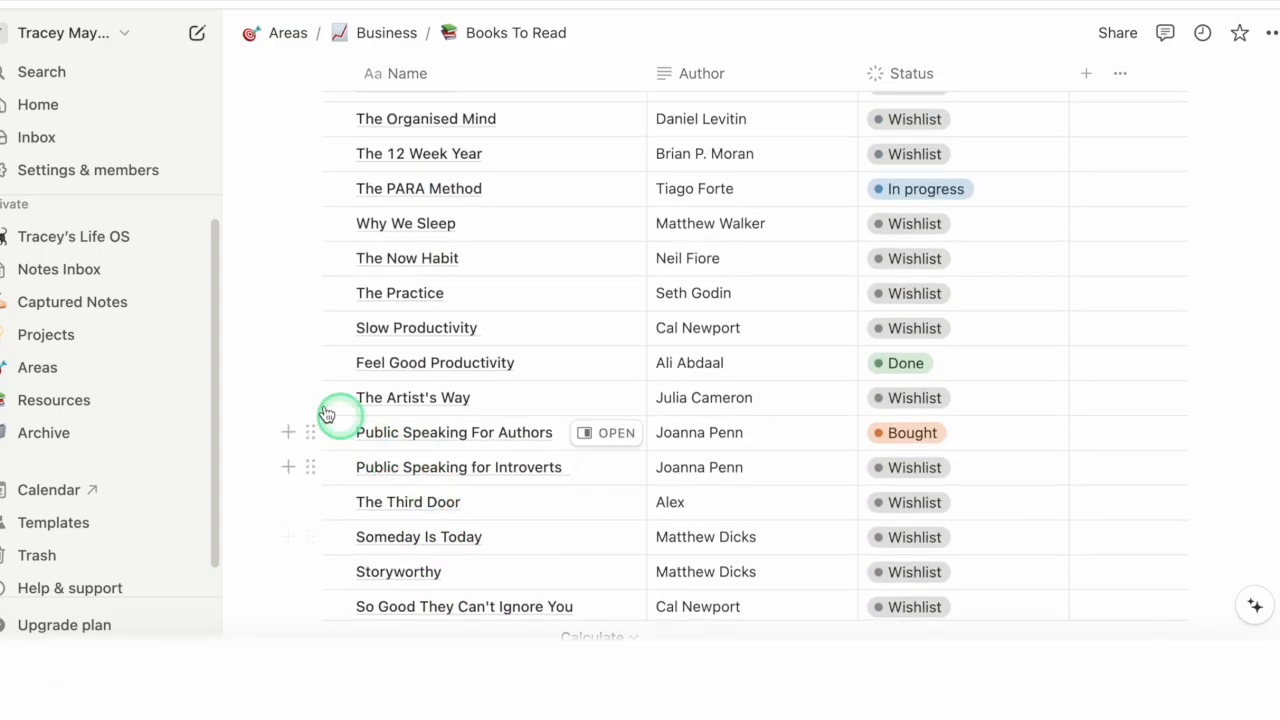
Step: Open the Areas page and move its Patreon Plans subpage into Projects
{"action": "left_click", "coordinate": [40, 369]}
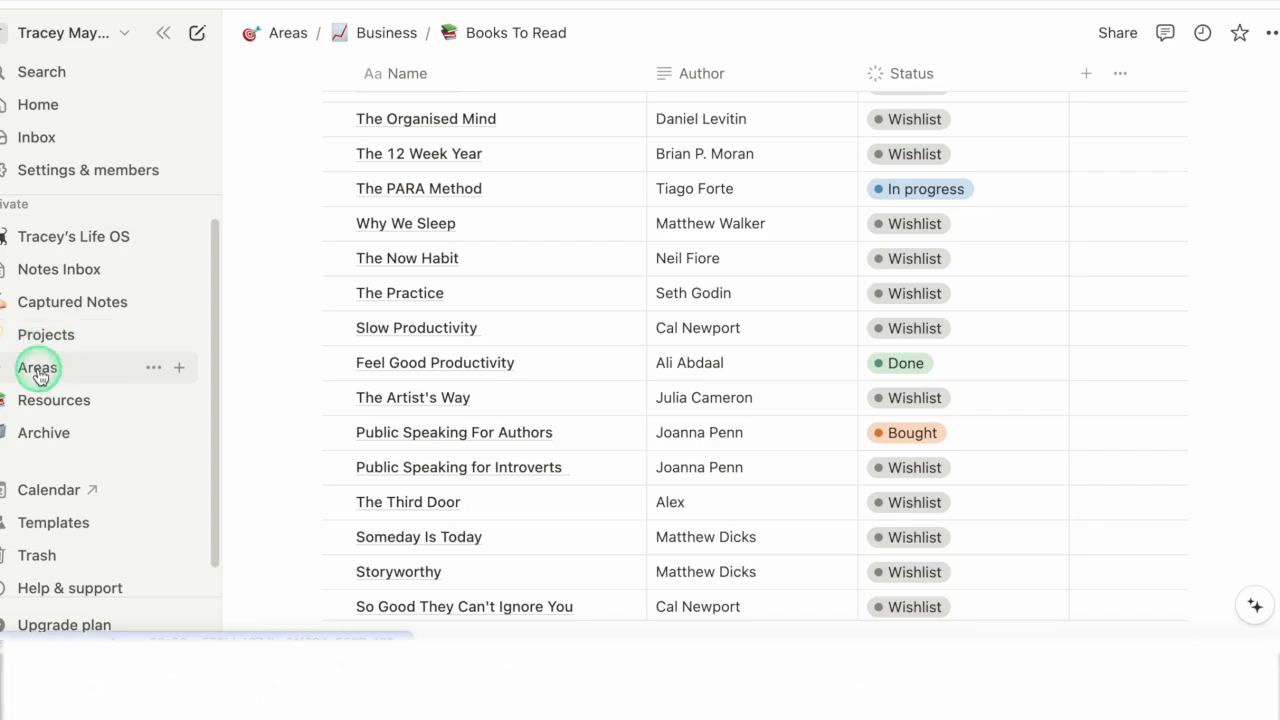
{"action": "mouse_move", "coordinate": [430, 394]}
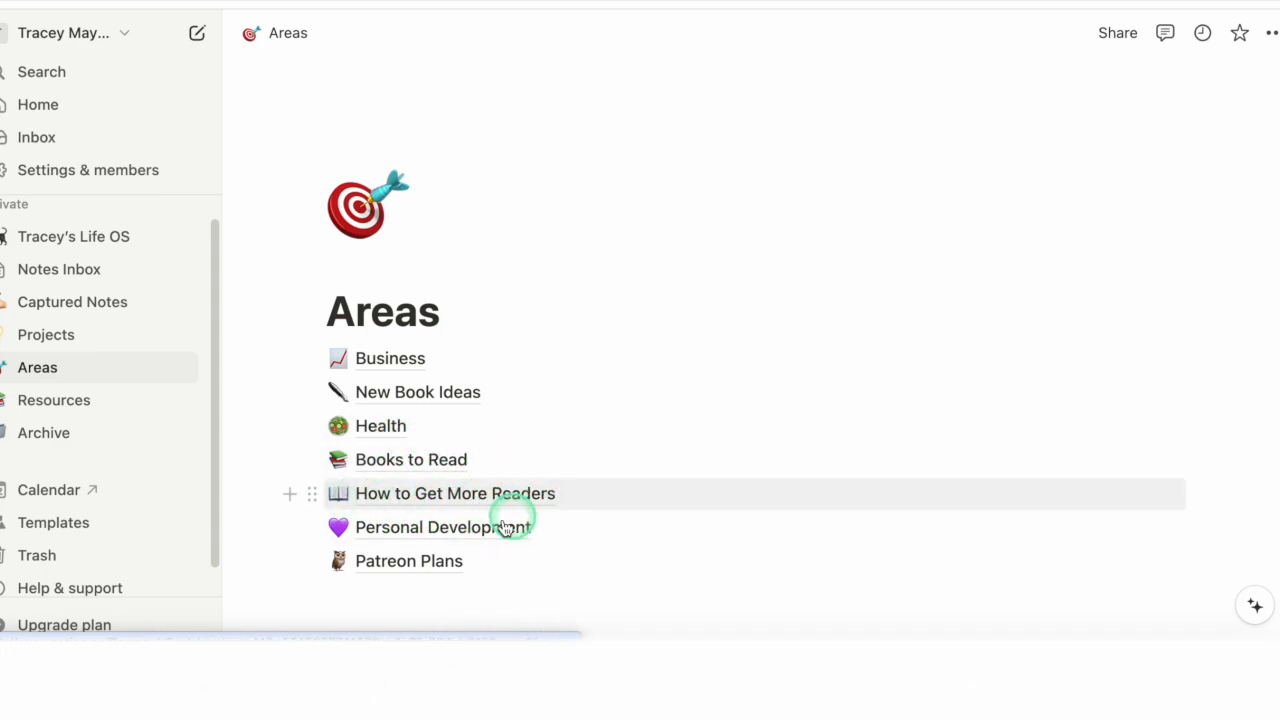
{"action": "mouse_move", "coordinate": [403, 570]}
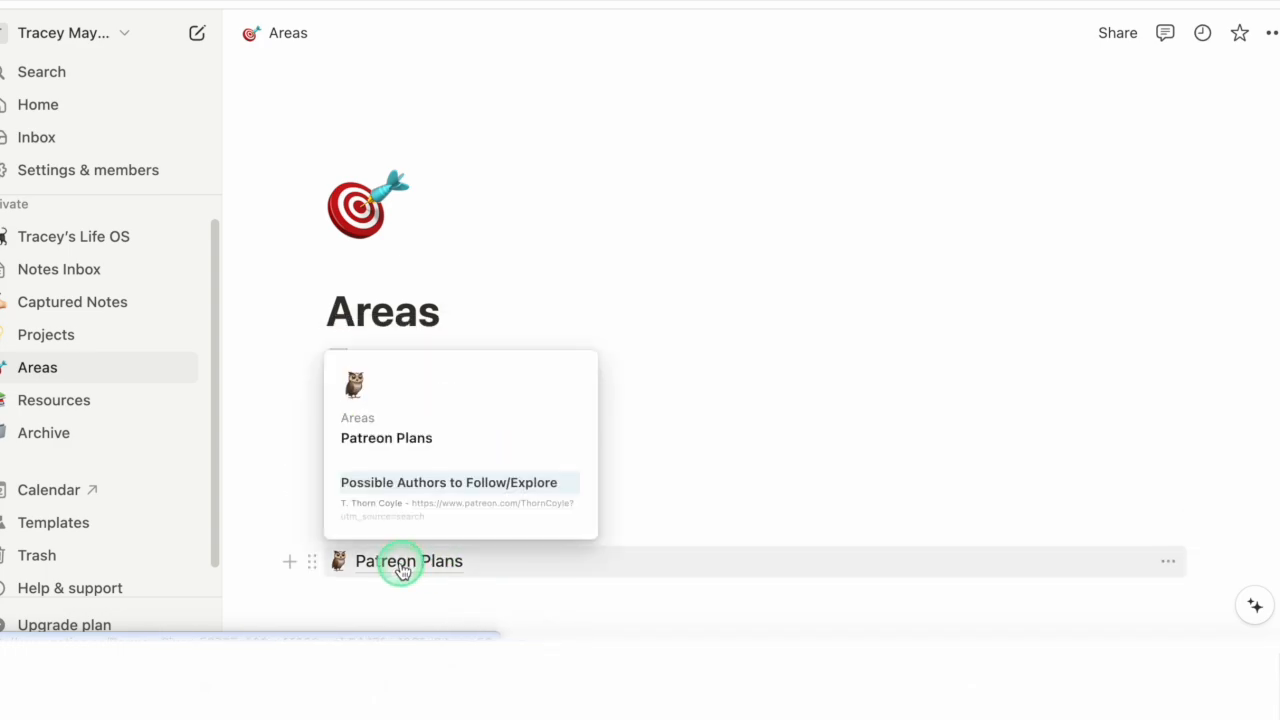
{"action": "left_click_drag", "start_coordinate": [403, 570], "coordinate": [46, 338]}
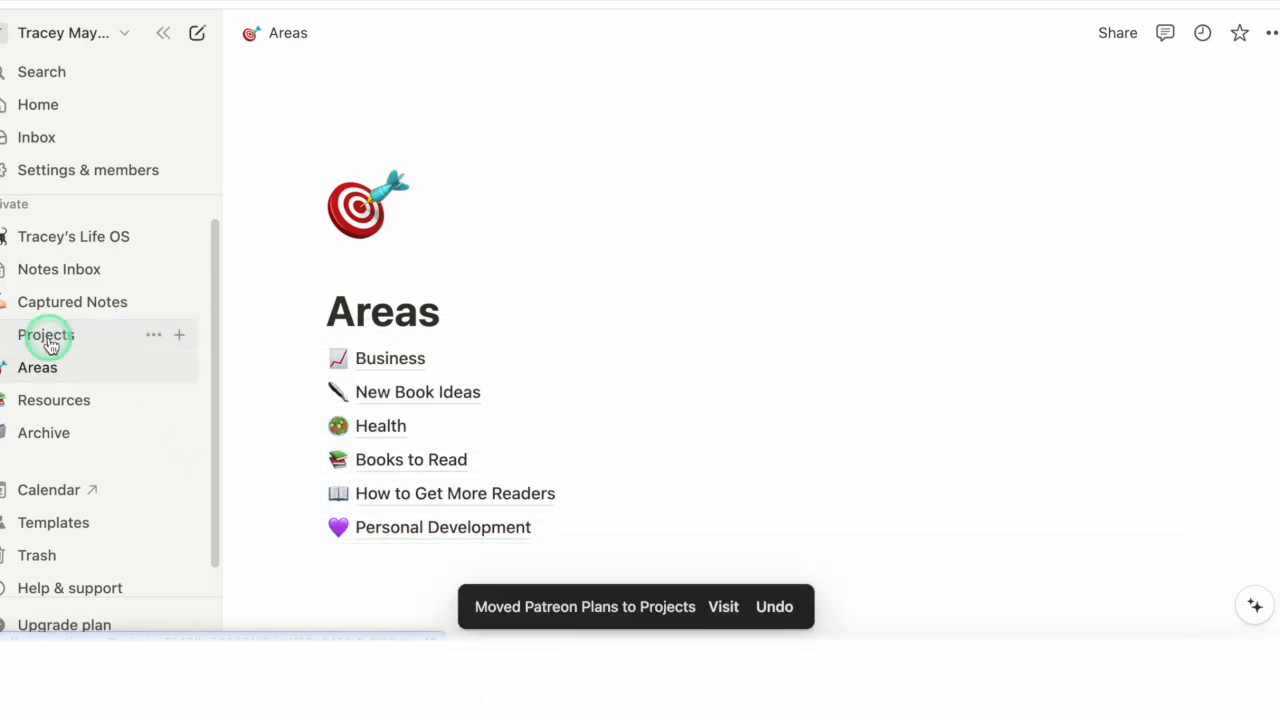
Step: In Projects, place How to create a series/characters bible wiki in Notion and Patreon Plans, in that order, directly below Building a Second Brain
{"action": "left_click", "coordinate": [46, 338]}
{"action": "scroll", "coordinate": [566, 446], "scroll_direction": "down", "scroll_amount": 2}
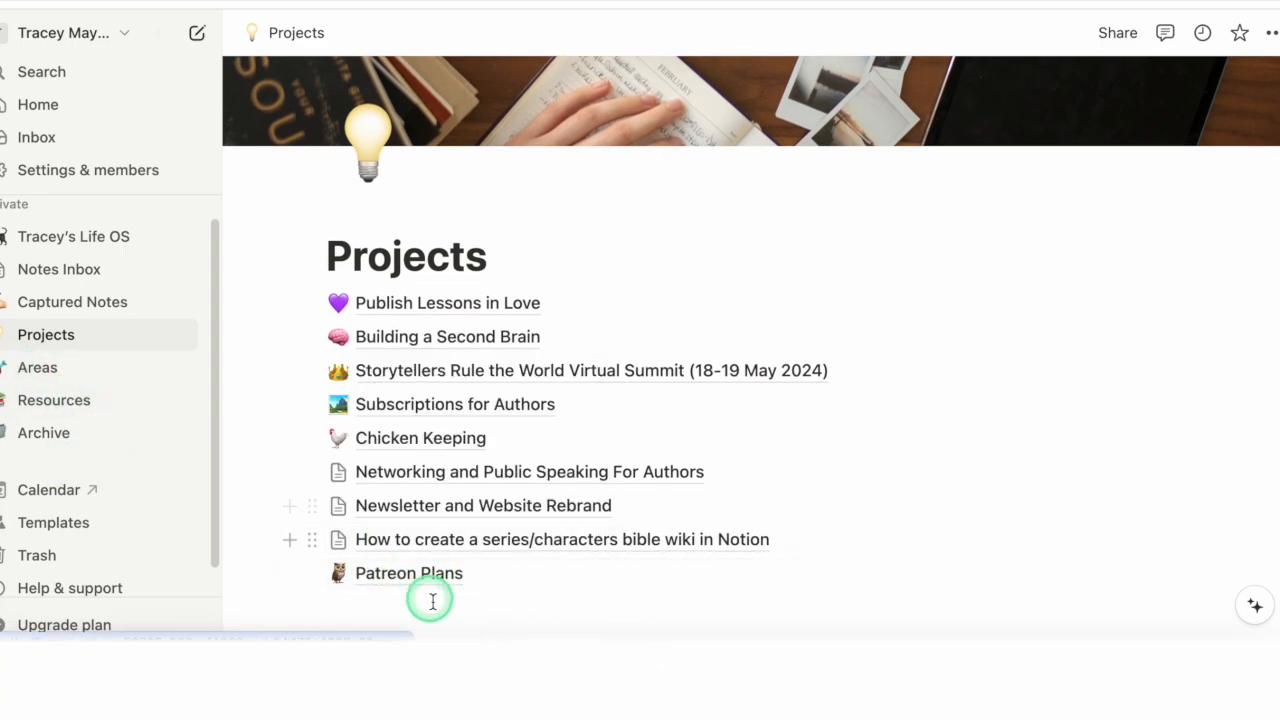
{"action": "mouse_move", "coordinate": [397, 581]}
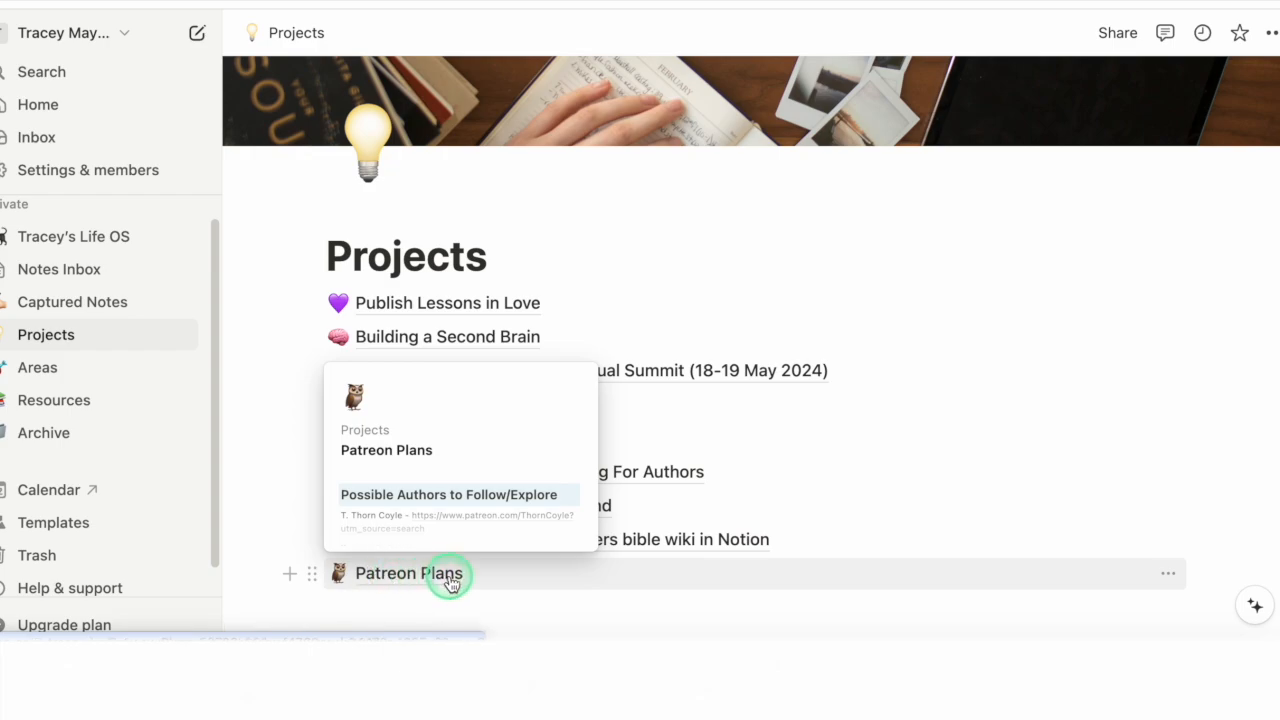
{"action": "left_click_drag", "start_coordinate": [450, 583], "coordinate": [457, 358]}
{"action": "left_click_drag", "start_coordinate": [409, 569], "coordinate": [423, 357]}
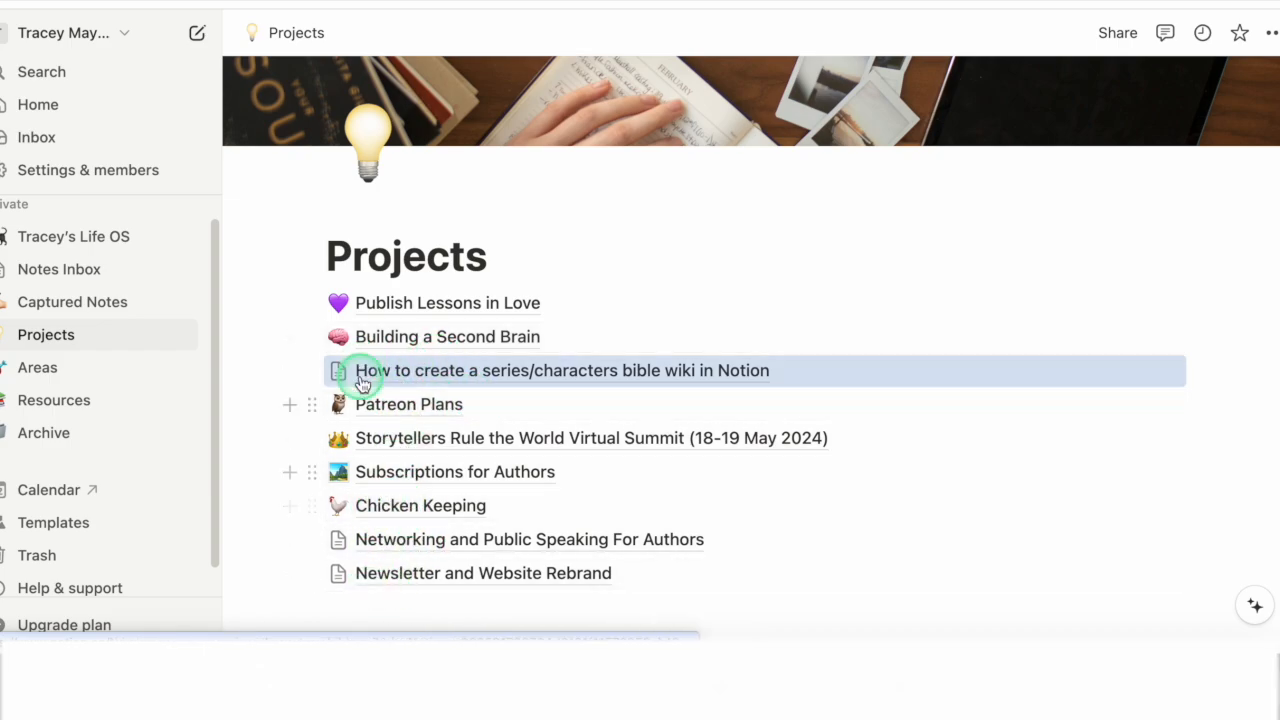
Step: Open the Resources page and look through the saved links and videos on its Writing subpage
{"action": "left_click", "coordinate": [43, 402]}
{"action": "scroll", "coordinate": [469, 366], "scroll_direction": "down", "scroll_amount": 3}
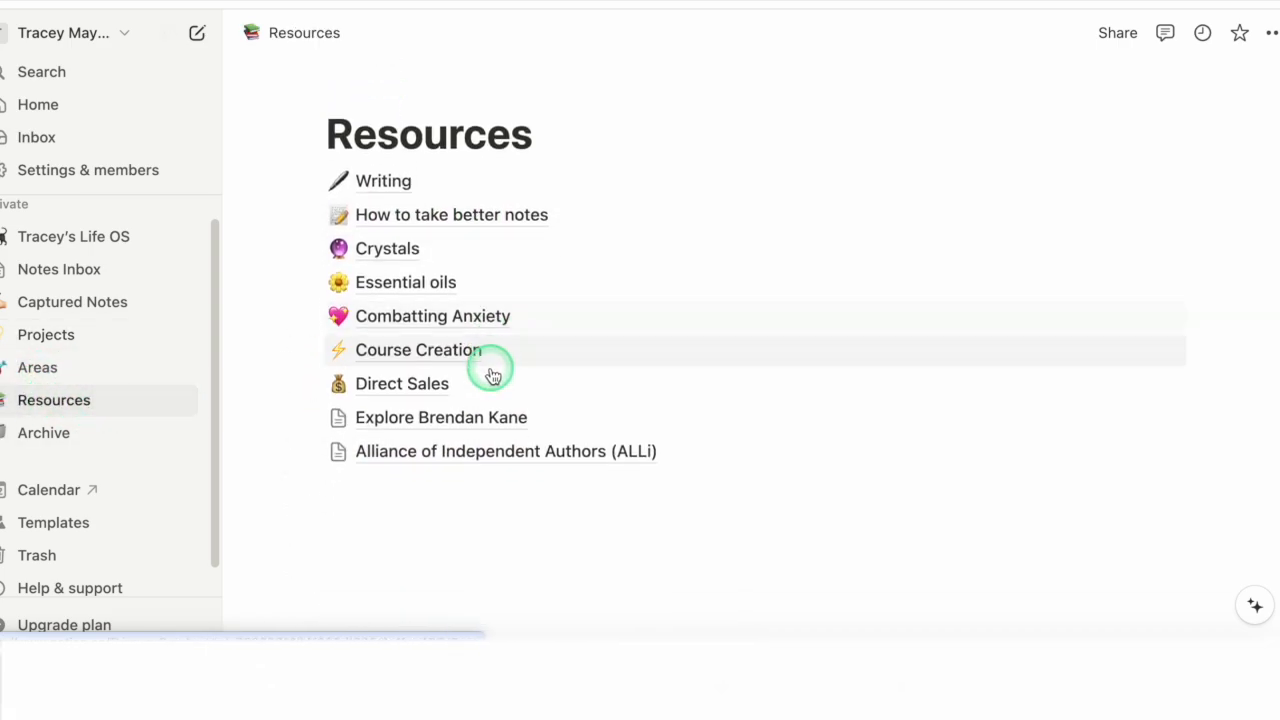
{"action": "left_click", "coordinate": [383, 180]}
{"action": "scroll", "coordinate": [580, 405], "scroll_direction": "down", "scroll_amount": 4}
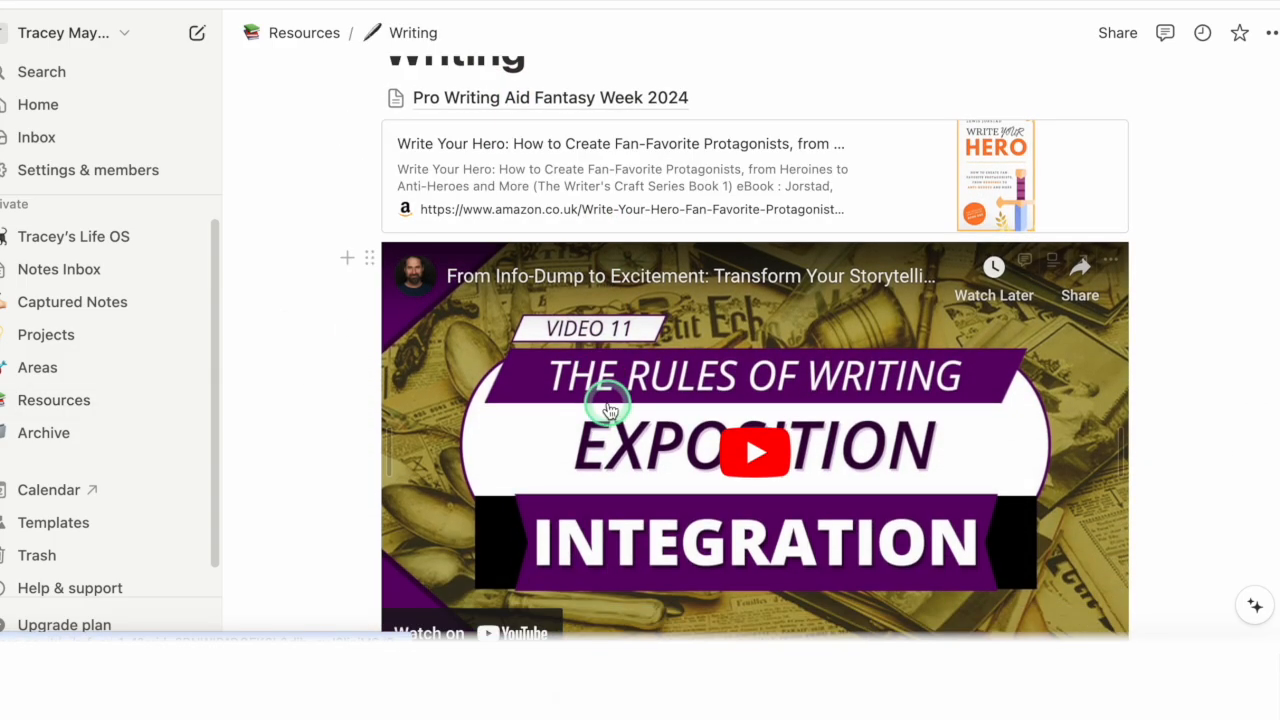
{"action": "scroll", "coordinate": [834, 560], "scroll_direction": "down", "scroll_amount": 4}
{"action": "scroll", "coordinate": [714, 466], "scroll_direction": "up", "scroll_amount": 6}
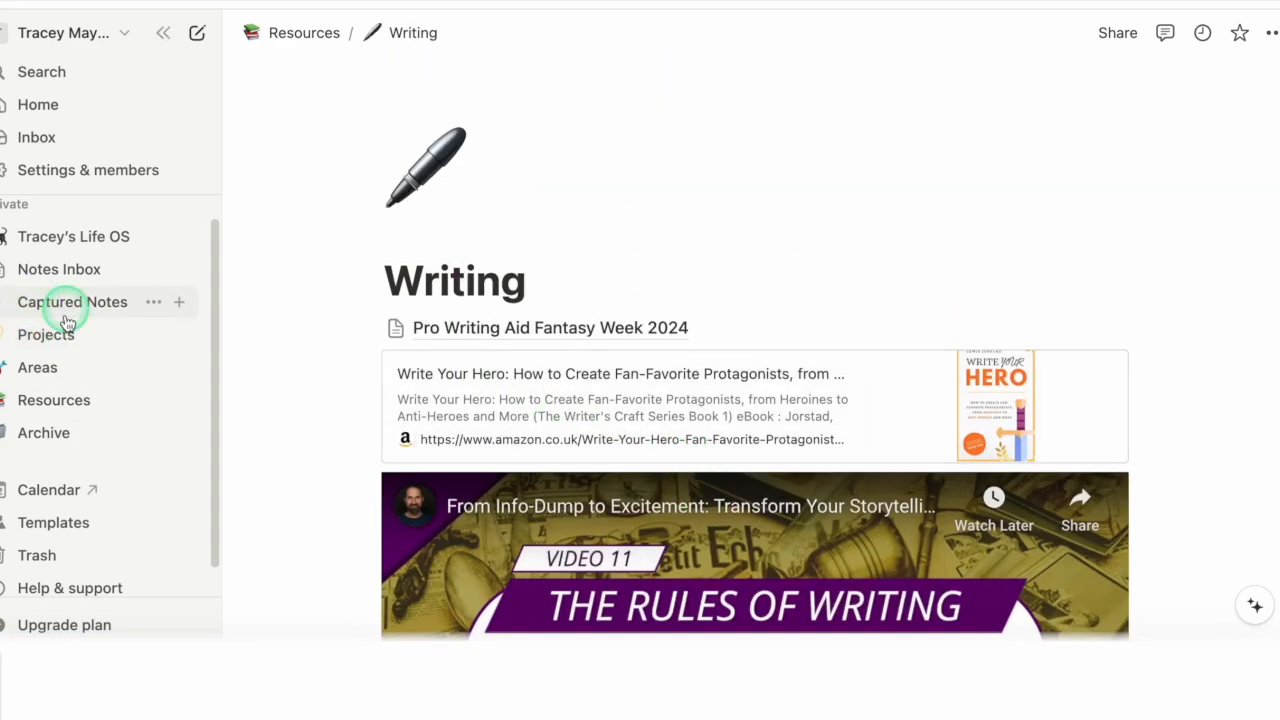
Step: Return to Resources and review its full list of topic subpages
{"action": "left_click", "coordinate": [25, 400]}
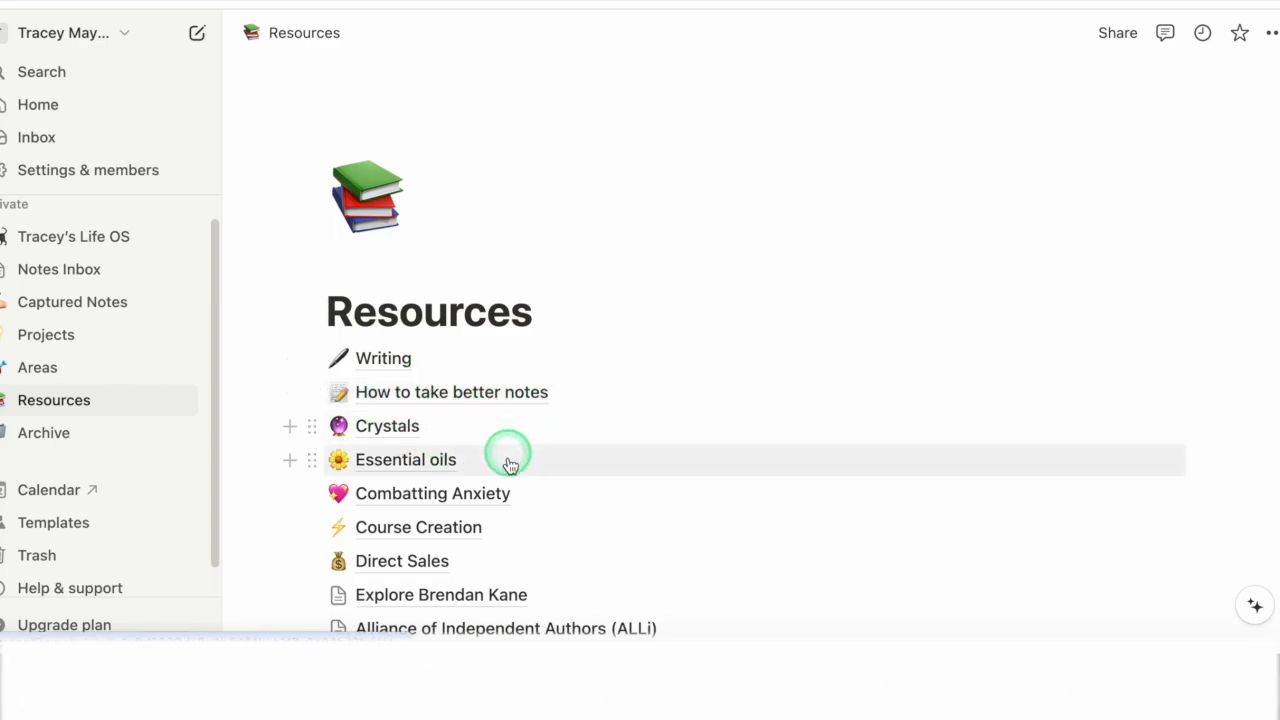
{"action": "mouse_move", "coordinate": [490, 474]}
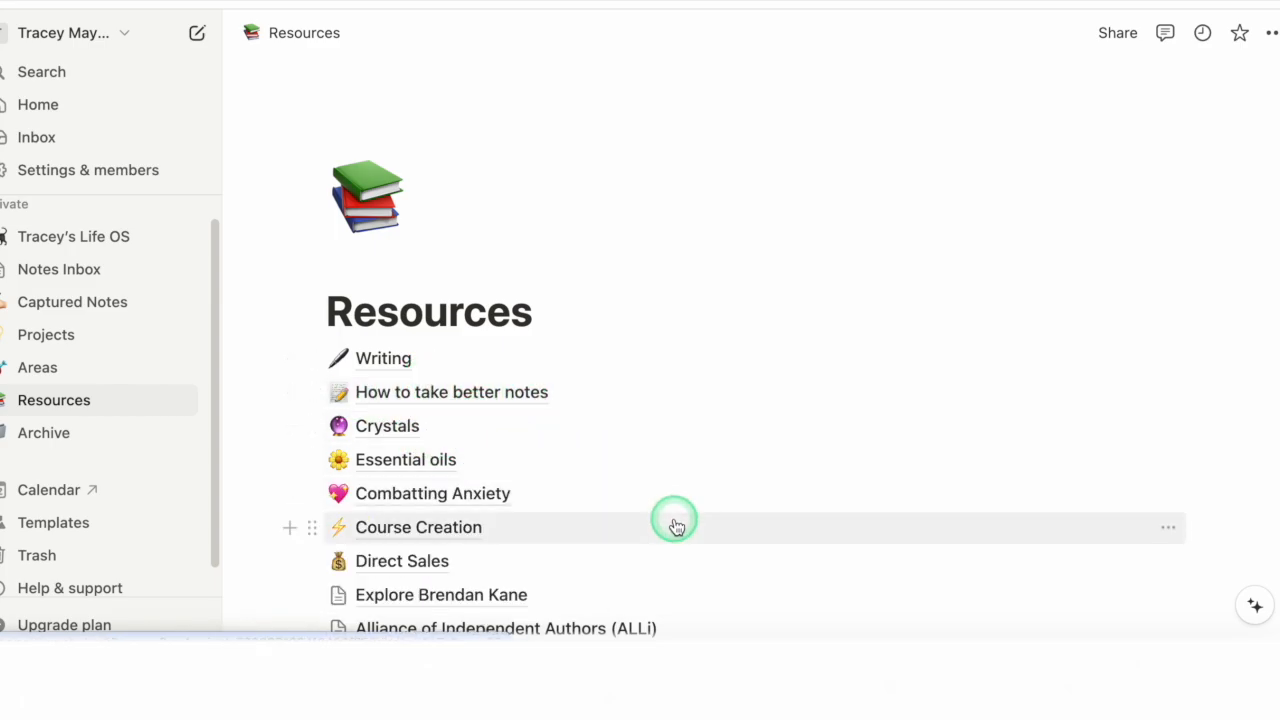
{"action": "scroll", "coordinate": [610, 537], "scroll_direction": "down", "scroll_amount": 2}
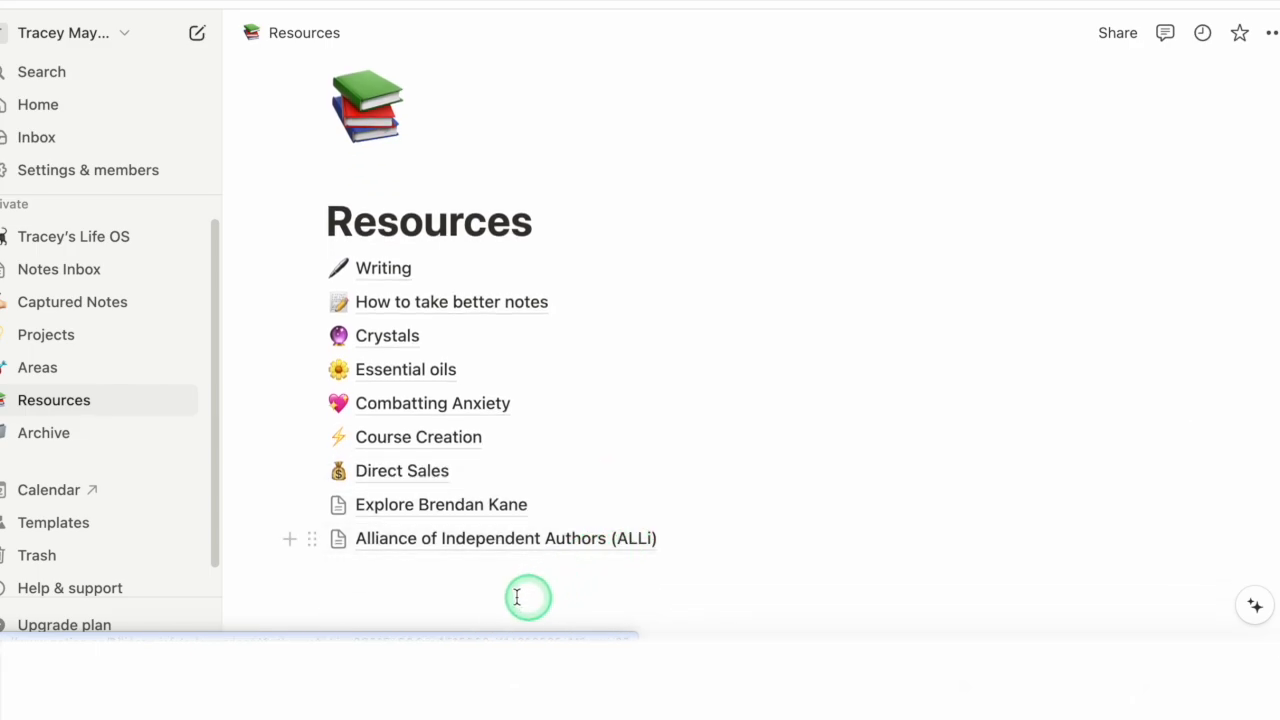
Step: Open the Archive page and look through its stored video ideas and finished pages
{"action": "left_click", "coordinate": [44, 434]}
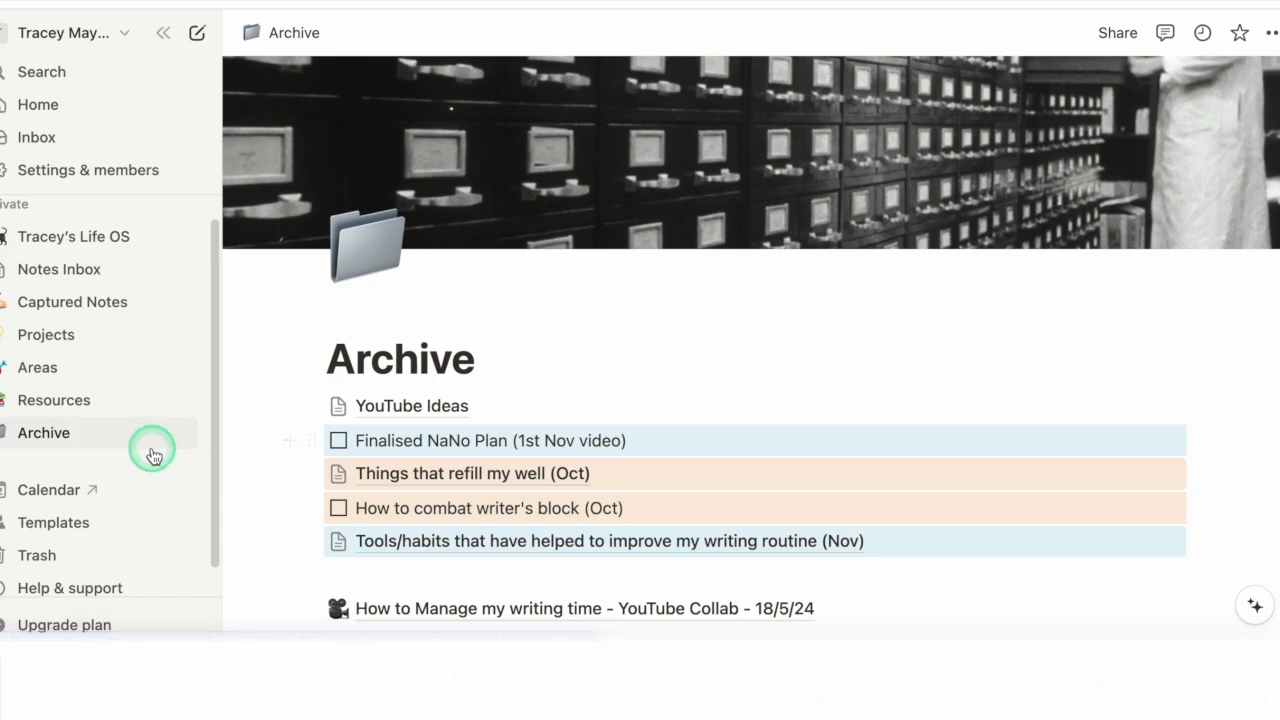
{"action": "scroll", "coordinate": [429, 457], "scroll_direction": "down", "scroll_amount": 3}
{"action": "scroll", "coordinate": [431, 453], "scroll_direction": "down", "scroll_amount": 1}
{"action": "scroll", "coordinate": [443, 457], "scroll_direction": "up", "scroll_amount": 5}
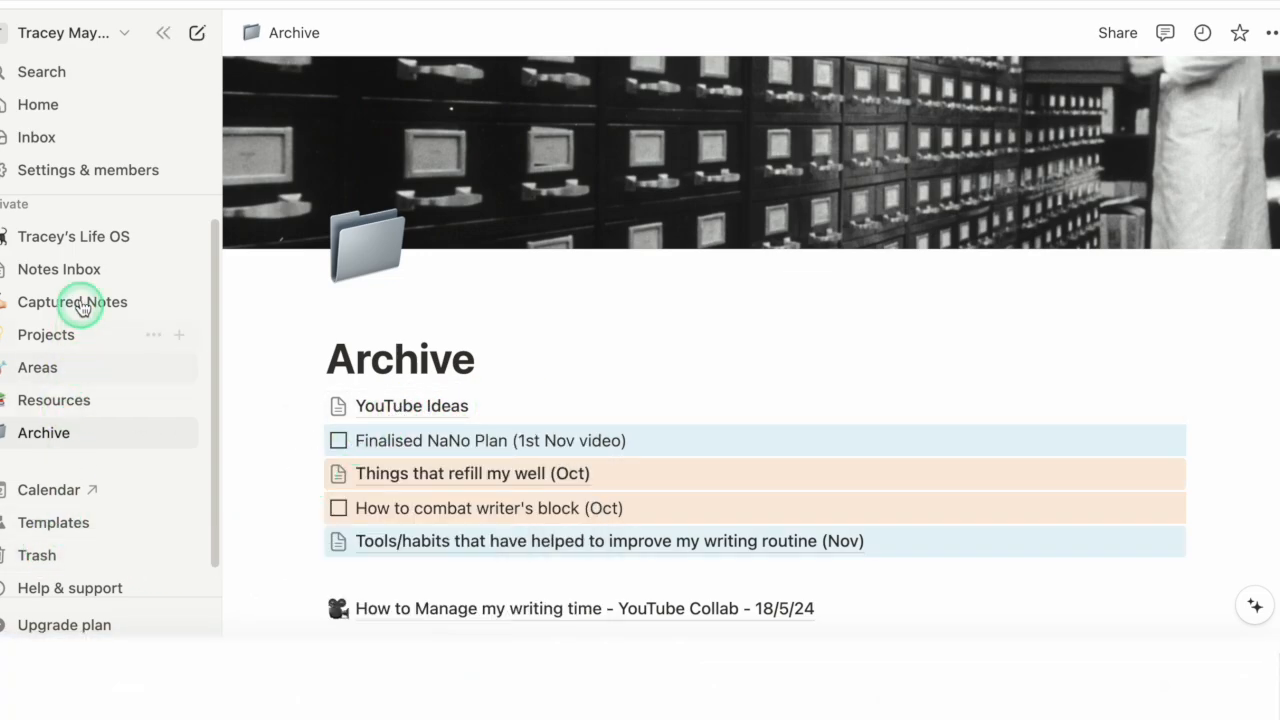
Step: Go back to the main Life OS dashboard and review its quotes, series bible links and Inbox section
{"action": "left_click", "coordinate": [68, 244]}
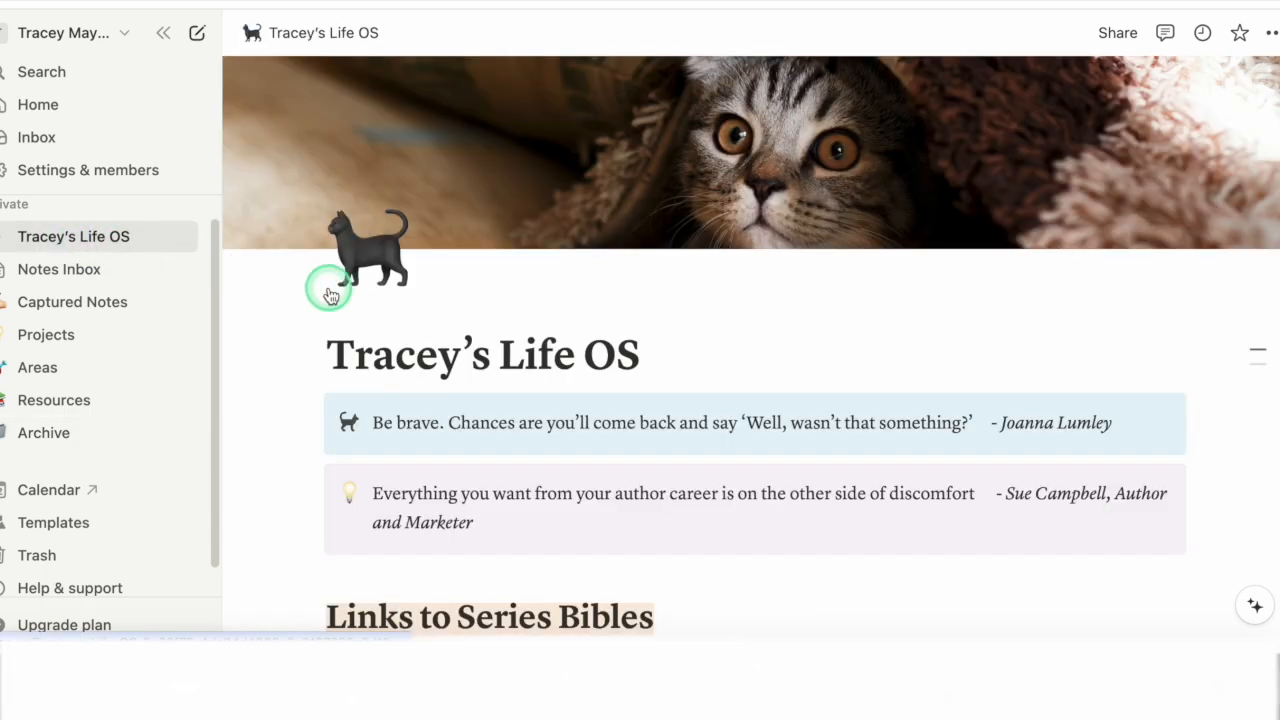
{"action": "scroll", "coordinate": [478, 425], "scroll_direction": "down", "scroll_amount": 2}
{"action": "scroll", "coordinate": [478, 420], "scroll_direction": "down", "scroll_amount": 2}
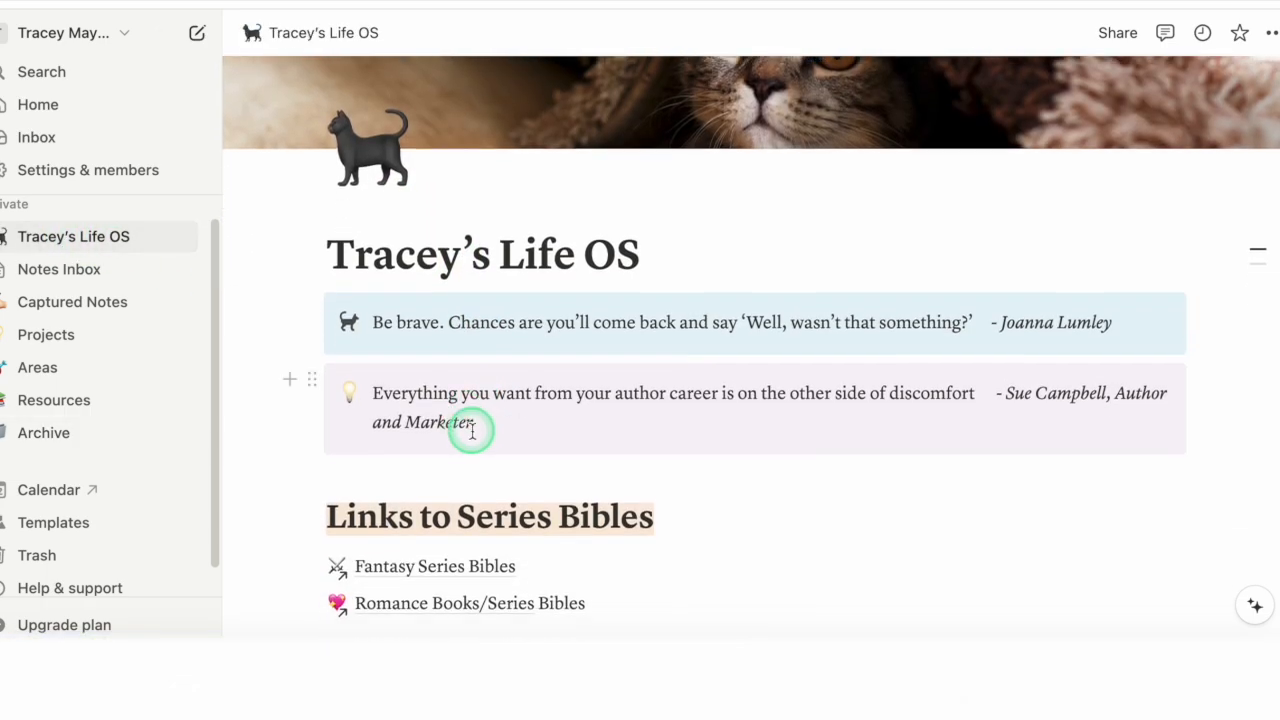
{"action": "scroll", "coordinate": [409, 461], "scroll_direction": "down", "scroll_amount": 5}
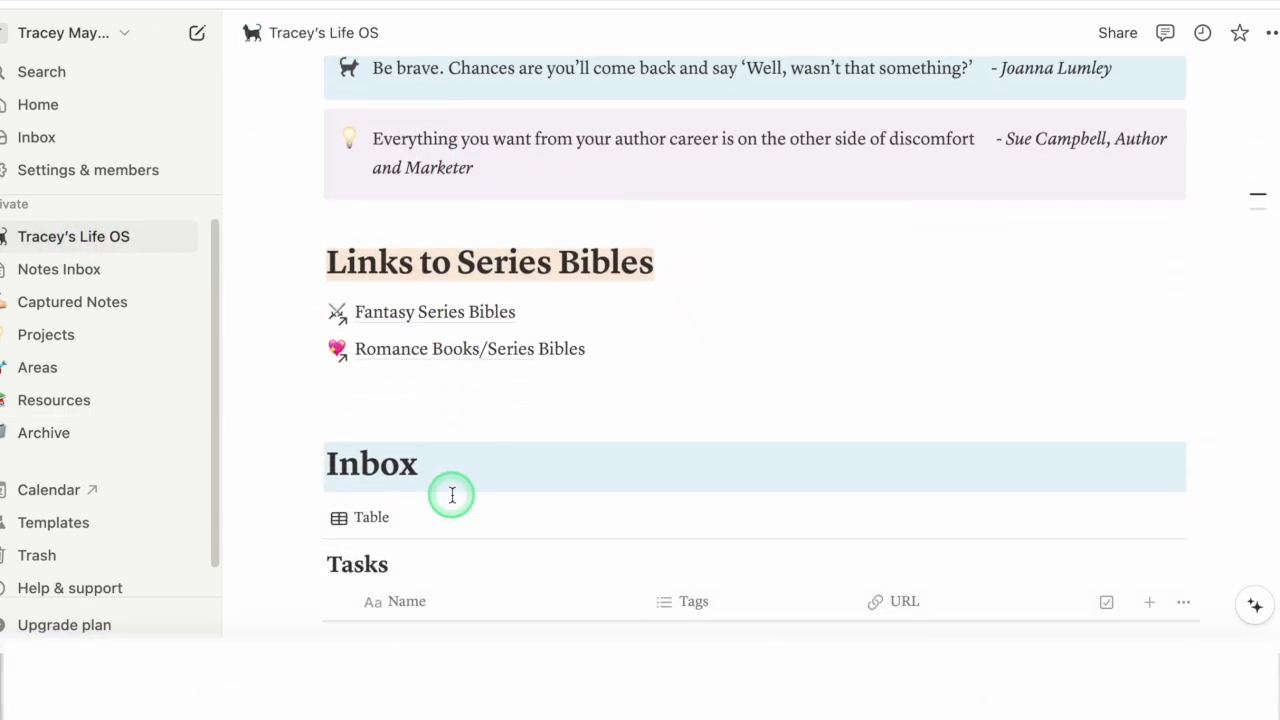
{"action": "scroll", "coordinate": [691, 399], "scroll_direction": "up", "scroll_amount": 7}
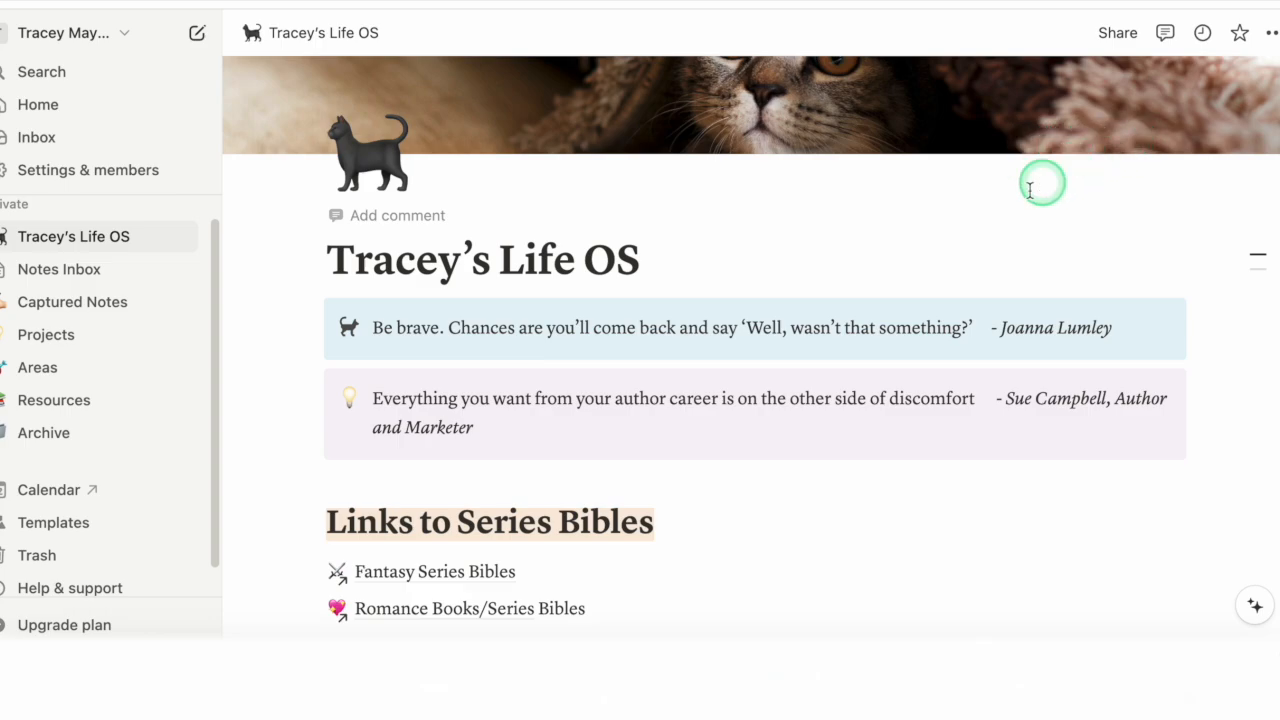
{"action": "scroll", "coordinate": [790, 405], "scroll_direction": "down", "scroll_amount": 3}
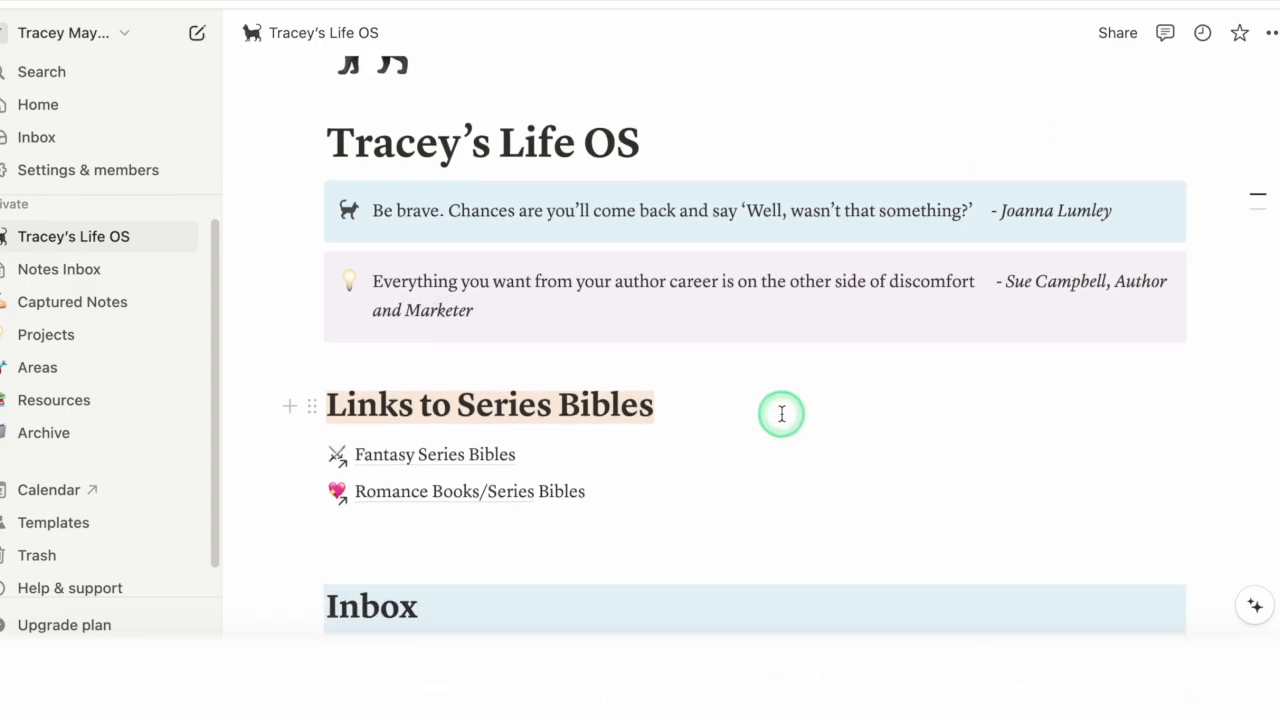
{"action": "scroll", "coordinate": [752, 400], "scroll_direction": "up", "scroll_amount": 3}
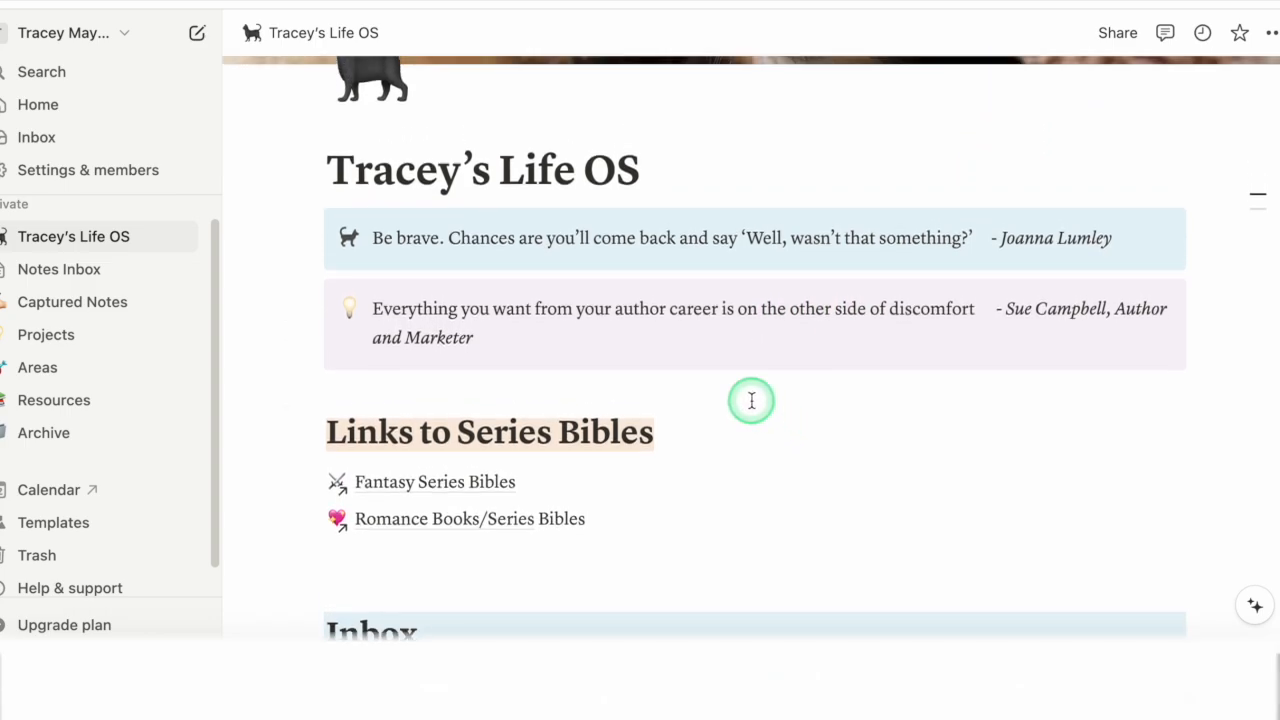